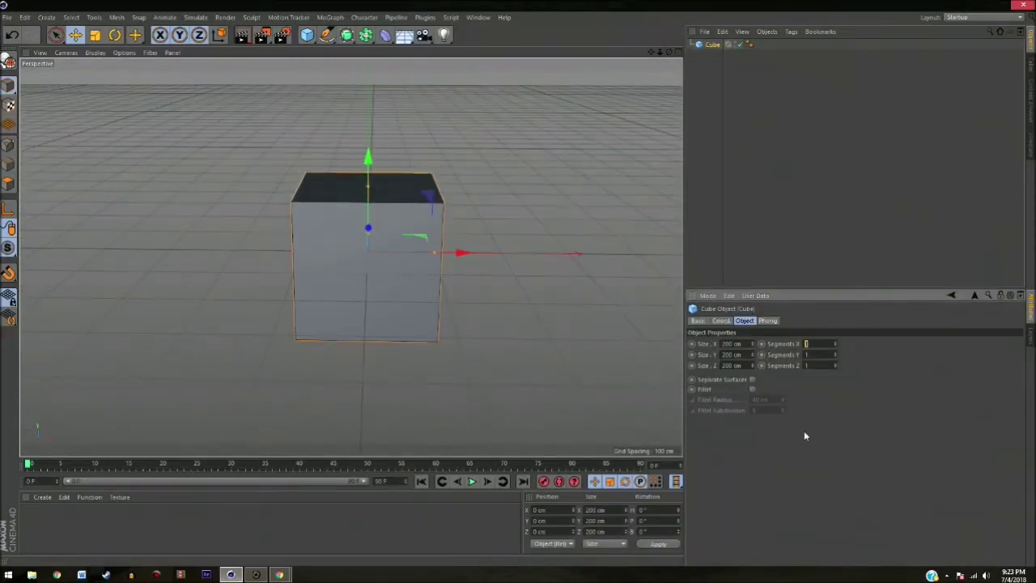
# Make the cube editable and pull its bottom points down into a point in front view.
pyautogui.press('c')
pyautogui.middleClick(423, 231)
pyautogui.middleClick(514, 336)
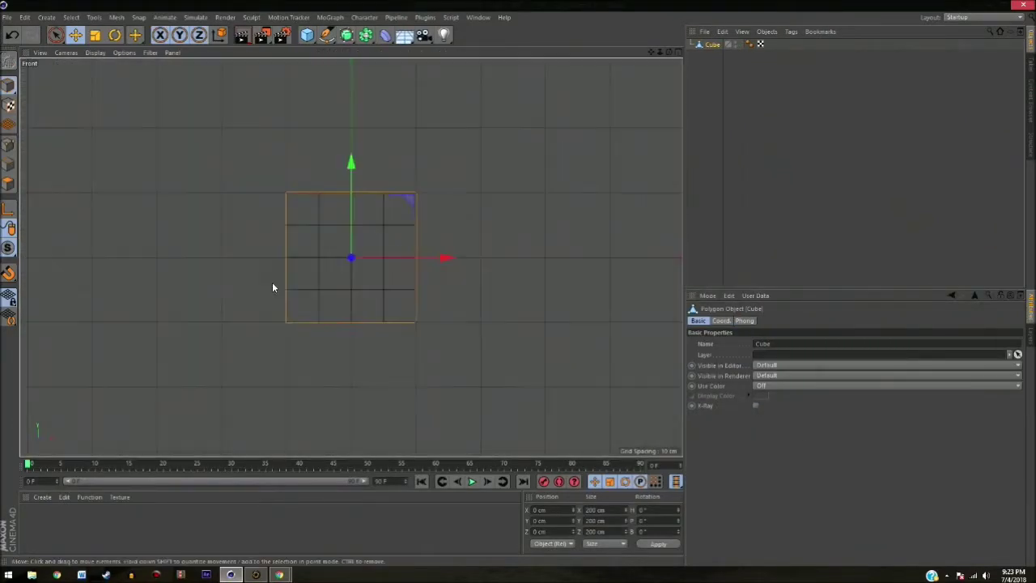
pyautogui.press('9')
pyautogui.scroll(2, 342, 397)
pyautogui.moveTo(359, 247); pyautogui.dragTo(359, 252)
pyautogui.scroll(-3, 324, 300)
# Select the lower points in perspective and scale them out into a wider base.
pyautogui.middleClick(324, 301)
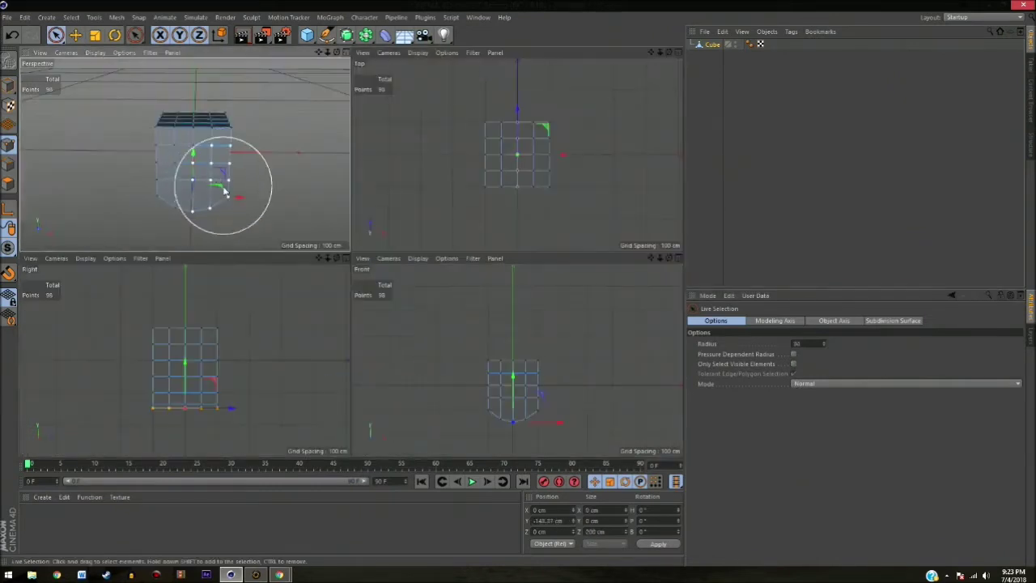
pyautogui.middleClick(356, 331)
pyautogui.press('F1')
pyautogui.moveTo(557, 280); pyautogui.dragTo(591, 241)
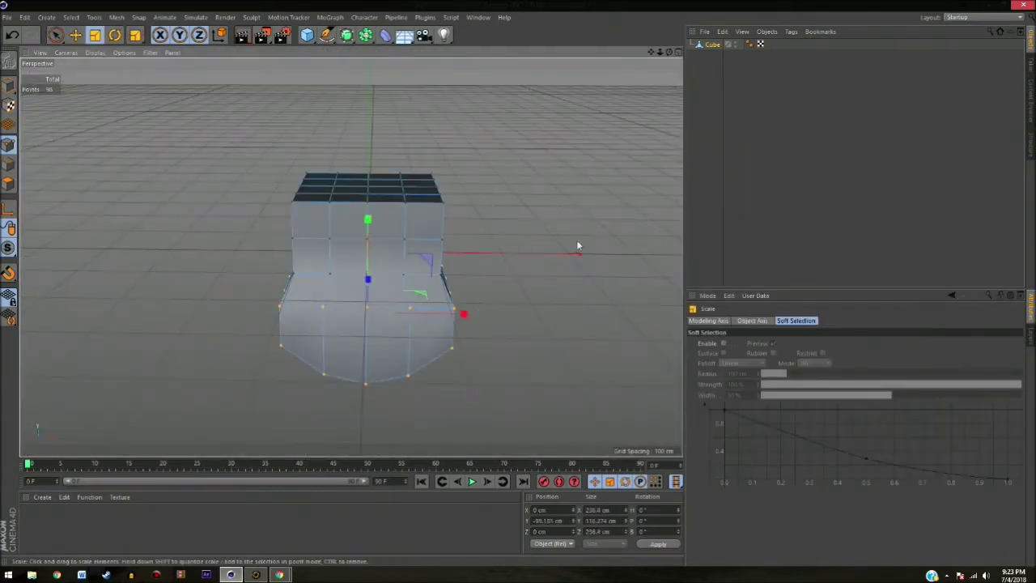
pyautogui.press('e')
pyautogui.scroll(2, 184, 243)
pyautogui.moveTo(183, 243)
pyautogui.keyDown('alt'); pyautogui.mouseDown()
pyautogui.moveTo(532, 272)
pyautogui.moveTo(330, 312)
pyautogui.mouseUp(); pyautogui.keyUp('alt')
pyautogui.press('F4')
# Raise the top row of points to stretch the block into a tall pillar.
pyautogui.press('9')
pyautogui.moveTo(340, 208); pyautogui.dragTo(330, 76)
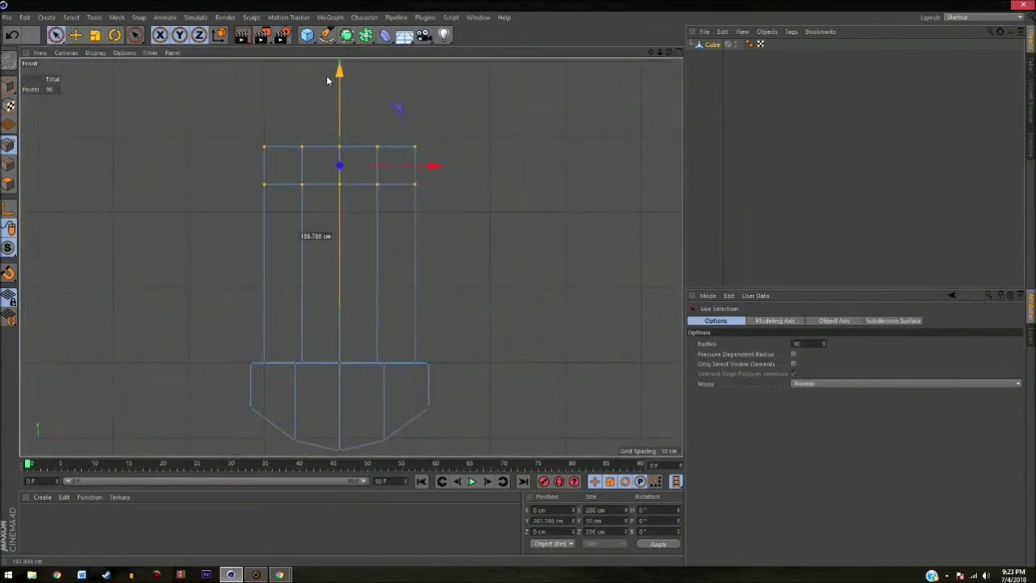
pyautogui.moveTo(333, 243); pyautogui.dragTo(333, 197)
pyautogui.scroll(-3, 319, 343)
pyautogui.scroll(3, 362, 250)
pyautogui.scroll(1, 362, 248)
pyautogui.scroll(2, 415, 217)
pyautogui.click(414, 217)
# Line Cut a horizontal edge loop across the pillar partway up.
pyautogui.scroll(-2, 178, 239)
pyautogui.moveTo(201, 248); pyautogui.dragTo(286, 235)
pyautogui.rightClick(203, 237)
pyautogui.click(247, 362)
pyautogui.scroll(3, 452, 302)
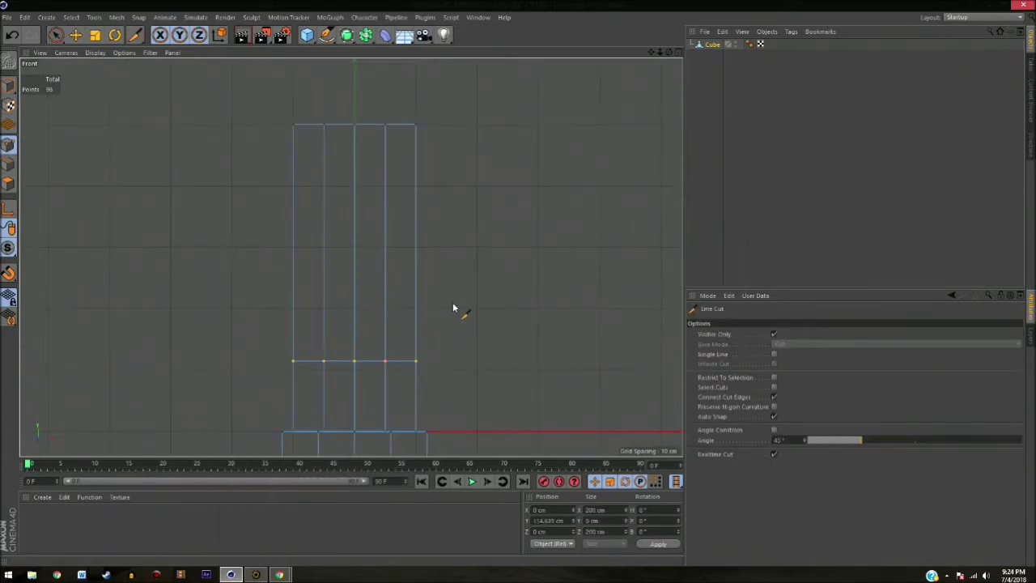
pyautogui.moveTo(455, 300); pyautogui.dragTo(243, 300)
pyautogui.press('space')
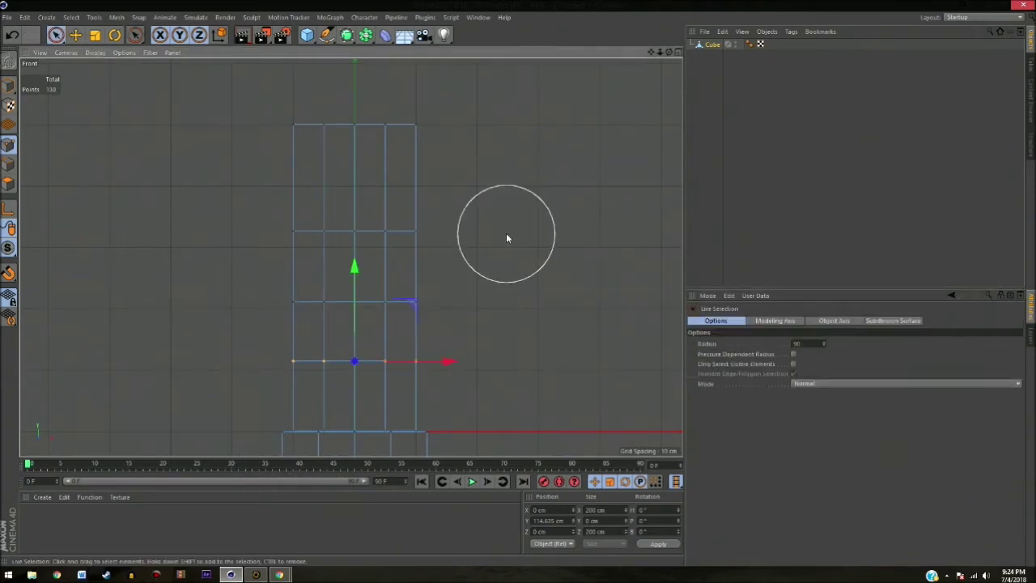
# Pull the middle top point down to notch a V into the top.
pyautogui.scroll(1, 530, 213)
pyautogui.moveTo(378, 90); pyautogui.dragTo(362, 83)
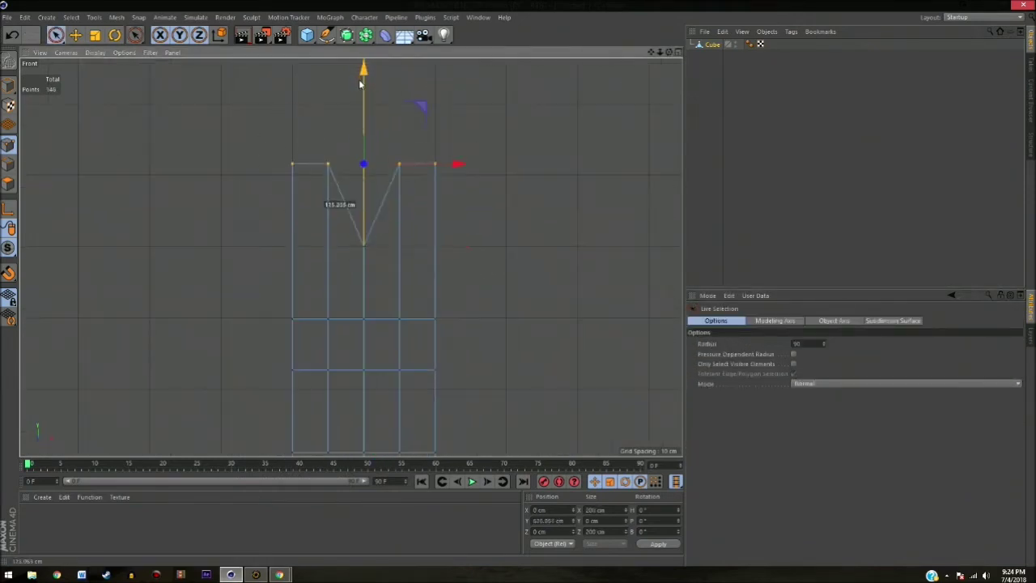
pyautogui.scroll(-2, 346, 261)
pyautogui.scroll(-2, 370, 254)
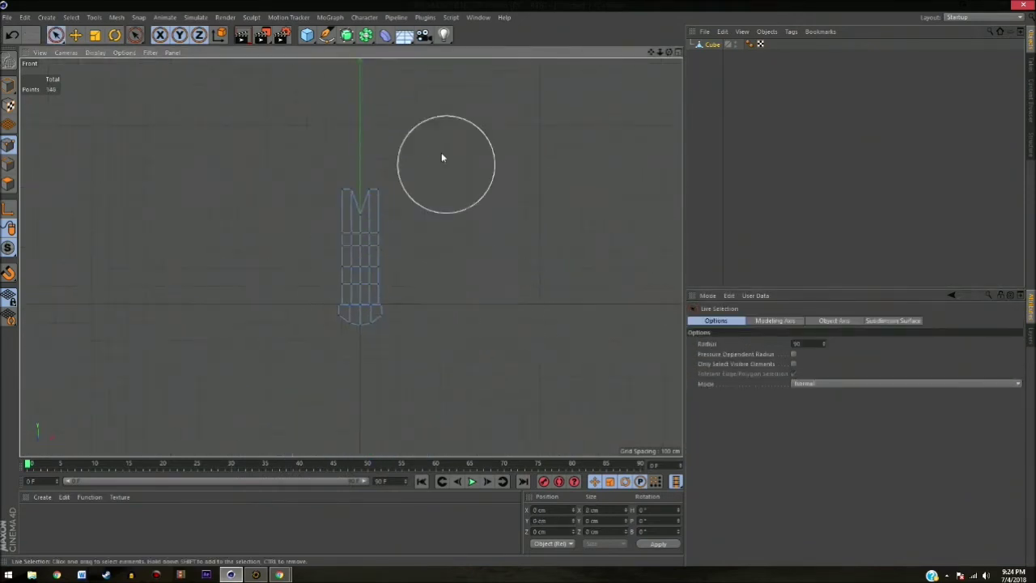
pyautogui.moveTo(492, 235); pyautogui.dragTo(502, 377)
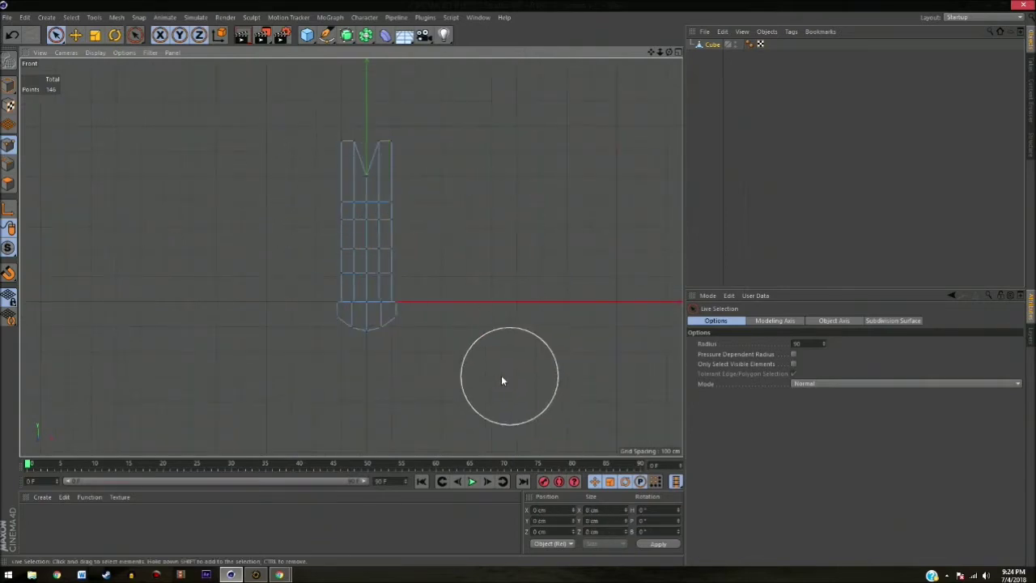
# Scale the whole mesh wider horizontally.
pyautogui.hotkey('ctrl', 'a')
pyautogui.press('t')
pyautogui.moveTo(504, 273); pyautogui.dragTo(535, 204)
pyautogui.scroll(2, 453, 222)
pyautogui.scroll(2, 374, 276)
pyautogui.scroll(1, 364, 259)
# Move the inner point columns outward.
pyautogui.press('9')
pyautogui.click(351, 214)
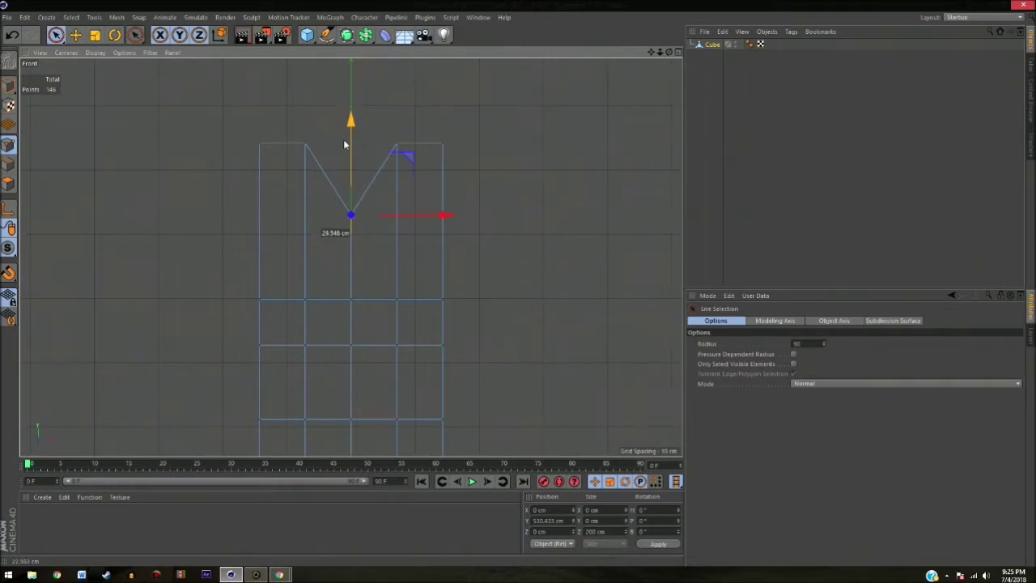
pyautogui.scroll(-3, 362, 212)
pyautogui.scroll(2, 488, 239)
pyautogui.scroll(-1, 456, 231)
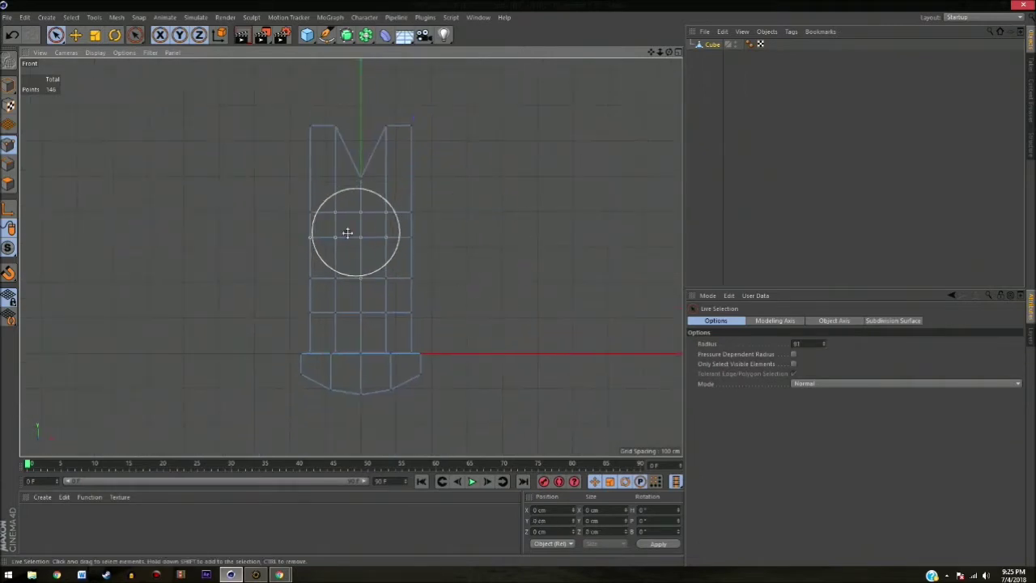
pyautogui.moveTo(445, 262); pyautogui.dragTo(492, 264)
pyautogui.click(518, 240)
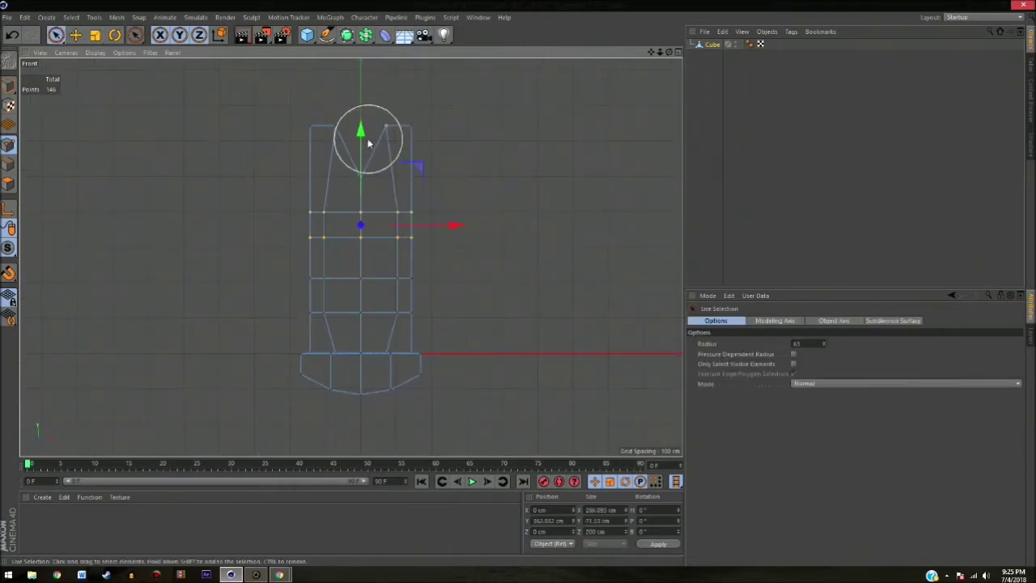
# Scale the selected row of points wider horizontally.
pyautogui.scroll(3, 397, 386)
pyautogui.scroll(2, 405, 389)
pyautogui.press('t')
pyautogui.moveTo(440, 326); pyautogui.dragTo(473, 323)
pyautogui.scroll(-3, 497, 254)
pyautogui.scroll(-2, 370, 303)
# Select the left column of side polygons in polygon mode.
pyautogui.press('9')
pyautogui.click(8, 184)
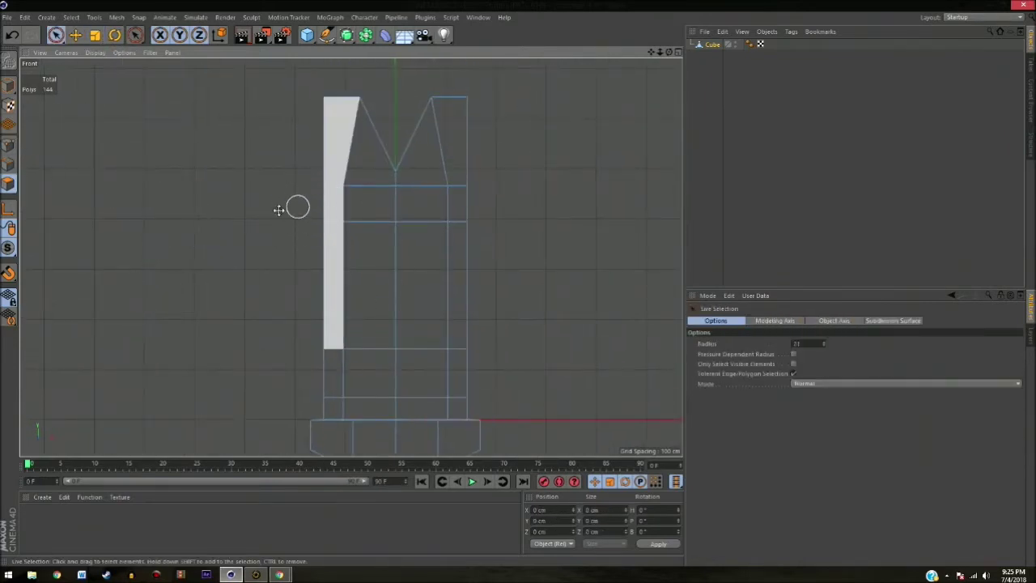
pyautogui.moveTo(297, 208); pyautogui.dragTo(334, 389)
pyautogui.press('e')
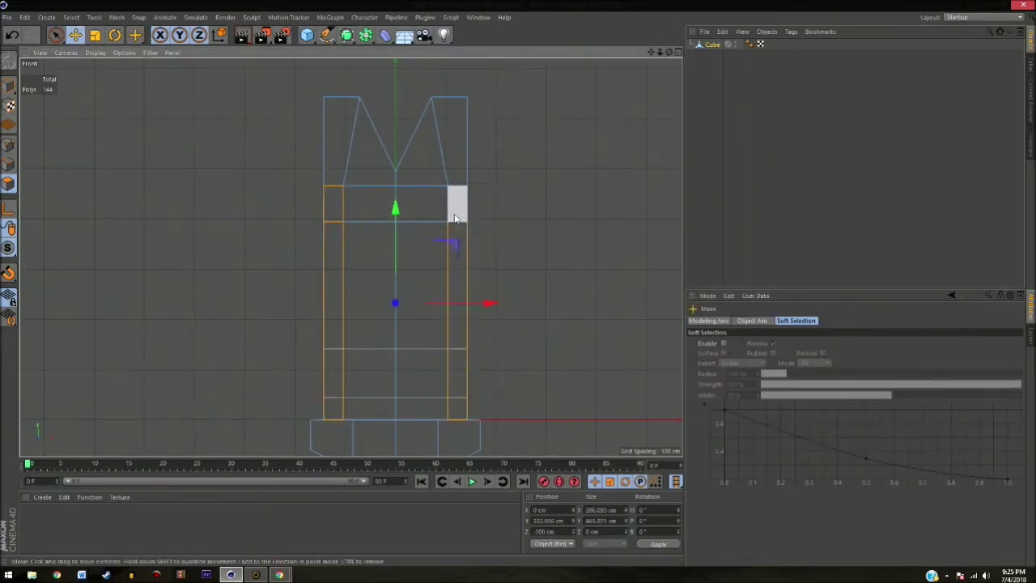
# Bevel the selected side polygons into inset strips and inspect them in perspective.
pyautogui.press('F1')
pyautogui.keyDown('alt'); pyautogui.moveTo(296, 150); pyautogui.dragTo(342, 238); pyautogui.keyUp('alt')
pyautogui.rightClick(280, 239)
pyautogui.click(322, 327)
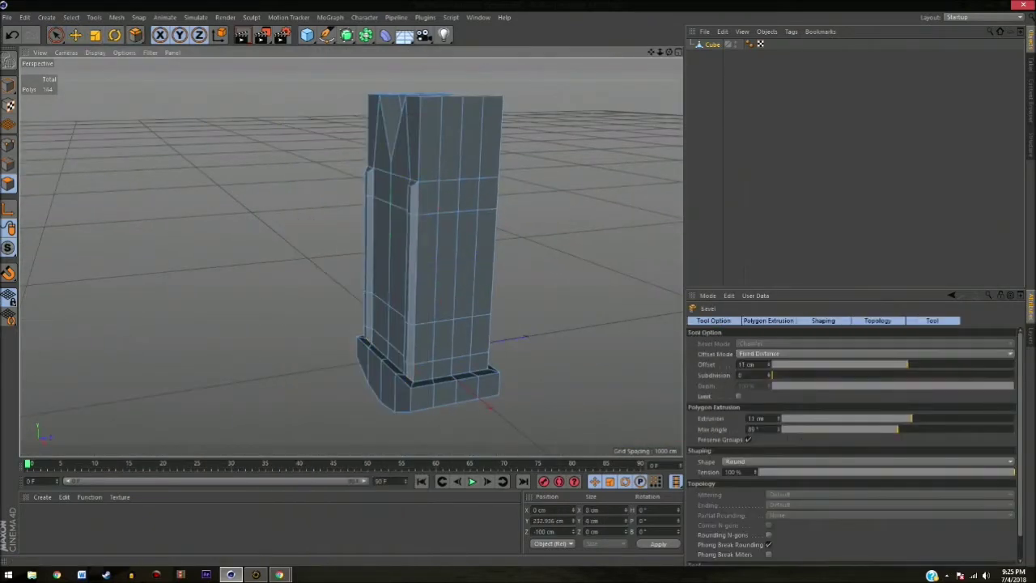
pyautogui.scroll(-3, 513, 208)
pyautogui.moveTo(412, 251)
pyautogui.keyDown('alt'); pyautogui.mouseDown()
pyautogui.moveTo(277, 246)
pyautogui.moveTo(453, 150)
pyautogui.moveTo(247, 261)
pyautogui.mouseUp(); pyautogui.keyUp('alt')
pyautogui.keyDown('alt'); pyautogui.moveTo(248, 262); pyautogui.dragTo(365, 289, button='right'); pyautogui.keyUp('alt')
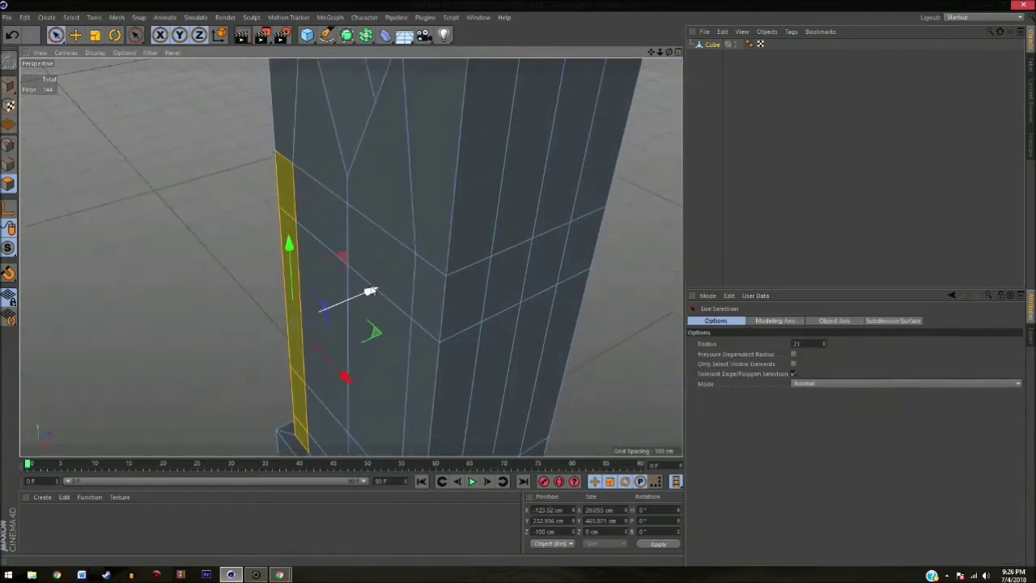
# In top view, move the strip's edge points into a curved arc.
pyautogui.middleClick(489, 218)
pyautogui.middleClick(490, 218)
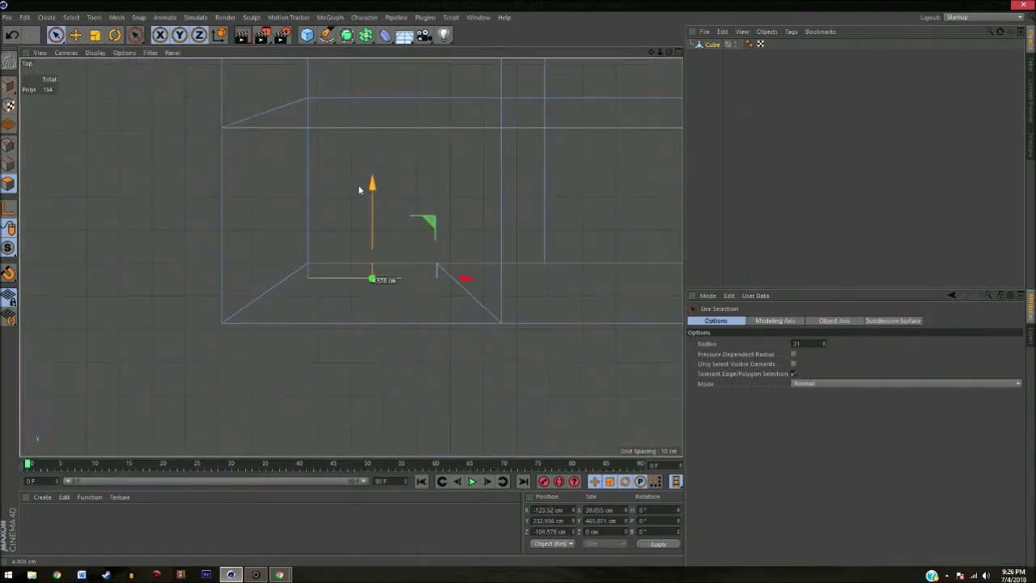
pyautogui.press('e')
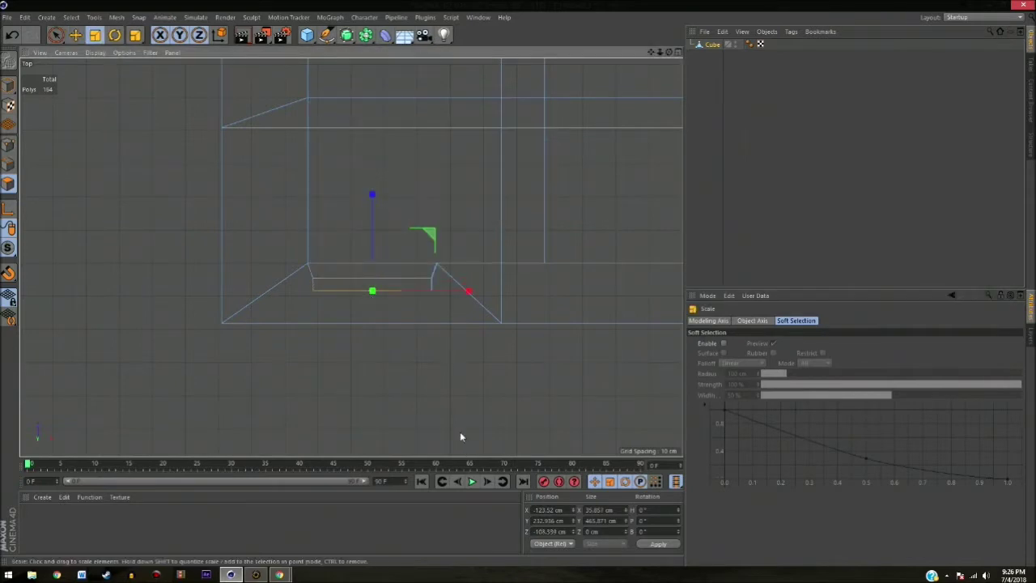
pyautogui.press('e')
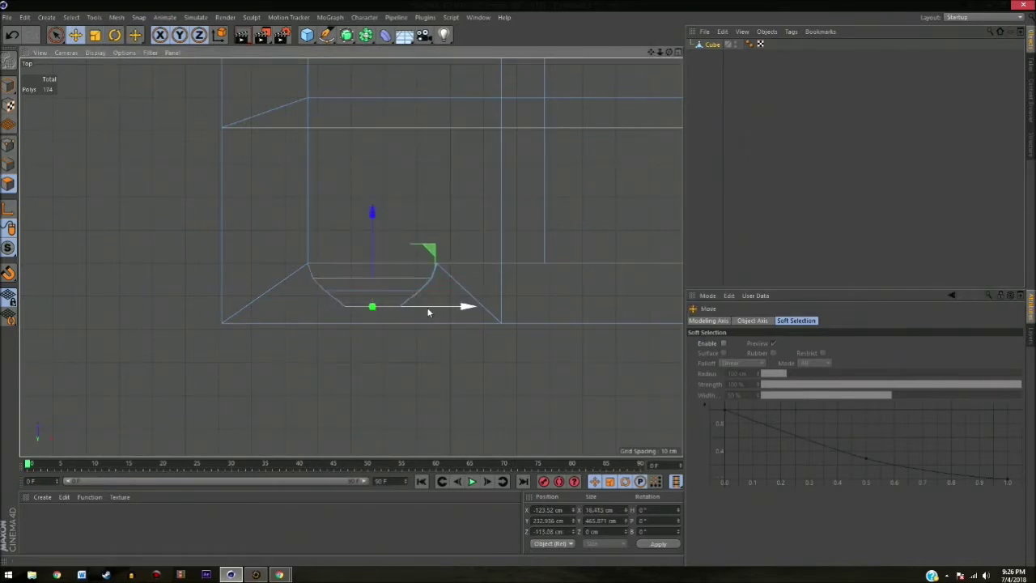
pyautogui.moveTo(429, 312); pyautogui.dragTo(376, 214)
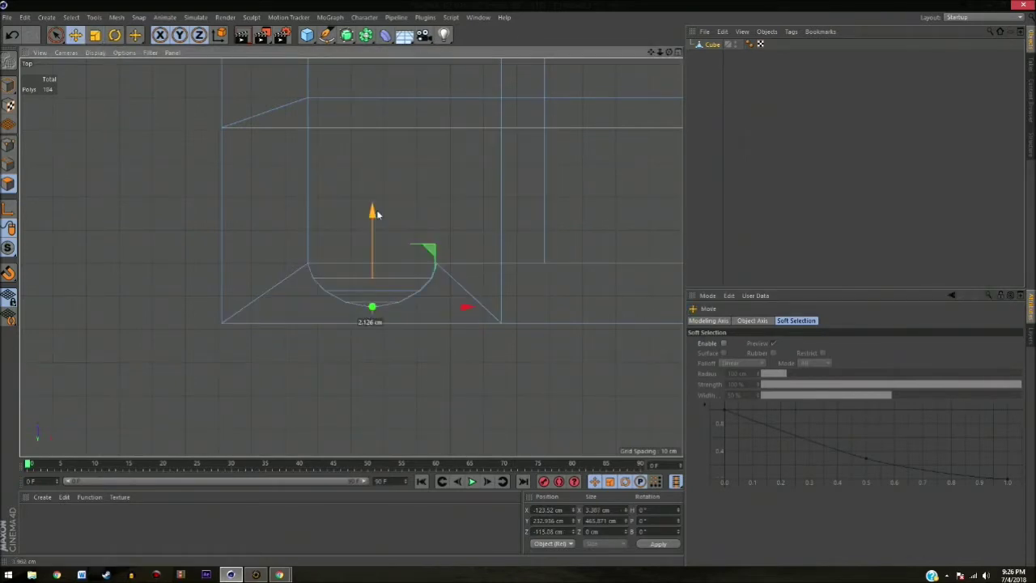
# Check the pillar in perspective, then select a single point on the left horn in front view.
pyautogui.press('F1')
pyautogui.keyDown('alt'); pyautogui.moveTo(506, 169); pyautogui.dragTo(398, 194); pyautogui.keyUp('alt')
pyautogui.press('F4')
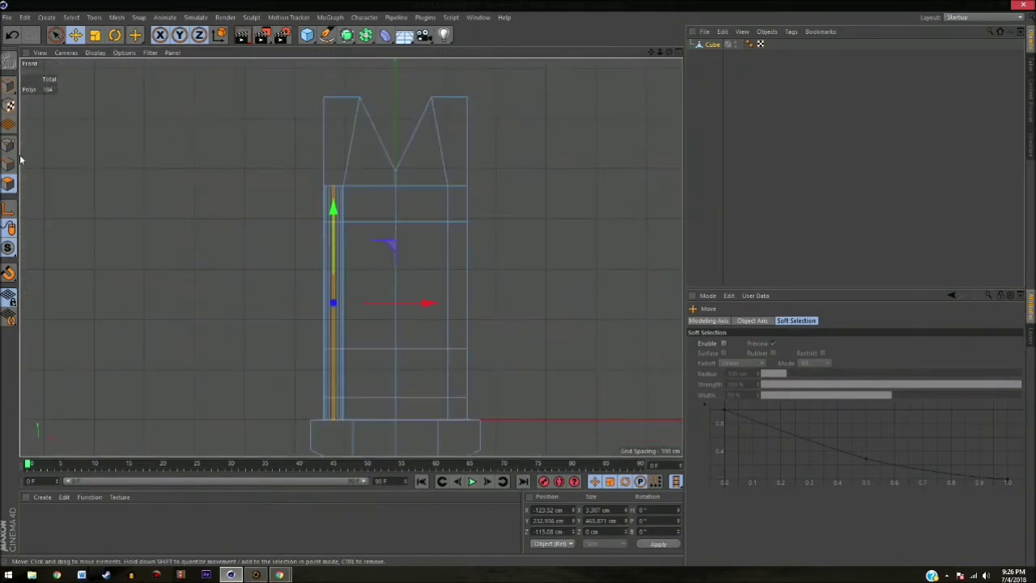
pyautogui.scroll(5, 181, 208)
pyautogui.rightClick(181, 208)
pyautogui.click(180, 241)
# Move the selected horn point down, cut an edge across the horn, and reposition a point.
pyautogui.moveTo(461, 179); pyautogui.dragTo(433, 274)
pyautogui.press('k')
pyautogui.press('k')
pyautogui.moveTo(349, 235); pyautogui.dragTo(419, 240)
pyautogui.press('space')
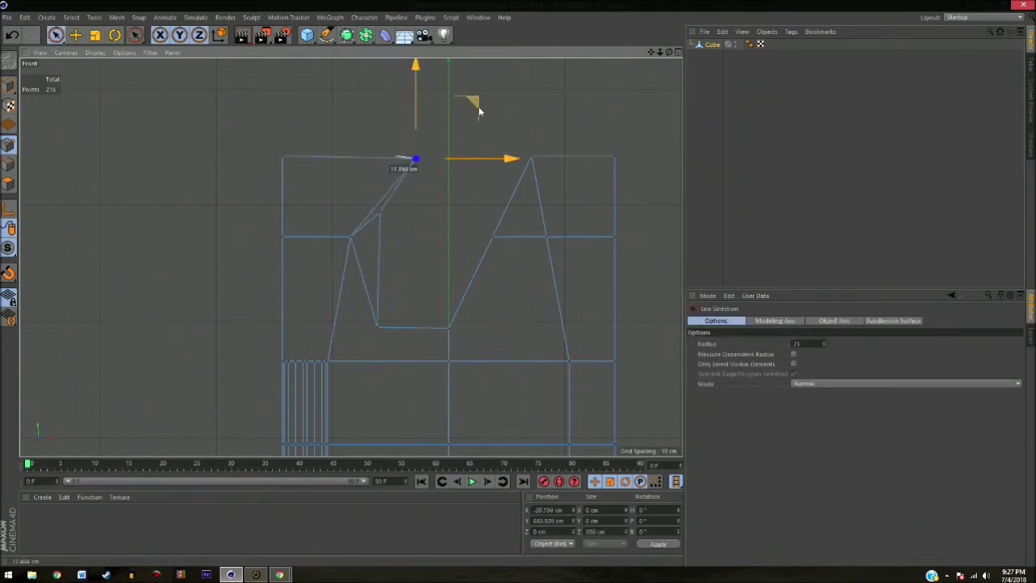
pyautogui.moveTo(466, 98); pyautogui.dragTo(461, 101)
# Cut horizontal edges across the upper and lower parts of the horn.
pyautogui.press('k')
pyautogui.press('k')
pyautogui.moveTo(419, 189); pyautogui.dragTo(482, 191)
pyautogui.press('space')
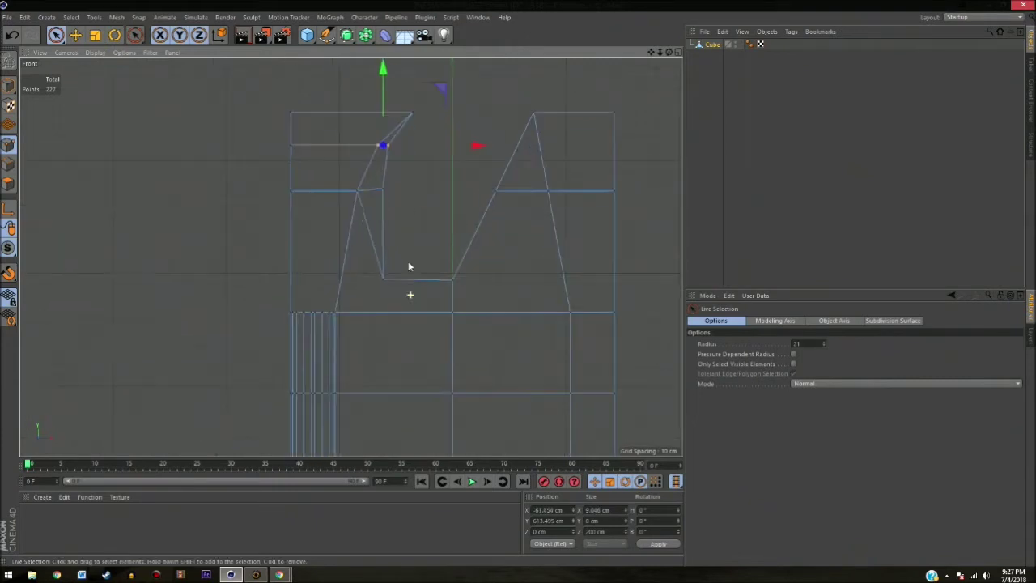
pyautogui.press('k')
pyautogui.press('k')
pyautogui.moveTo(267, 247); pyautogui.dragTo(437, 247)
pyautogui.press('space')
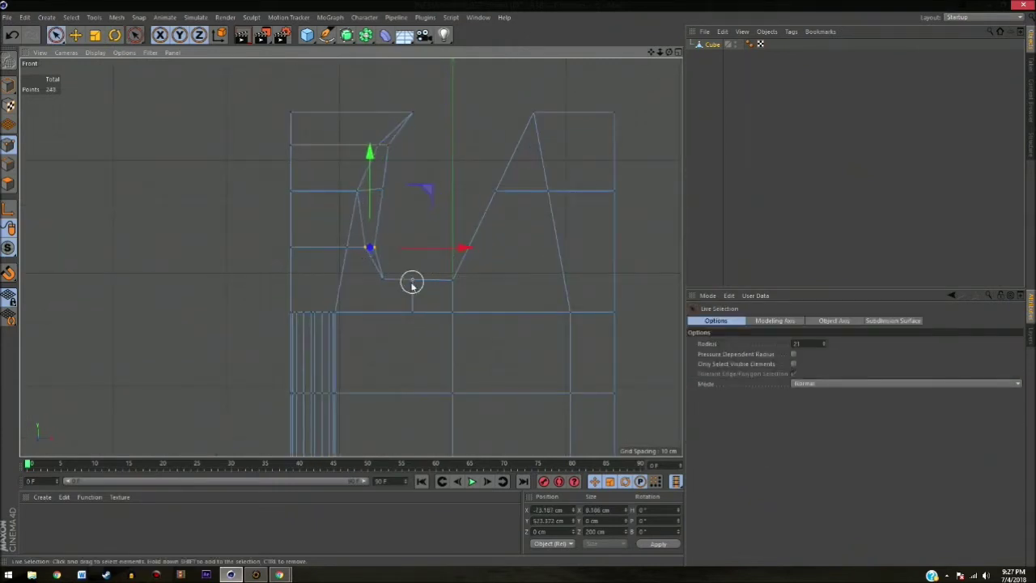
pyautogui.scroll(3, 340, 239)
# Cut vertical edges through the left horn.
pyautogui.press('k')
pyautogui.press('k')
pyautogui.press('space')
pyautogui.press('k')
pyautogui.press('k')
pyautogui.moveTo(361, 175); pyautogui.dragTo(361, 238)
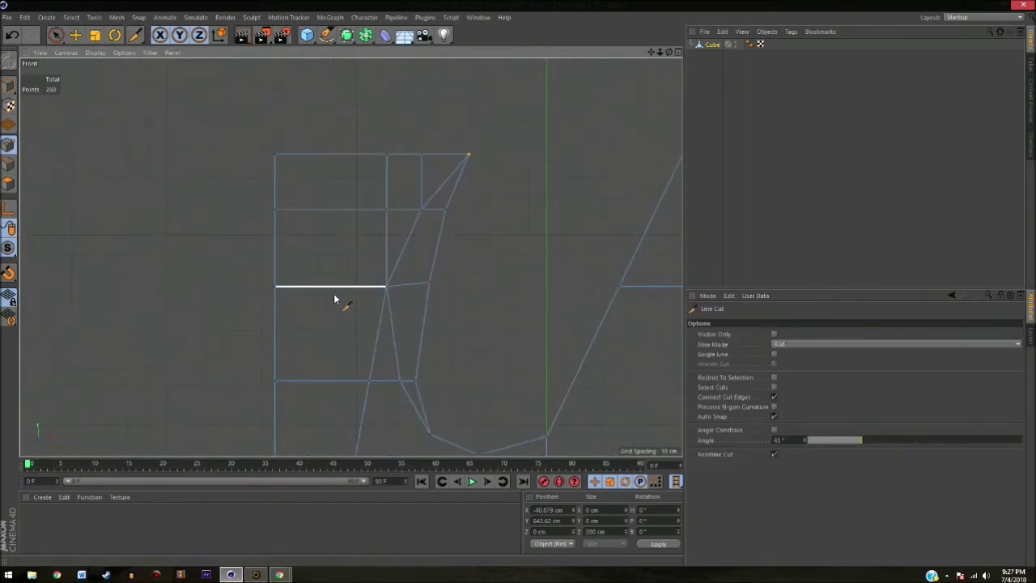
pyautogui.moveTo(333, 276); pyautogui.dragTo(348, 132)
pyautogui.press('space')
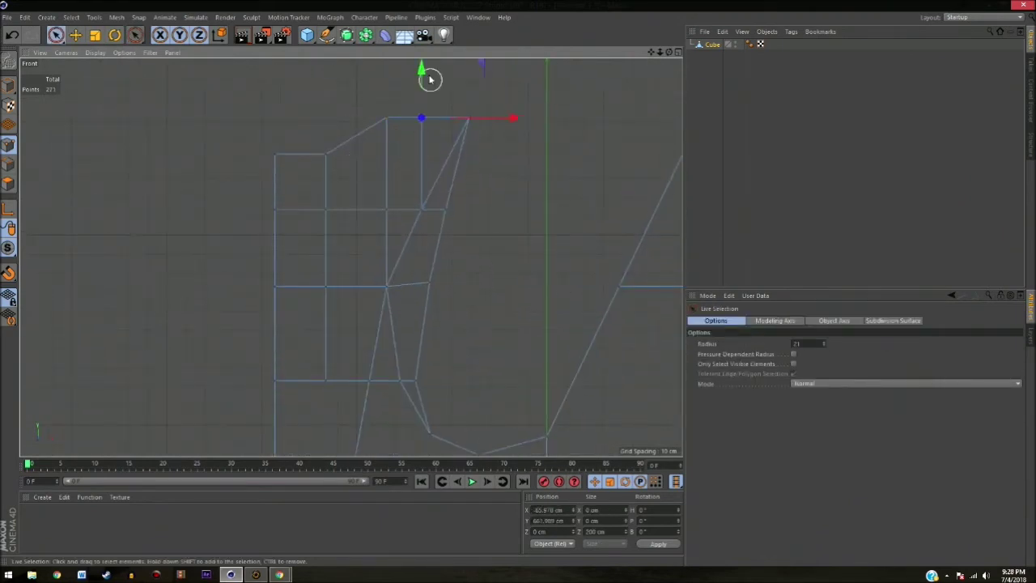
# Move the horn's top point down and right and merge it onto the vertical edge.
pyautogui.moveTo(439, 201); pyautogui.dragTo(318, 232)
pyautogui.moveTo(361, 193); pyautogui.dragTo(346, 186)
pyautogui.press('m')
pyautogui.press('q')
pyautogui.press('space')
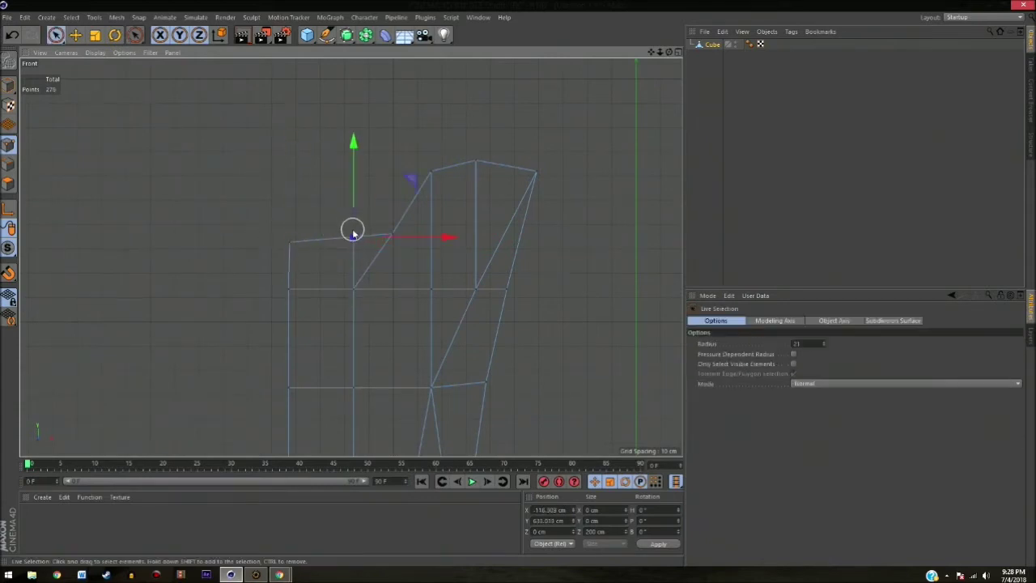
# Lower another horn point and shift it sideways toward the notch.
pyautogui.moveTo(546, 227); pyautogui.dragTo(516, 176)
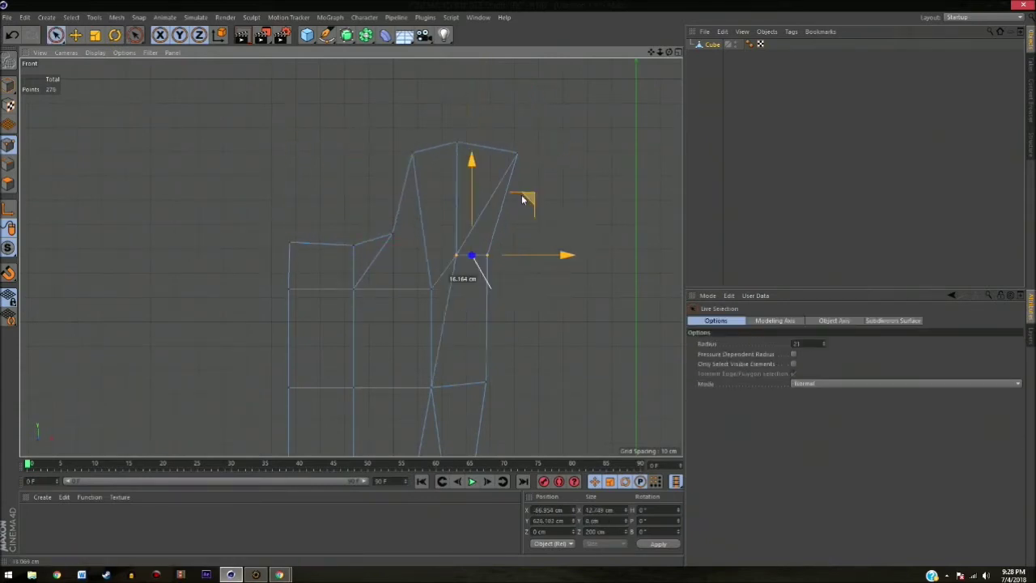
pyautogui.scroll(2, 323, 195)
pyautogui.scroll(-2, 324, 194)
pyautogui.moveTo(448, 303)
pyautogui.mouseDown()
pyautogui.moveTo(445, 243)
pyautogui.moveTo(232, 269)
pyautogui.mouseUp()
pyautogui.press('k')
pyautogui.press('k')
pyautogui.press('space')
# Cut two more vertical edges through the horn.
pyautogui.click(360, 267)
pyautogui.scroll(-2, 402, 203)
pyautogui.click(475, 307)
pyautogui.scroll(2, 474, 307)
pyautogui.scroll(2, 382, 270)
pyautogui.scroll(-3, 342, 221)
pyautogui.press('space')
pyautogui.moveTo(363, 178); pyautogui.dragTo(365, 377)
pyautogui.press('space')
pyautogui.moveTo(348, 149); pyautogui.dragTo(354, 363)
pyautogui.press('space')
# Select points at the horn's top and nudge one slightly.
pyautogui.scroll(3, 391, 289)
pyautogui.scroll(2, 465, 294)
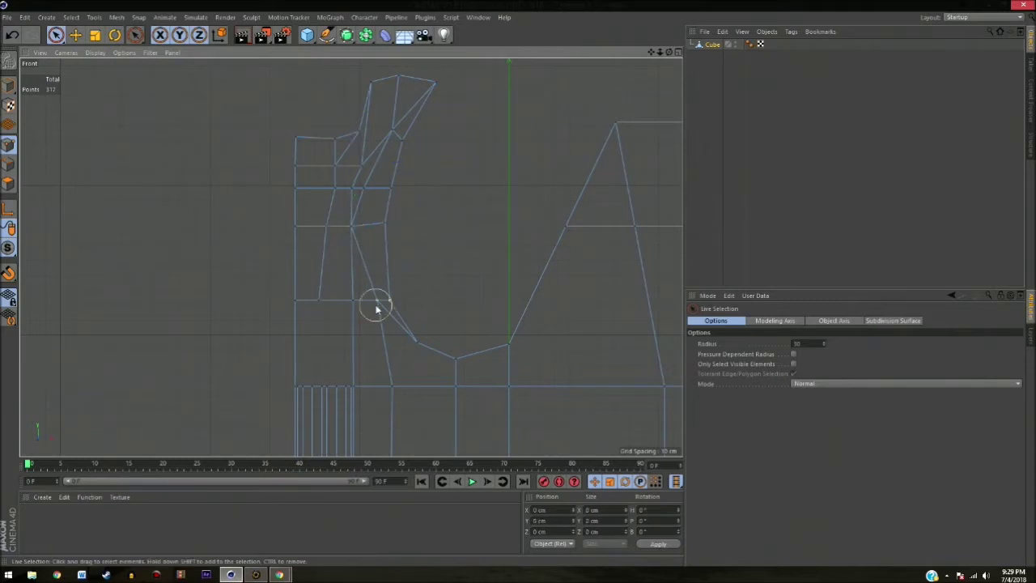
pyautogui.scroll(-2, 469, 194)
pyautogui.click(412, 149)
pyautogui.scroll(3, 485, 166)
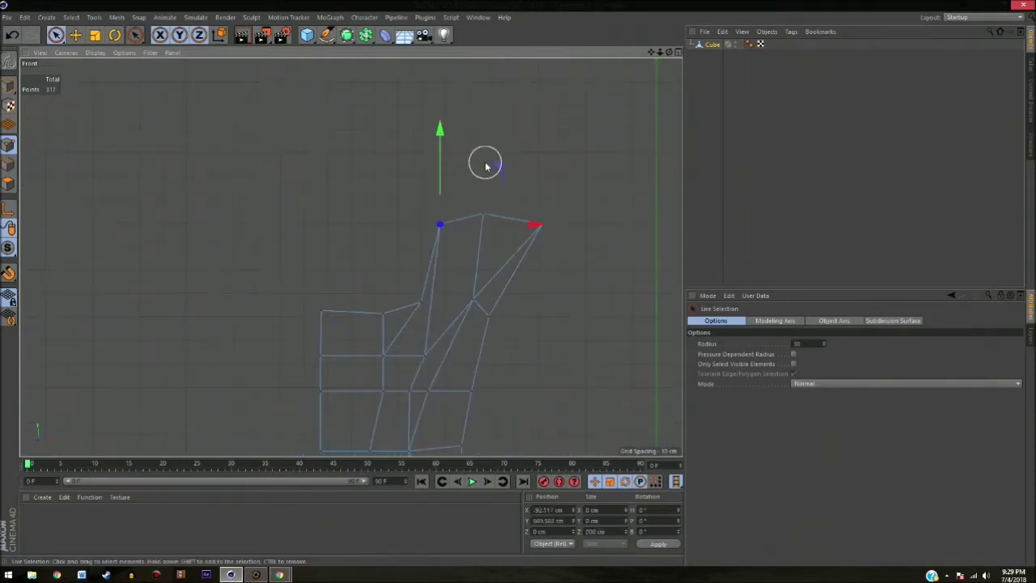
pyautogui.scroll(-3, 363, 261)
pyautogui.scroll(4, 523, 294)
pyautogui.click(542, 235)
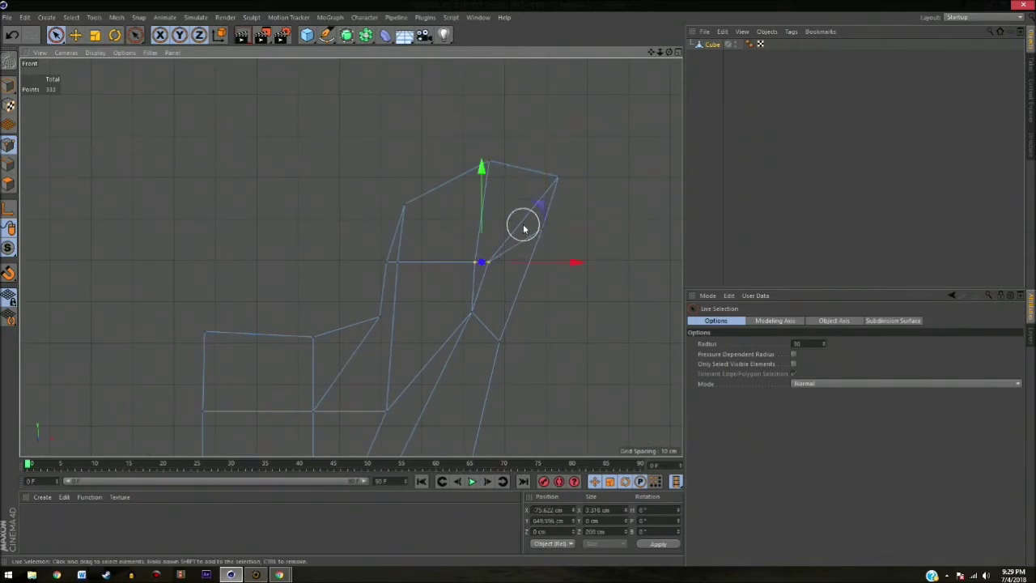
pyautogui.moveTo(447, 206); pyautogui.dragTo(449, 210)
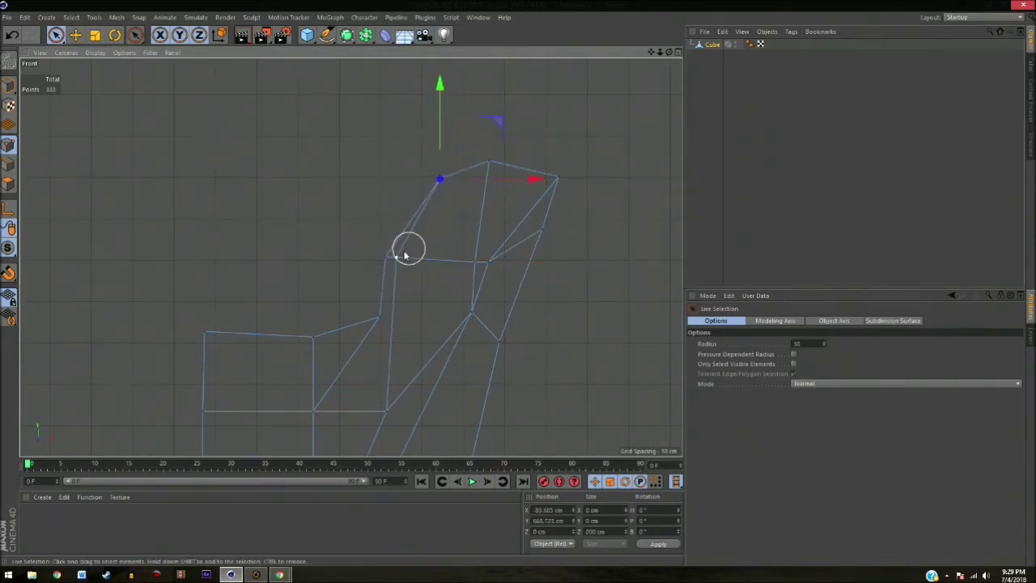
# Drag a horn tip vertex down and left to angle the cap toward the notch.
pyautogui.moveTo(458, 172); pyautogui.dragTo(426, 254)
pyautogui.scroll(-1, 426, 241)
pyautogui.keyDown('alt'); pyautogui.moveTo(427, 241); pyautogui.dragTo(327, 237, button='middle'); pyautogui.keyUp('alt')
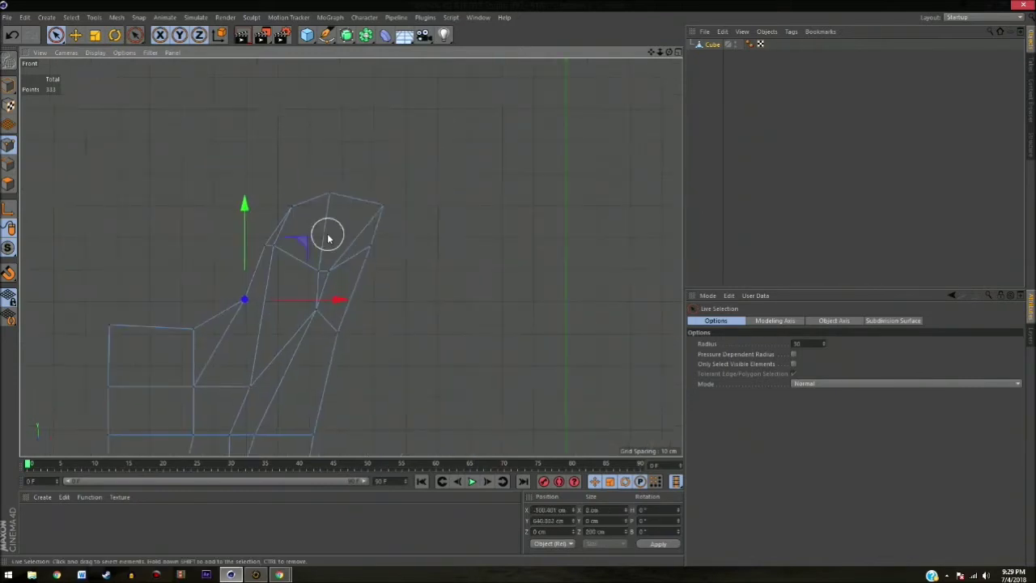
pyautogui.click(427, 267)
pyautogui.scroll(-3, 353, 231)
pyautogui.scroll(4, 384, 238)
pyautogui.scroll(-1, 433, 364)
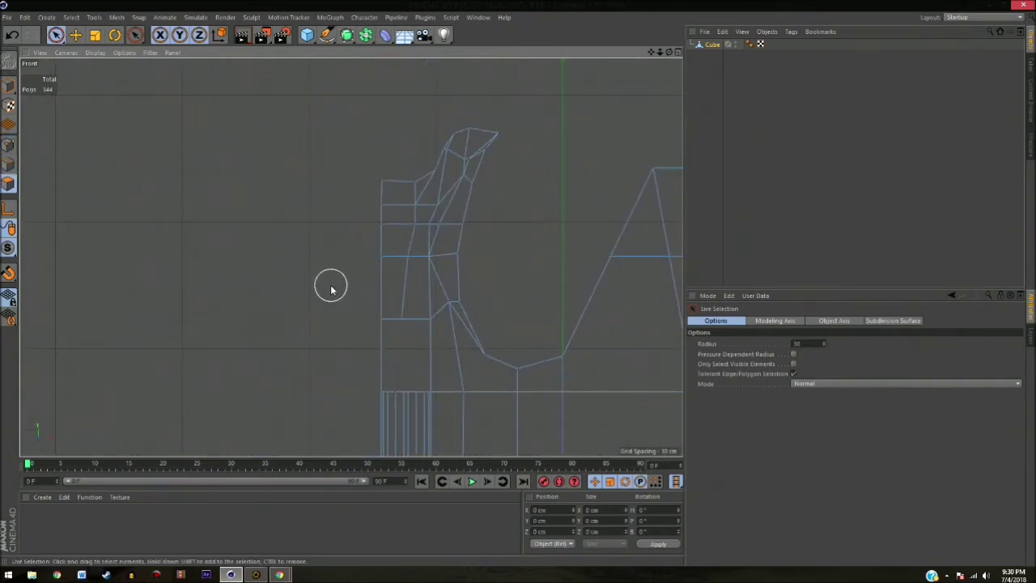
# Select and move the upper horn section, then clear it and undo a trial sideways shift.
pyautogui.scroll(-2, 285, 265)
pyautogui.moveTo(279, 202); pyautogui.dragTo(274, 149)
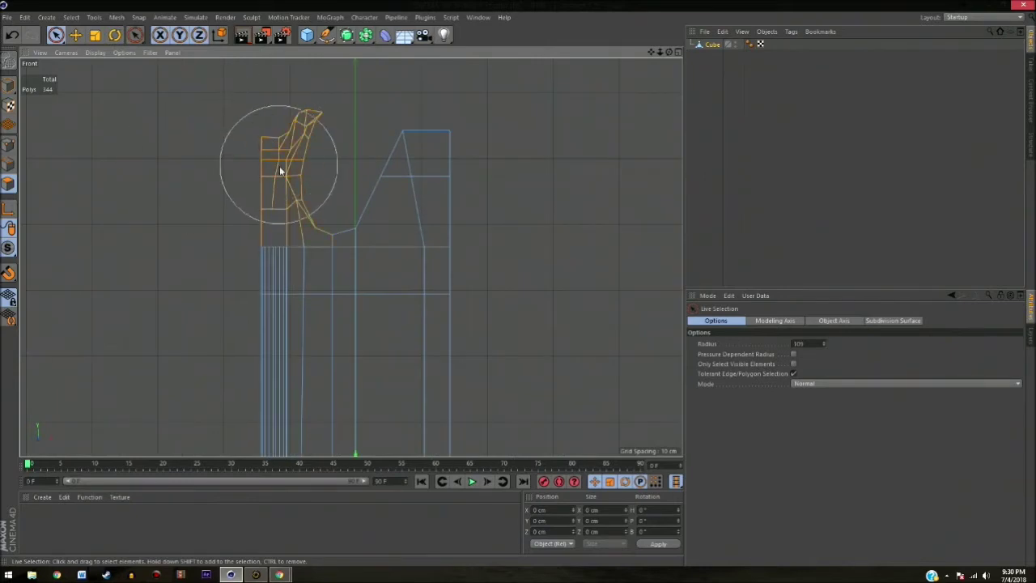
pyautogui.press('e')
pyautogui.keyDown('alt'); pyautogui.moveTo(273, 149); pyautogui.dragTo(365, 143, button='middle'); pyautogui.keyUp('alt')
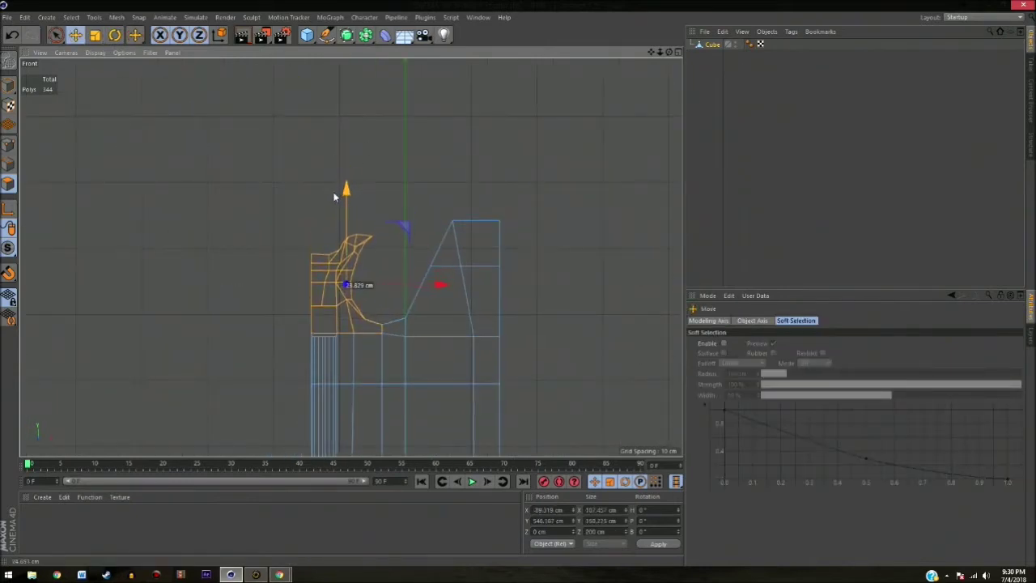
pyautogui.press('space')
pyautogui.click(240, 232)
pyautogui.scroll(3, 65, 144)
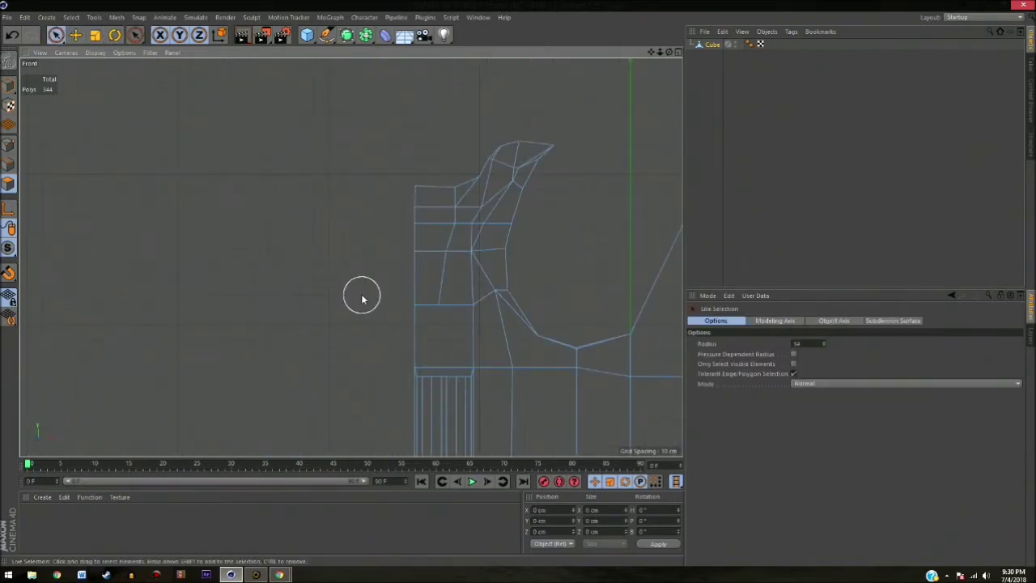
pyautogui.moveTo(514, 246); pyautogui.dragTo(474, 247)
pyautogui.hotkey('ctrl', 'z')
pyautogui.hotkey('ctrl', 'z')
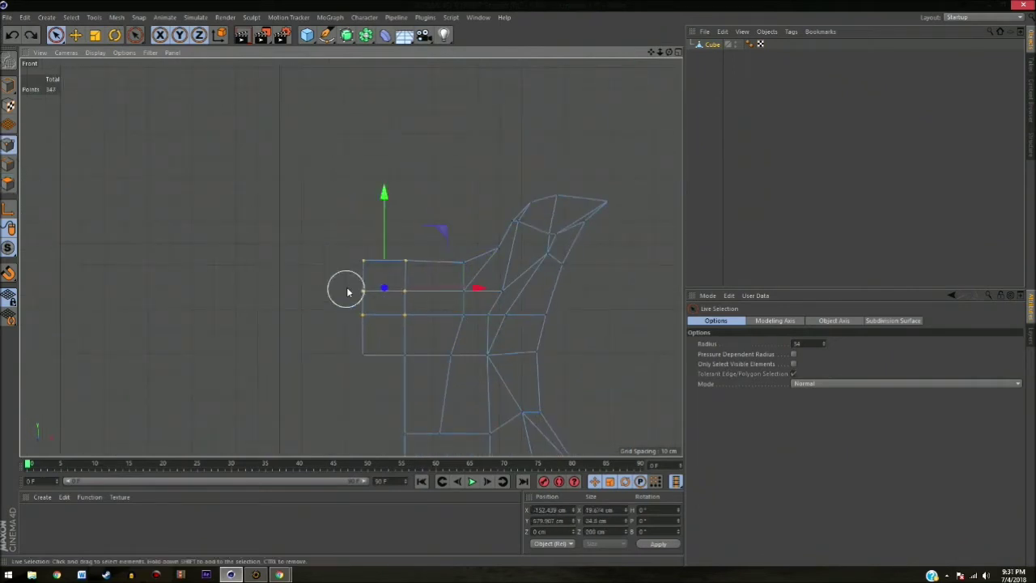
# Select all the horn's points and shift them right about 11.59 cm along X.
pyautogui.click(419, 310)
pyautogui.scroll(-3, 359, 194)
pyautogui.scroll(2, 415, 232)
pyautogui.moveTo(479, 207); pyautogui.dragTo(414, 232)
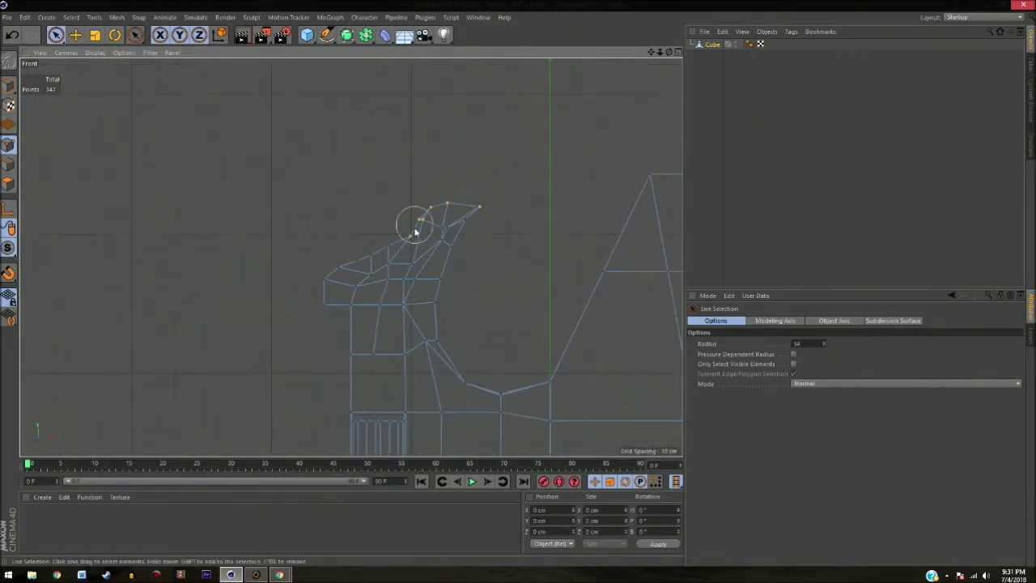
pyautogui.scroll(-2, 314, 217)
pyautogui.scroll(-3, 348, 247)
pyautogui.scroll(3, 348, 247)
pyautogui.moveTo(369, 232); pyautogui.dragTo(500, 179)
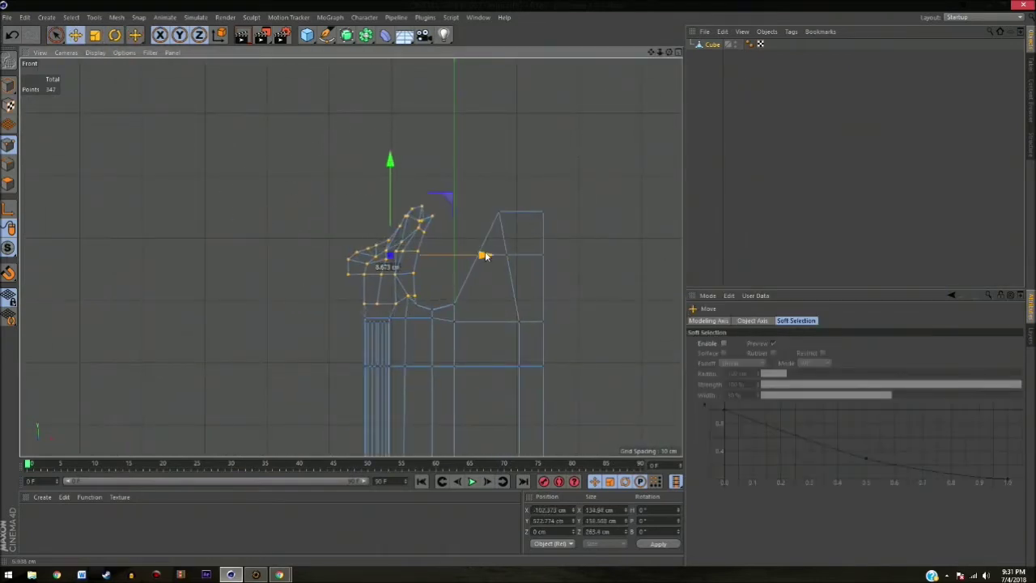
pyautogui.press('e')
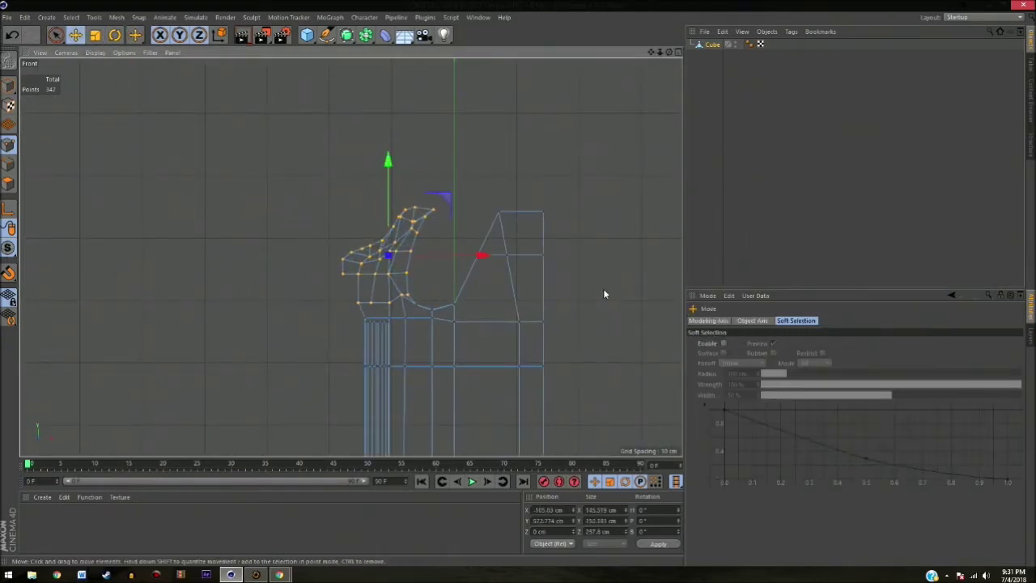
pyautogui.moveTo(483, 256); pyautogui.dragTo(492, 255)
# Delete the selected right half of the mesh, leaving only the left half.
pyautogui.scroll(-3, 243, 238)
pyautogui.scroll(1, 440, 283)
pyautogui.press('9')
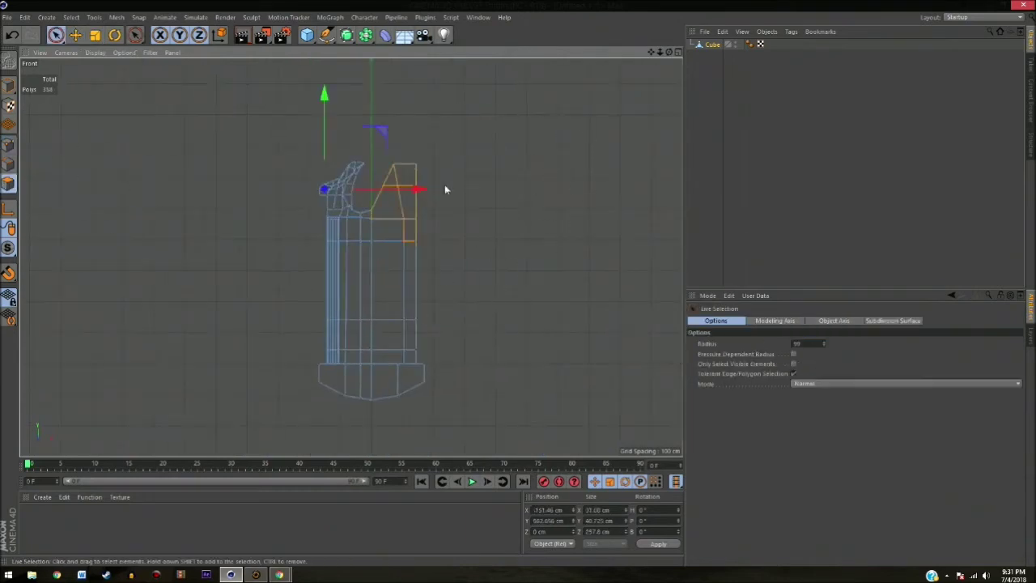
pyautogui.press('Delete')
pyautogui.click(8, 144)
pyautogui.click(421, 193)
pyautogui.press('Return')
# Mirror the selected half-mesh polygons across the ZY plane into a full monument.
pyautogui.moveTo(274, 261); pyautogui.dragTo(396, 334)
pyautogui.press('m')
pyautogui.click(374, 269)
pyautogui.click(771, 332)
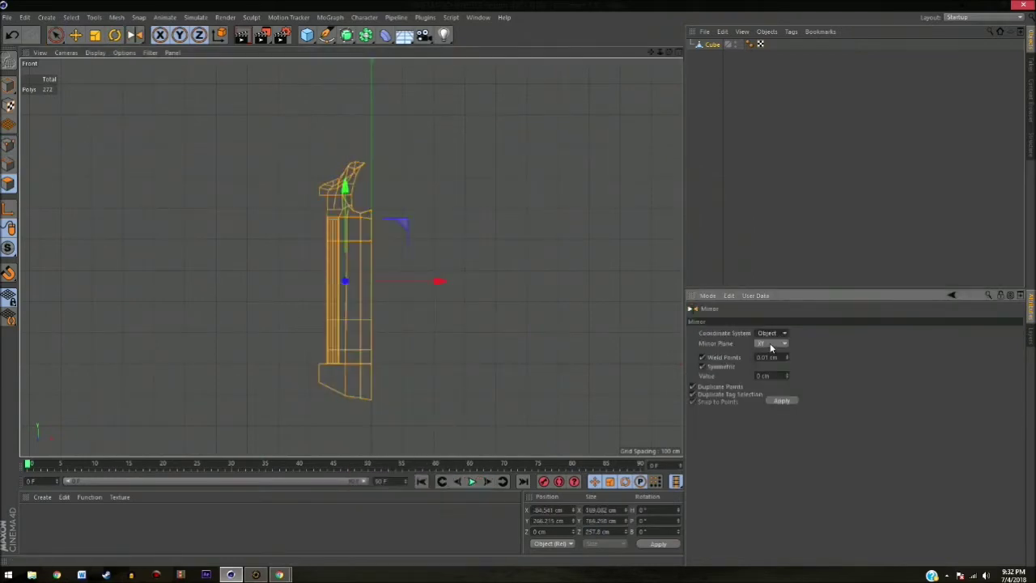
pyautogui.scroll(5, 364, 251)
pyautogui.click(351, 218)
pyautogui.scroll(-5, 340, 217)
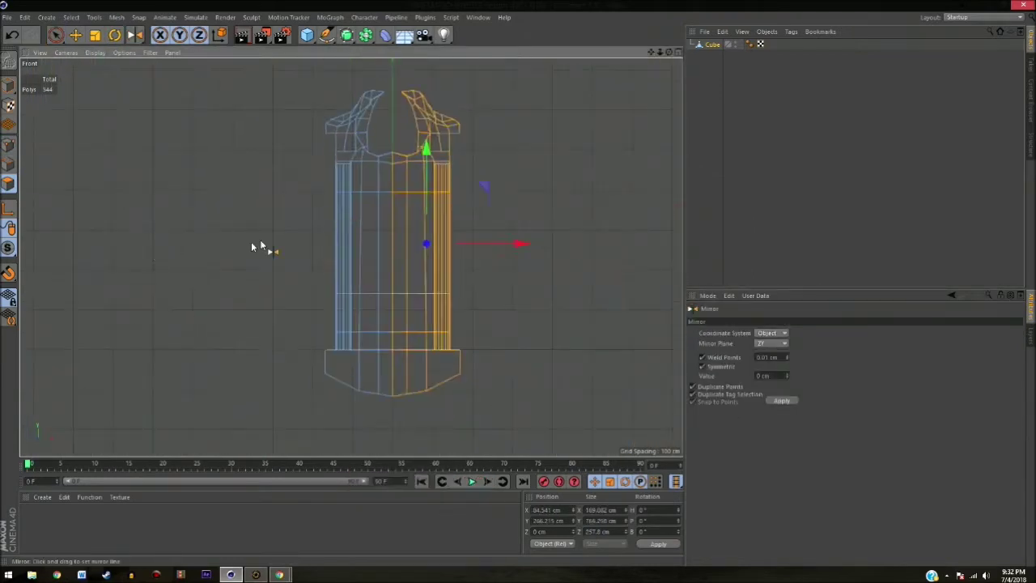
pyautogui.press('F1')
pyautogui.press('space')
pyautogui.moveTo(335, 243)
pyautogui.keyDown('alt'); pyautogui.mouseDown()
pyautogui.moveTo(372, 354)
pyautogui.moveTo(338, 307)
pyautogui.mouseUp(); pyautogui.keyUp('alt')
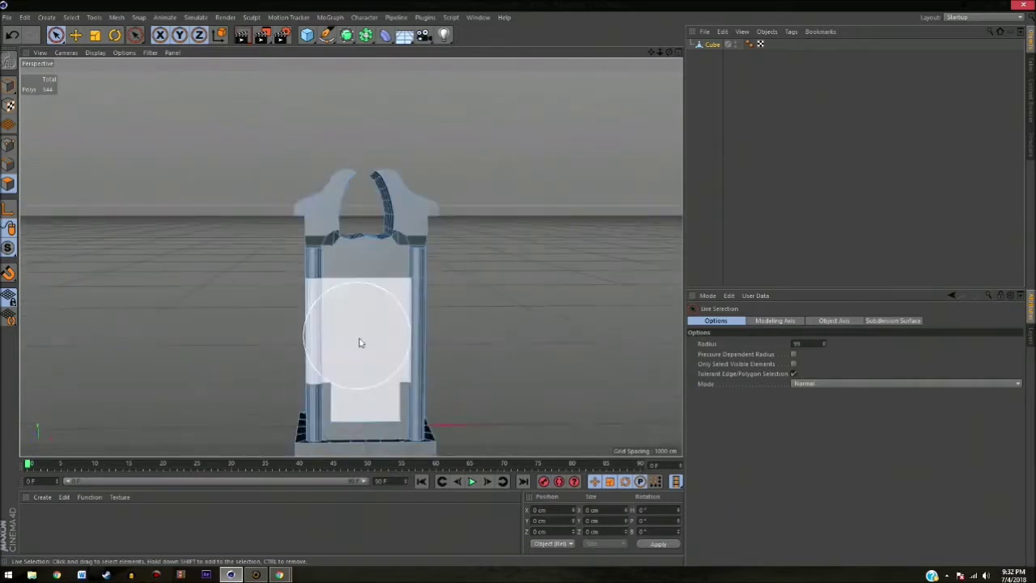
pyautogui.middleClick(337, 307)
pyautogui.middleClick(515, 335)
pyautogui.scroll(2, 418, 254)
# Line-cut across the top centre and move and scale the new face vertically.
pyautogui.rightClick(418, 254)
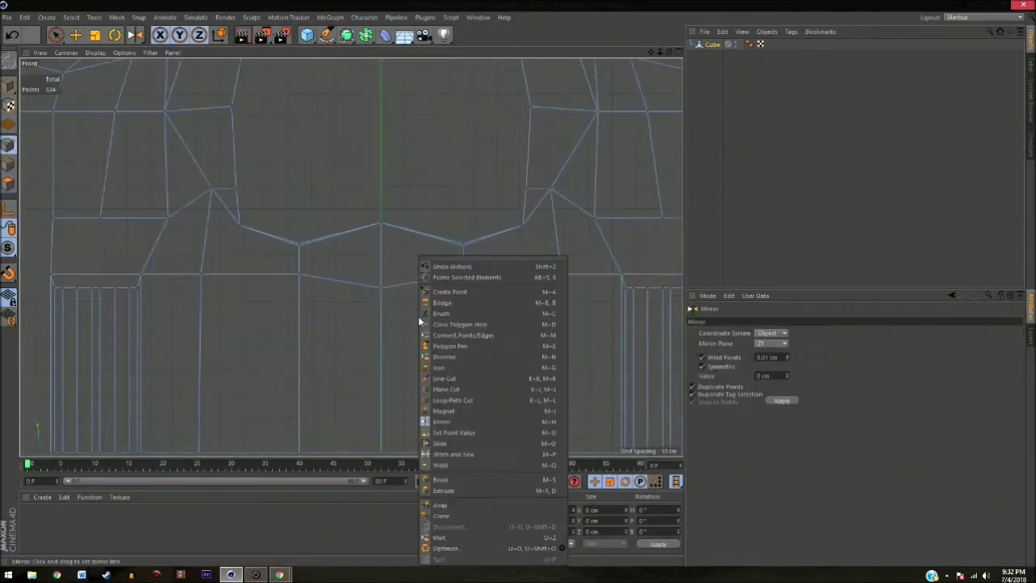
pyautogui.click(469, 370)
pyautogui.moveTo(301, 275); pyautogui.dragTo(370, 294)
pyautogui.press('space')
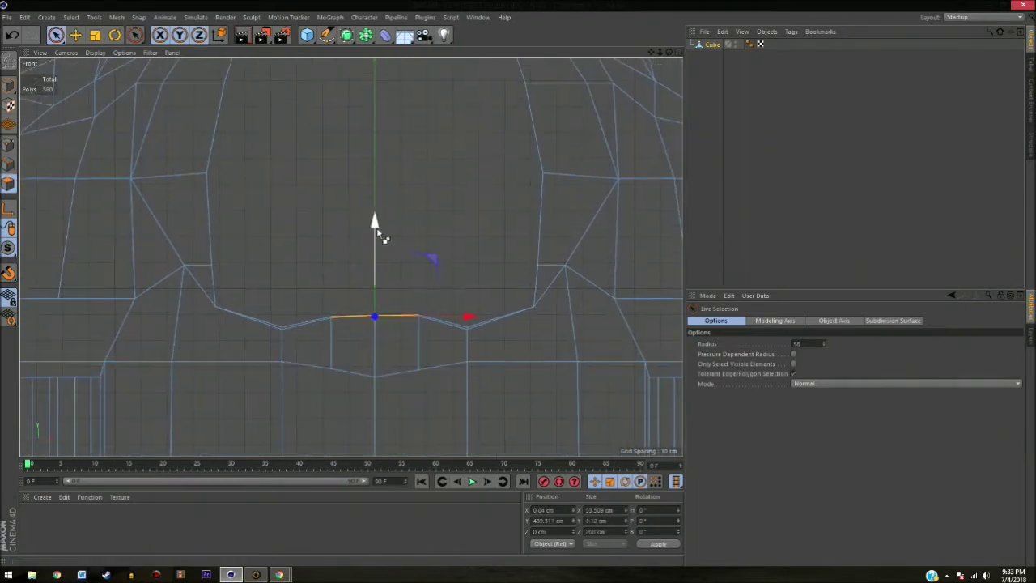
pyautogui.press('e')
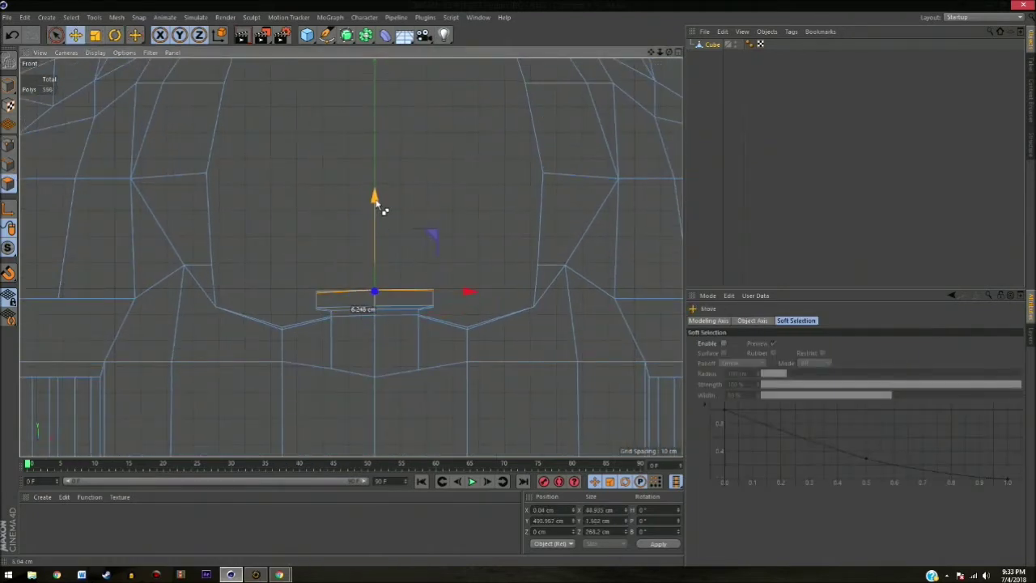
pyautogui.press('t')
pyautogui.click(603, 521)
pyautogui.scroll(1, 386, 243)
pyautogui.scroll(3, 366, 316)
# Narrow the new strip to about 41 percent and push it back in depth.
pyautogui.click(9, 148)
pyautogui.press('9')
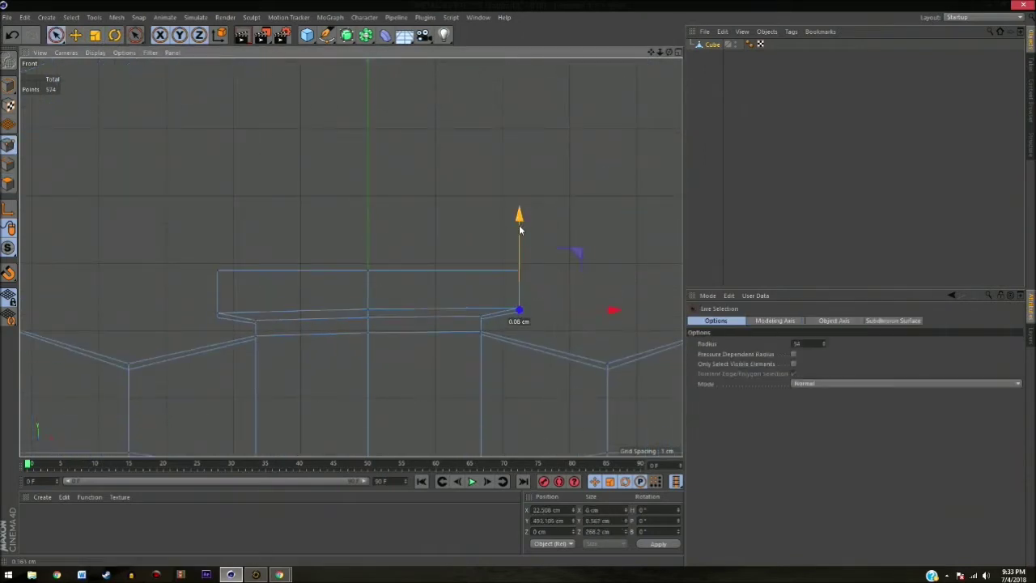
pyautogui.click(216, 312)
pyautogui.click(9, 184)
pyautogui.scroll(-2, 404, 284)
pyautogui.press('F1')
pyautogui.moveTo(302, 157)
pyautogui.keyDown('alt'); pyautogui.mouseDown()
pyautogui.moveTo(297, 254)
pyautogui.moveTo(389, 213)
pyautogui.mouseUp(); pyautogui.keyUp('alt')
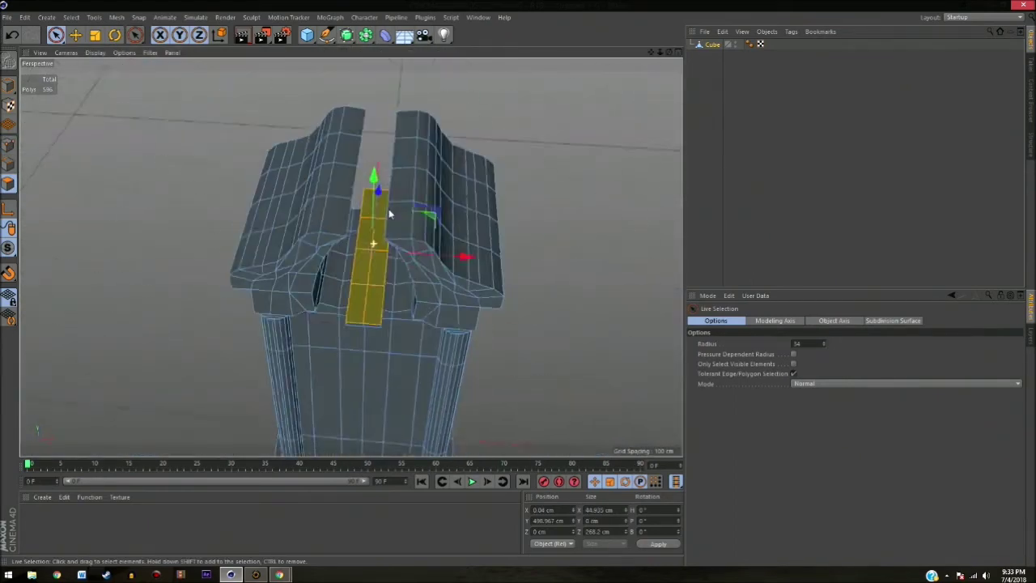
pyautogui.press('t')
pyautogui.keyDown('alt'); pyautogui.moveTo(319, 250); pyautogui.dragTo(356, 241); pyautogui.keyUp('alt')
pyautogui.moveTo(357, 242); pyautogui.dragTo(366, 231)
pyautogui.moveTo(461, 194)
pyautogui.mouseDown()
pyautogui.moveTo(386, 267)
pyautogui.moveTo(348, 340)
pyautogui.moveTo(296, 400)
pyautogui.moveTo(394, 224)
pyautogui.moveTo(332, 281)
pyautogui.mouseUp()
pyautogui.scroll(4, 356, 324)
# Orbit around the recessed strip to inspect the slot from above.
pyautogui.press('9')
pyautogui.moveTo(389, 263)
pyautogui.keyDown('alt'); pyautogui.mouseDown()
pyautogui.moveTo(316, 202)
pyautogui.moveTo(381, 270)
pyautogui.mouseUp(); pyautogui.keyUp('alt')
pyautogui.moveTo(326, 331)
pyautogui.keyDown('alt'); pyautogui.mouseDown()
pyautogui.moveTo(297, 288)
pyautogui.moveTo(318, 277)
pyautogui.moveTo(245, 275)
pyautogui.mouseUp(); pyautogui.keyUp('alt')
pyautogui.moveTo(387, 281)
pyautogui.keyDown('alt'); pyautogui.mouseDown()
pyautogui.moveTo(372, 299)
pyautogui.moveTo(474, 245)
pyautogui.moveTo(394, 275)
pyautogui.moveTo(393, 242)
pyautogui.moveTo(264, 231)
pyautogui.moveTo(483, 340)
pyautogui.moveTo(380, 291)
pyautogui.moveTo(378, 282)
pyautogui.moveTo(405, 277)
pyautogui.moveTo(370, 162)
pyautogui.moveTo(294, 221)
pyautogui.moveTo(504, 255)
pyautogui.moveTo(69, 169)
pyautogui.mouseUp(); pyautogui.keyUp('alt')
pyautogui.press('e')
pyautogui.moveTo(378, 307)
pyautogui.keyDown('alt'); pyautogui.mouseDown()
pyautogui.moveTo(383, 196)
pyautogui.moveTo(397, 171)
pyautogui.moveTo(277, 171)
pyautogui.moveTo(300, 243)
pyautogui.mouseUp(); pyautogui.keyUp('alt')
pyautogui.press('t')
pyautogui.rightClick(342, 114)
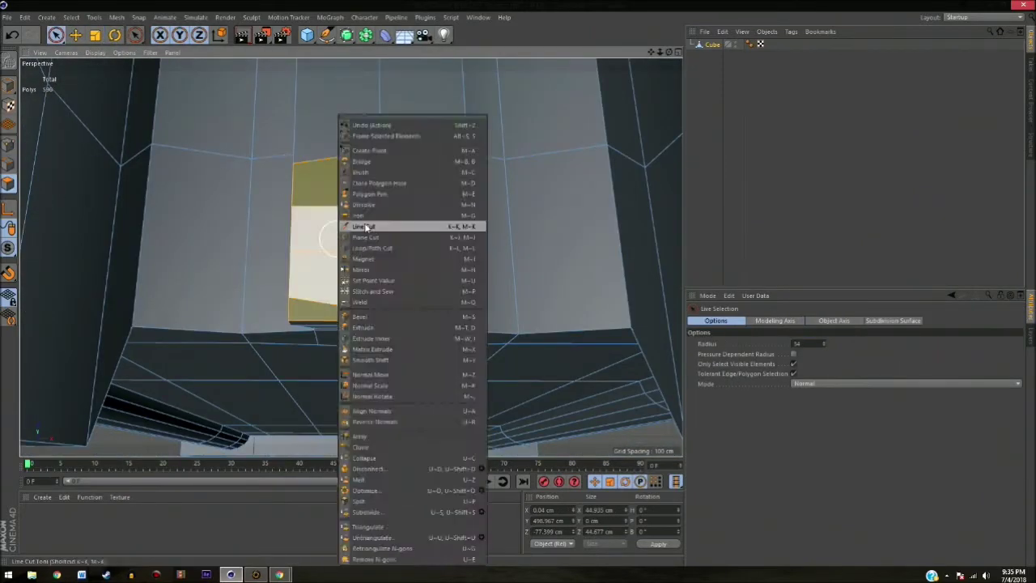
# Line-cut the block and raise one of its points, undoing and redoing the edit.
pyautogui.click(381, 225)
pyautogui.middleClick(418, 279)
pyautogui.middleClick(358, 234)
pyautogui.scroll(5, 358, 234)
pyautogui.press('9')
pyautogui.press('Return')
pyautogui.moveTo(329, 132); pyautogui.dragTo(336, 115)
pyautogui.moveTo(354, 199); pyautogui.dragTo(309, 241)
pyautogui.hotkey('ctrl', 'z')
pyautogui.hotkey('ctrl', 'z')
pyautogui.hotkey('ctrl', 'y')
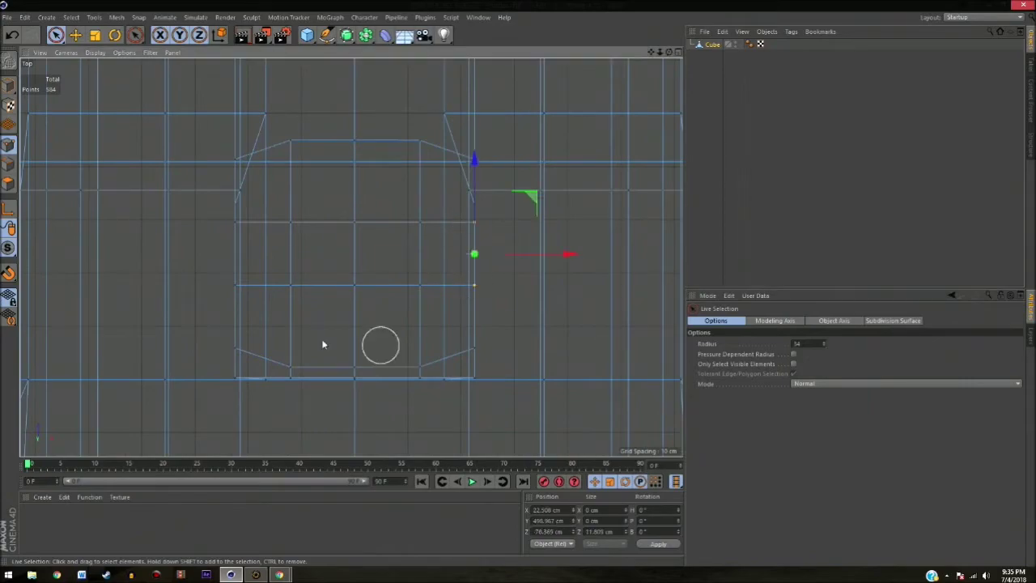
# Scale the slot's points to a 57.6 cm width.
pyautogui.press('F5')
pyautogui.press('t')
pyautogui.moveTo(258, 141); pyautogui.dragTo(263, 142)
pyautogui.press('F1')
pyautogui.moveTo(393, 261)
pyautogui.keyDown('alt'); pyautogui.mouseDown()
pyautogui.moveTo(428, 250)
pyautogui.moveTo(423, 210)
pyautogui.moveTo(441, 284)
pyautogui.moveTo(421, 243)
pyautogui.mouseUp(); pyautogui.keyUp('alt')
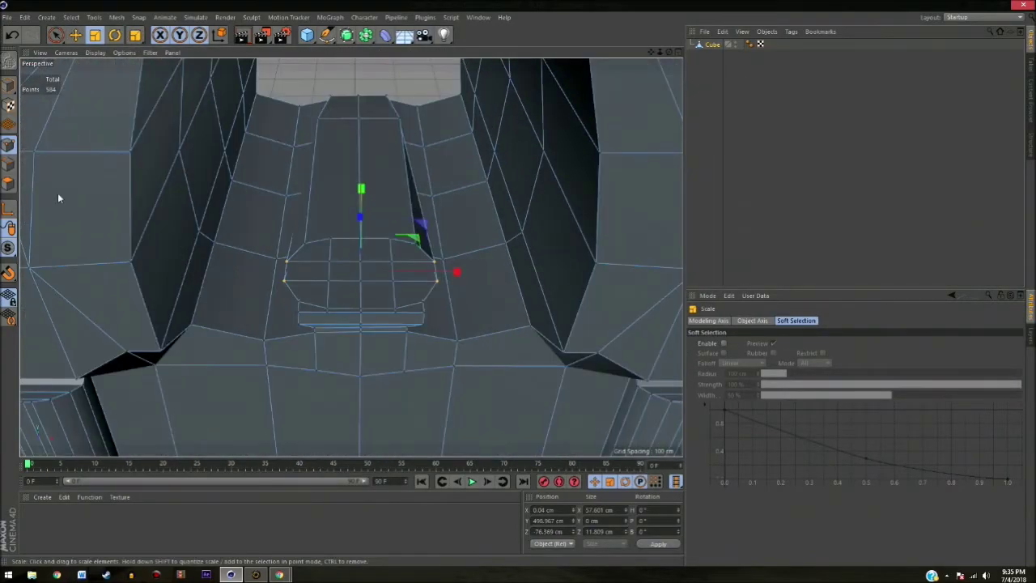
pyautogui.click(8, 185)
pyautogui.press('F5')
pyautogui.press('F1')
pyautogui.press('F4')
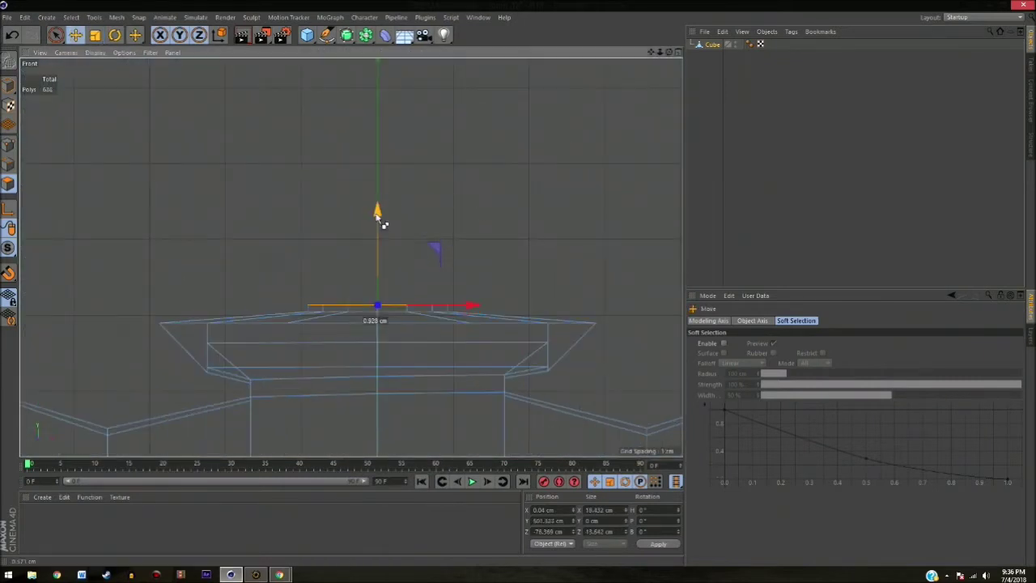
# Shrink the top polygons to 55.5 percent, raise them 3 cm, then extrude a rim and narrow neck.
pyautogui.press('t')
pyautogui.moveTo(396, 190); pyautogui.dragTo(517, 259)
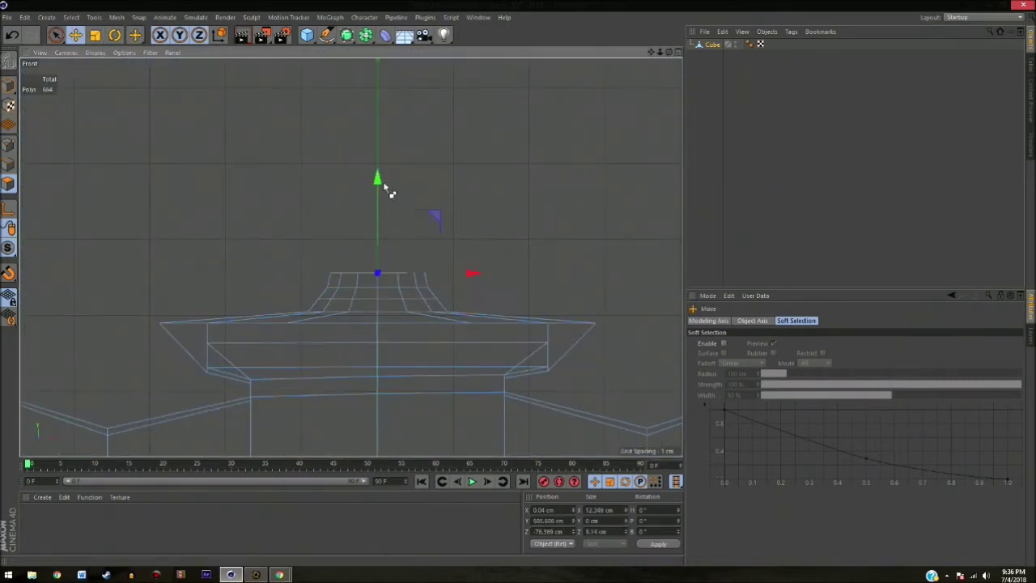
pyautogui.press('e')
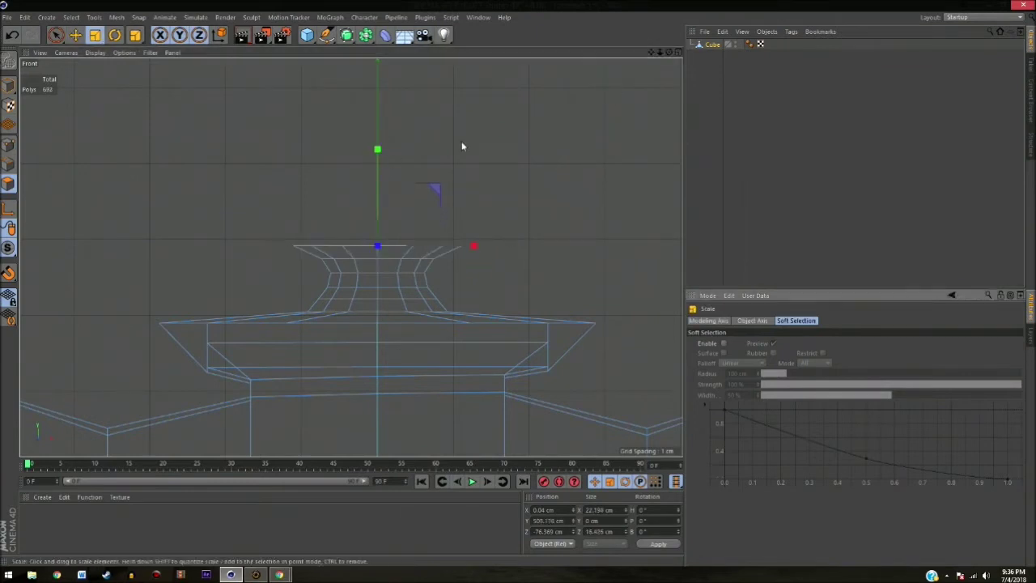
pyautogui.moveTo(387, 172); pyautogui.dragTo(387, 137)
pyautogui.keyDown('ctrl'); pyautogui.moveTo(384, 271); pyautogui.dragTo(387, 178); pyautogui.keyUp('ctrl')
pyautogui.keyDown('ctrl'); pyautogui.moveTo(376, 131); pyautogui.dragTo(377, 97); pyautogui.keyUp('ctrl')
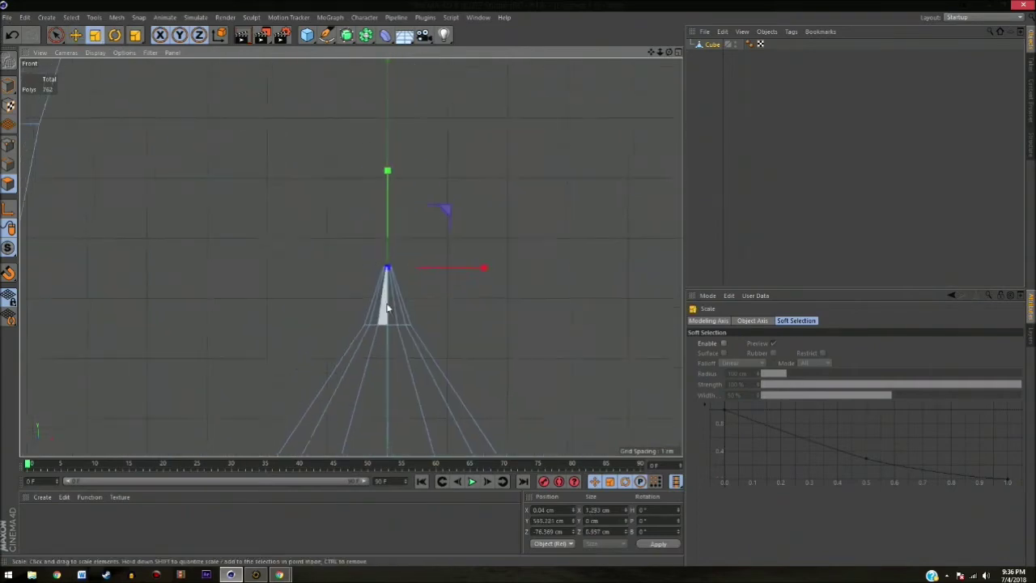
# Weld the spire's top points into a single pointed tip.
pyautogui.click(6, 142)
pyautogui.click(388, 197)
pyautogui.press('m')
pyautogui.press('q')
pyautogui.press('F1')
pyautogui.keyDown('alt'); pyautogui.moveTo(292, 86); pyautogui.dragTo(106, 199); pyautogui.keyUp('alt')
pyautogui.scroll(-3, 279, 160)
pyautogui.scroll(3, 280, 165)
pyautogui.scroll(3, 279, 165)
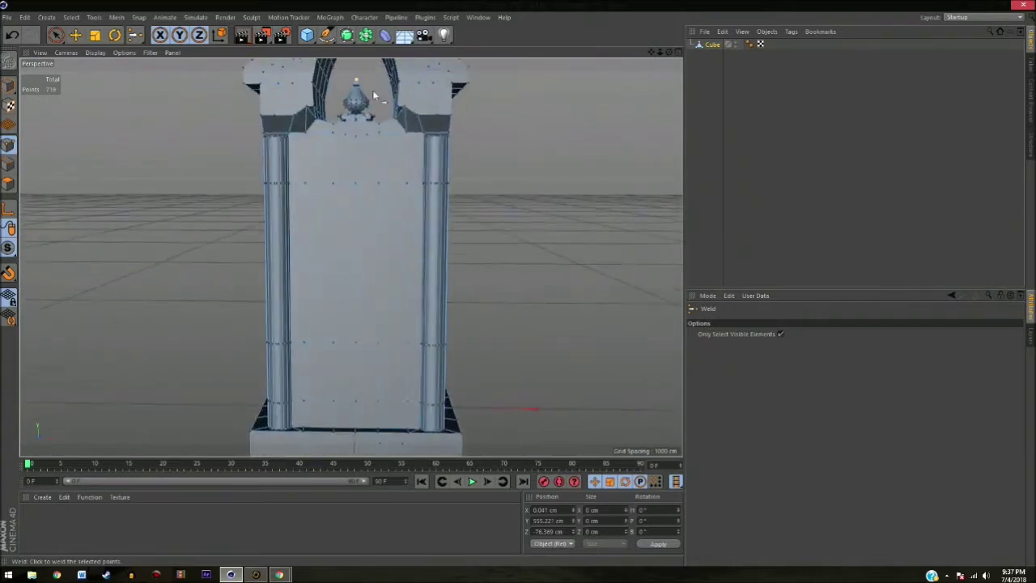
# In the Front view, select the central panel polygons and cut horizontal edges across them.
pyautogui.scroll(3, 443, 149)
pyautogui.press('space')
pyautogui.click(8, 184)
pyautogui.press('F4')
pyautogui.scroll(-3, 351, 259)
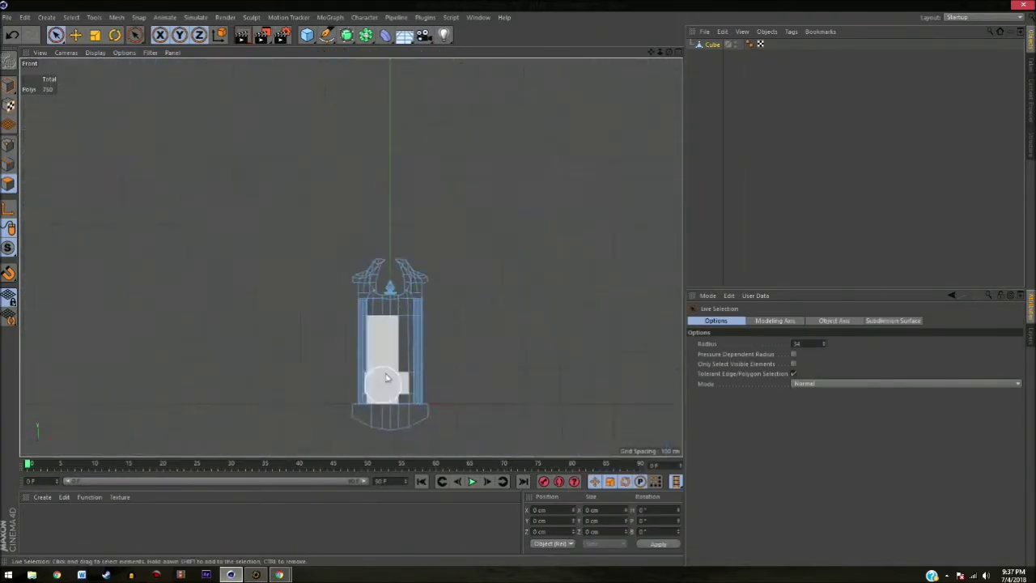
pyautogui.scroll(3, 340, 218)
pyautogui.moveTo(340, 217); pyautogui.dragTo(422, 236)
pyautogui.scroll(-1, 422, 235)
pyautogui.press('k')
pyautogui.press('k')
pyautogui.click(464, 294)
pyautogui.click(186, 294)
# Select the top and lower points of the front panel in point mode.
pyautogui.press('e')
pyautogui.click(8, 144)
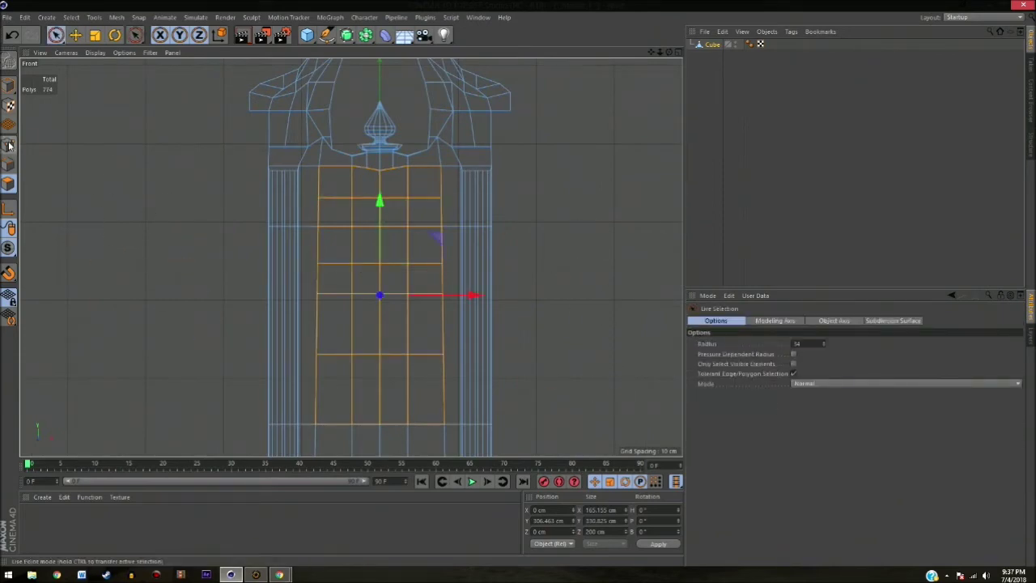
pyautogui.scroll(2, 296, 246)
pyautogui.click(259, 133)
pyautogui.keyDown('shift'); pyautogui.click(466, 134); pyautogui.keyUp('shift')
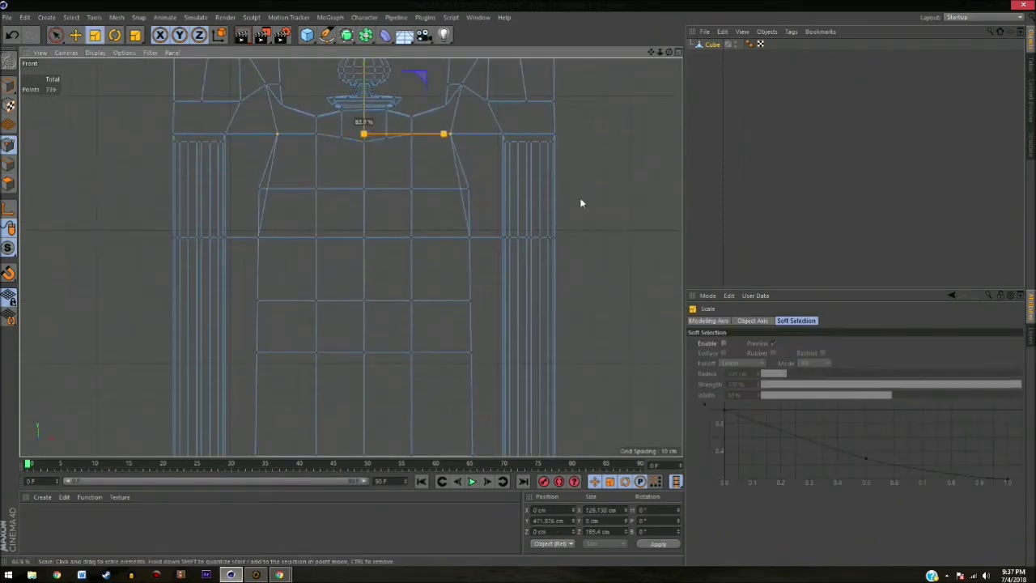
pyautogui.press('F1')
pyautogui.scroll(3, 351, 259)
pyautogui.press('F5')
pyautogui.press('t')
pyautogui.press('F4')
pyautogui.press('9')
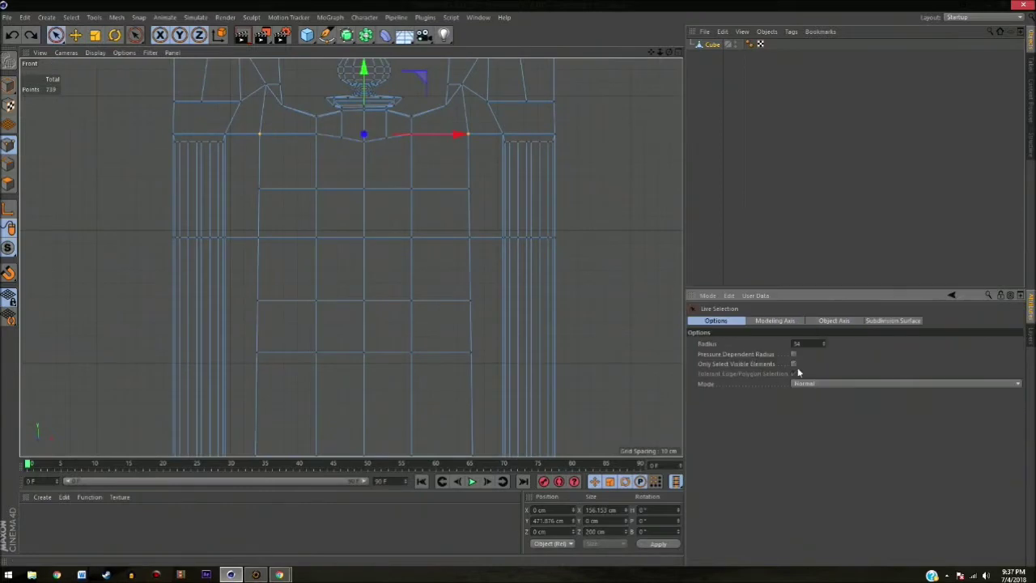
pyautogui.click(467, 132)
pyautogui.keyDown('shift'); pyautogui.click(283, 130); pyautogui.keyUp('shift')
# Select the row of panel points and scale it inward to 72.1%.
pyautogui.press('t')
pyautogui.press('9')
pyautogui.click(365, 208)
pyautogui.press('t')
pyautogui.press('9')
pyautogui.press('t')
pyautogui.moveTo(559, 316)
pyautogui.mouseDown()
pyautogui.moveTo(581, 316)
pyautogui.moveTo(571, 316)
pyautogui.mouseUp()
# Move the middle row of points down to round the panel's outline.
pyautogui.press('9')
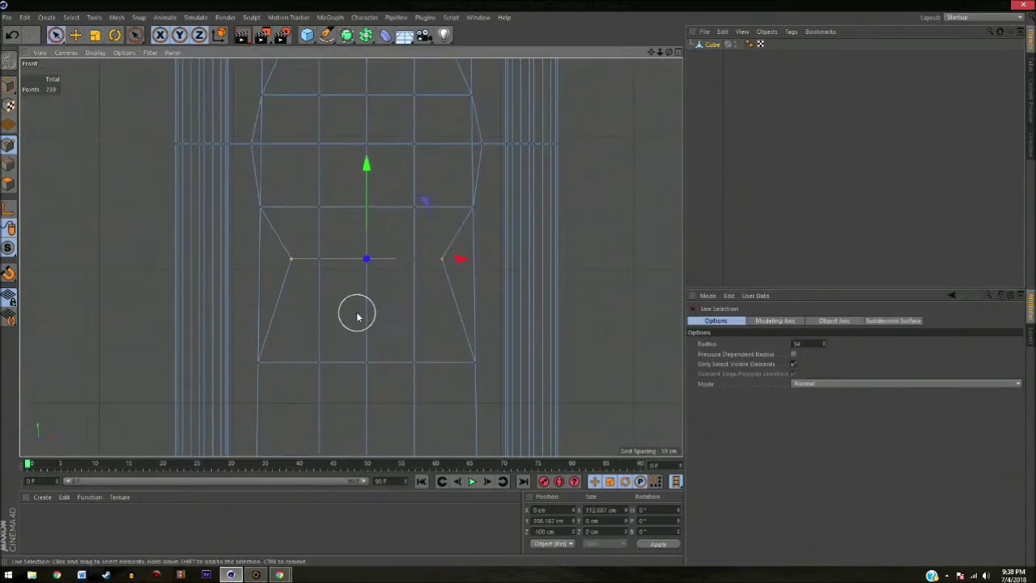
pyautogui.press('t')
pyautogui.press('9')
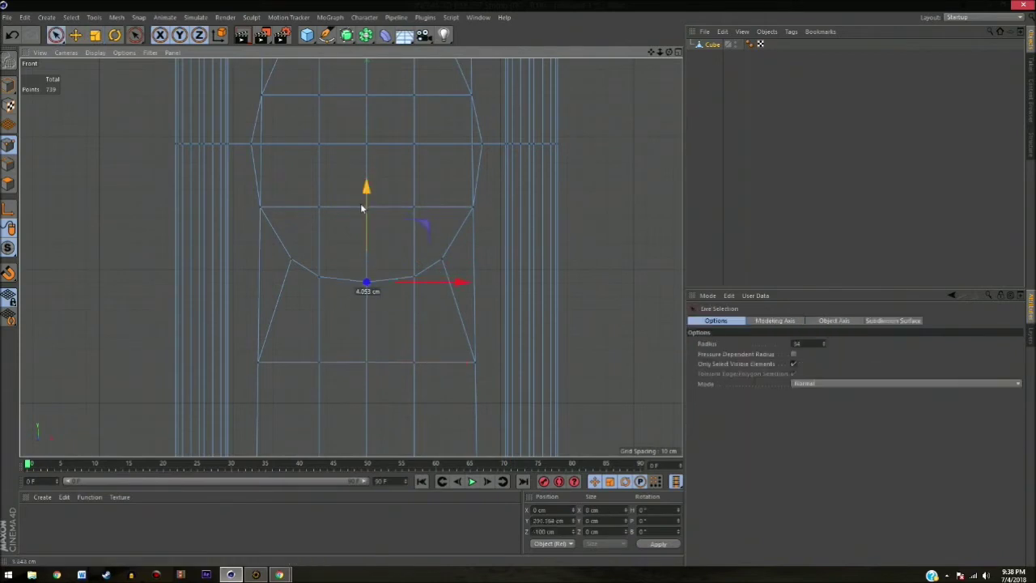
pyautogui.keyDown('alt'); pyautogui.moveTo(362, 208); pyautogui.dragTo(328, 305, button='middle'); pyautogui.keyUp('alt')
pyautogui.scroll(-2, 433, 180)
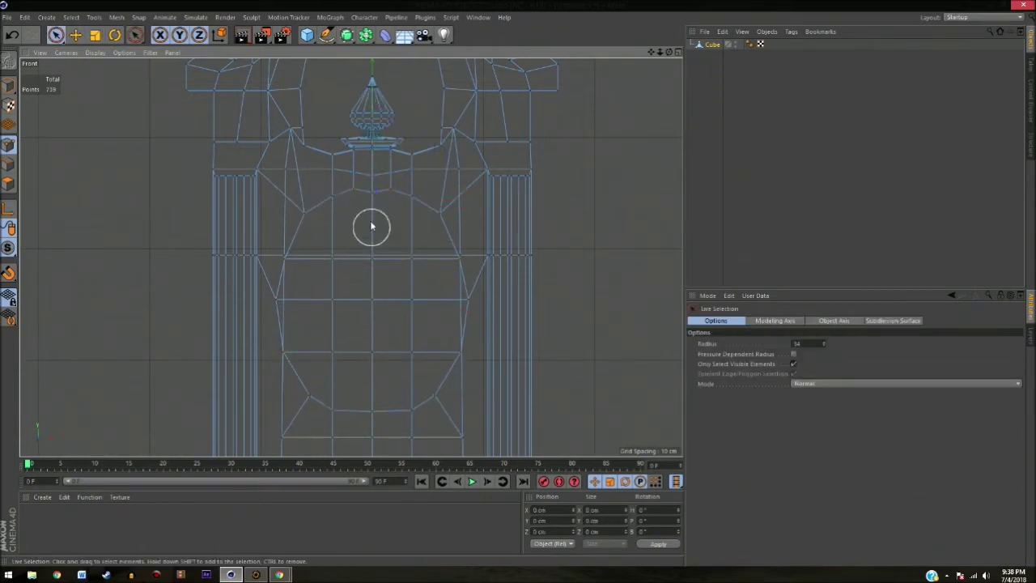
pyautogui.scroll(-3, 358, 229)
pyautogui.scroll(5, 506, 229)
pyautogui.middleClick(506, 229)
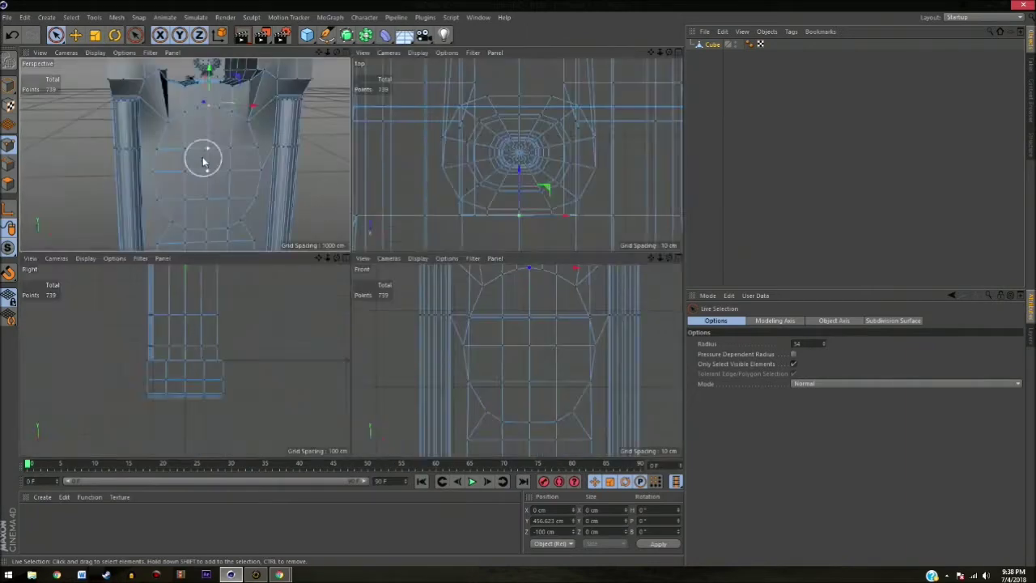
# Select the row of front-panel points and scale it wider, checking from an angle.
pyautogui.middleClick(203, 157)
pyautogui.click(457, 244)
pyautogui.press('t')
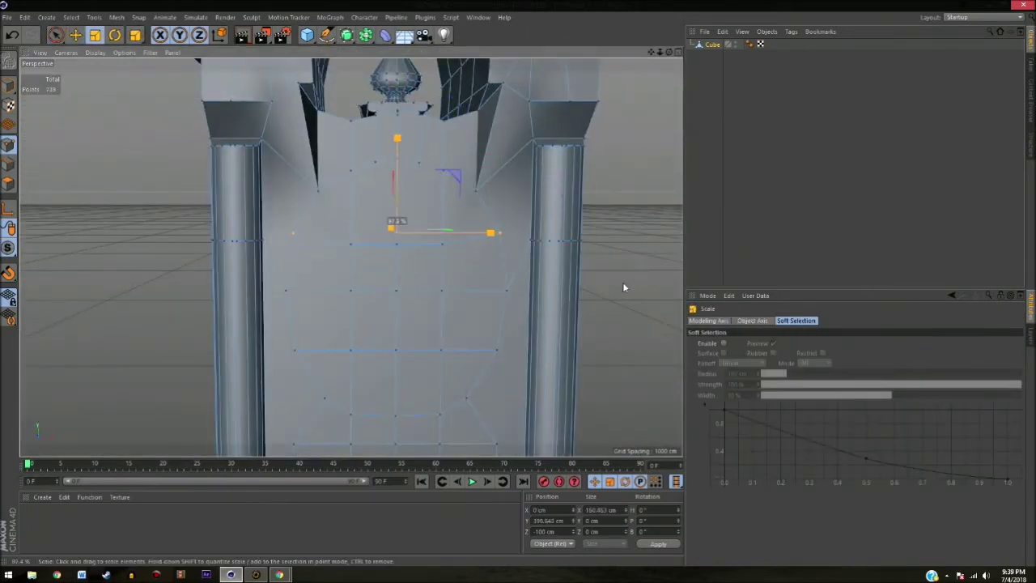
pyautogui.scroll(3, 413, 301)
pyautogui.moveTo(375, 213)
pyautogui.keyDown('alt'); pyautogui.mouseDown()
pyautogui.moveTo(284, 160)
pyautogui.moveTo(393, 189)
pyautogui.mouseUp(); pyautogui.keyUp('alt')
pyautogui.scroll(-5, 393, 190)
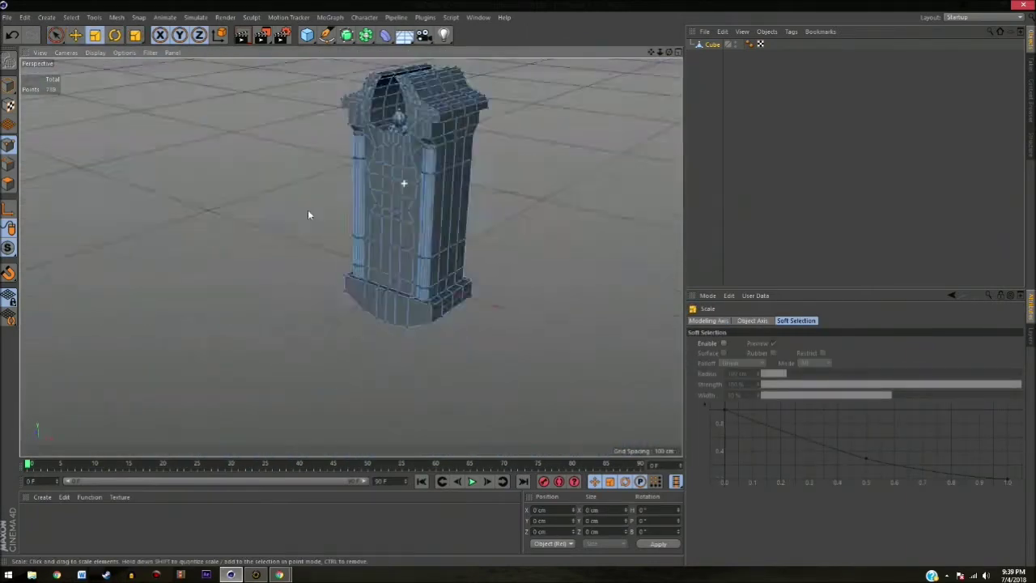
pyautogui.scroll(5, 382, 165)
pyautogui.scroll(-2, 382, 165)
# Use Line Cut to cut a vertical edge up through the front panel.
pyautogui.rightClick(348, 207)
pyautogui.click(381, 312)
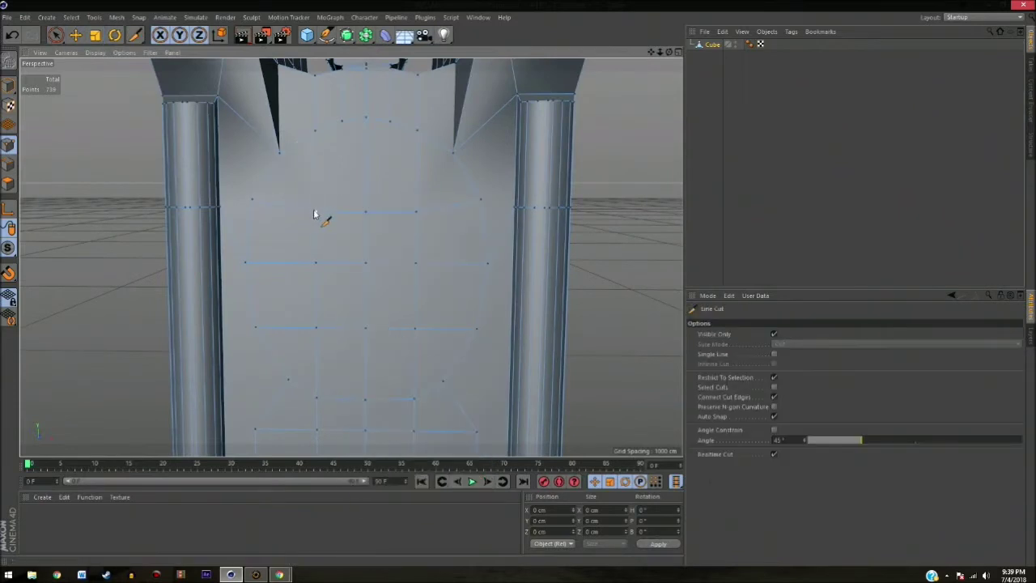
pyautogui.keyDown('alt'); pyautogui.moveTo(454, 155); pyautogui.dragTo(464, 286, button='middle'); pyautogui.keyUp('alt')
pyautogui.press('9')
pyautogui.press('k')
pyautogui.press('k')
pyautogui.click(247, 352)
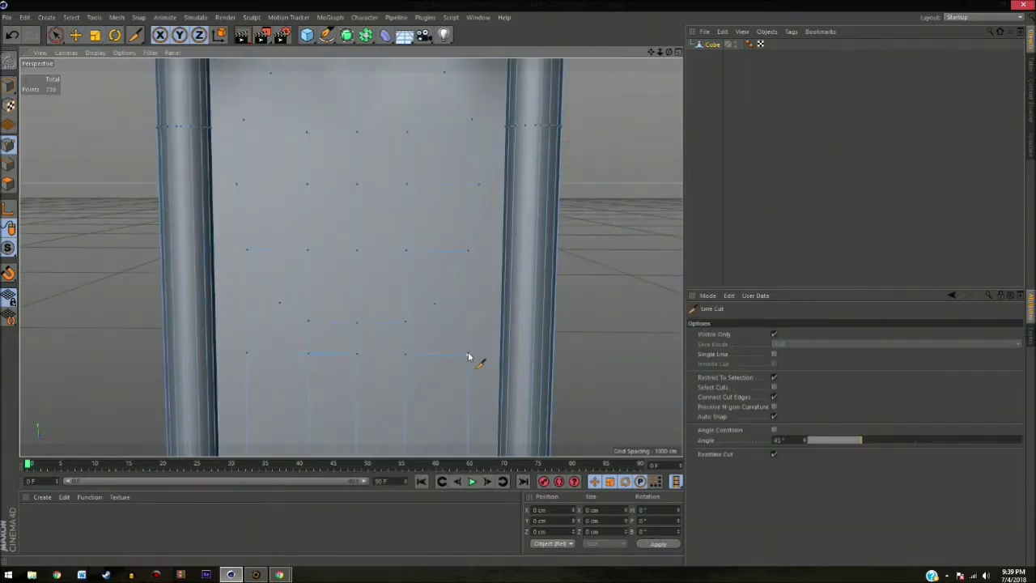
pyautogui.press('9')
# Continue cutting vertical edges across the panel up toward the pillar tops.
pyautogui.keyDown('alt'); pyautogui.moveTo(518, 405); pyautogui.dragTo(492, 173, button='middle'); pyautogui.keyUp('alt')
pyautogui.press('k')
pyautogui.press('k')
pyautogui.press('9')
pyautogui.press('k')
pyautogui.press('k')
pyautogui.press('9')
pyautogui.scroll(-3, 407, 208)
pyautogui.scroll(-3, 380, 272)
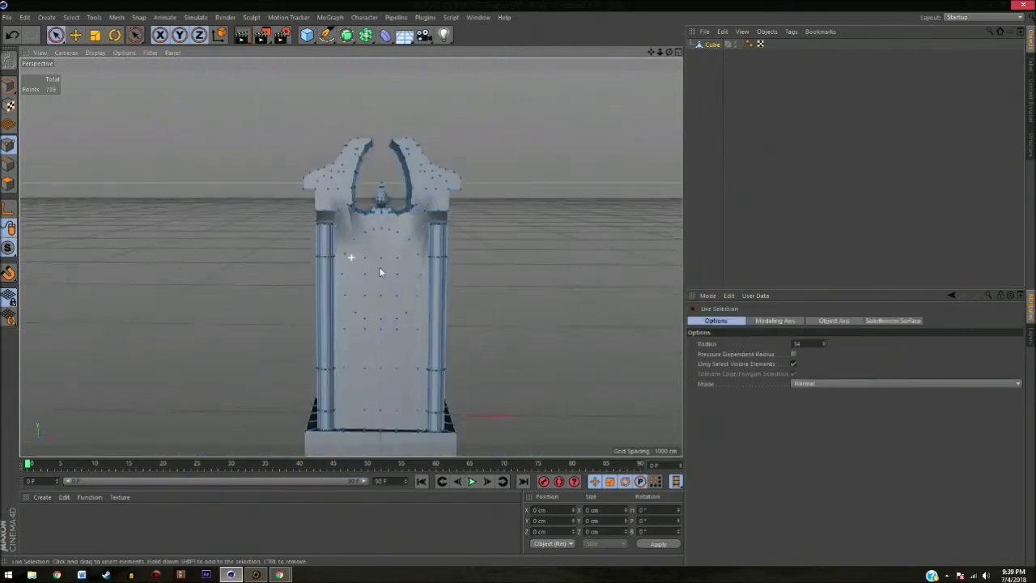
pyautogui.scroll(3, 379, 272)
pyautogui.scroll(3, 380, 272)
# Paint-select an oval patch of front-panel polygons and scale it.
pyautogui.click(8, 183)
pyautogui.moveTo(372, 211)
pyautogui.mouseDown()
pyautogui.moveTo(439, 324)
pyautogui.moveTo(371, 268)
pyautogui.mouseUp()
pyautogui.scroll(1, 371, 268)
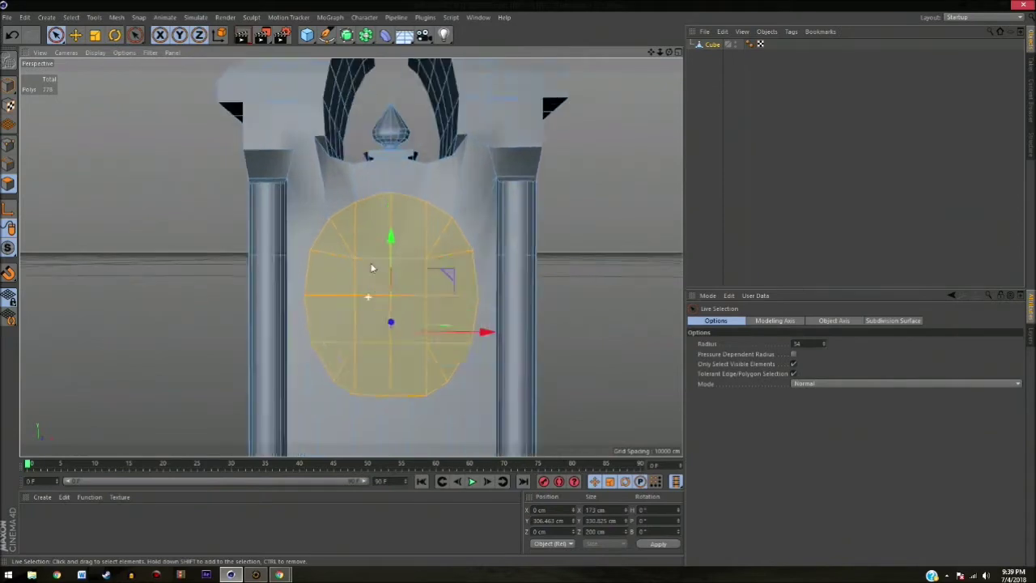
pyautogui.press('F4')
pyautogui.press('F5')
pyautogui.middleClick(301, 260)
pyautogui.moveTo(300, 260)
pyautogui.keyDown('alt'); pyautogui.mouseDown()
pyautogui.moveTo(176, 329)
pyautogui.moveTo(383, 181)
pyautogui.moveTo(578, 280)
pyautogui.mouseUp(); pyautogui.keyUp('alt')
pyautogui.click(578, 280)
pyautogui.moveTo(405, 161); pyautogui.dragTo(312, 187)
pyautogui.scroll(3, 356, 243)
pyautogui.press('t')
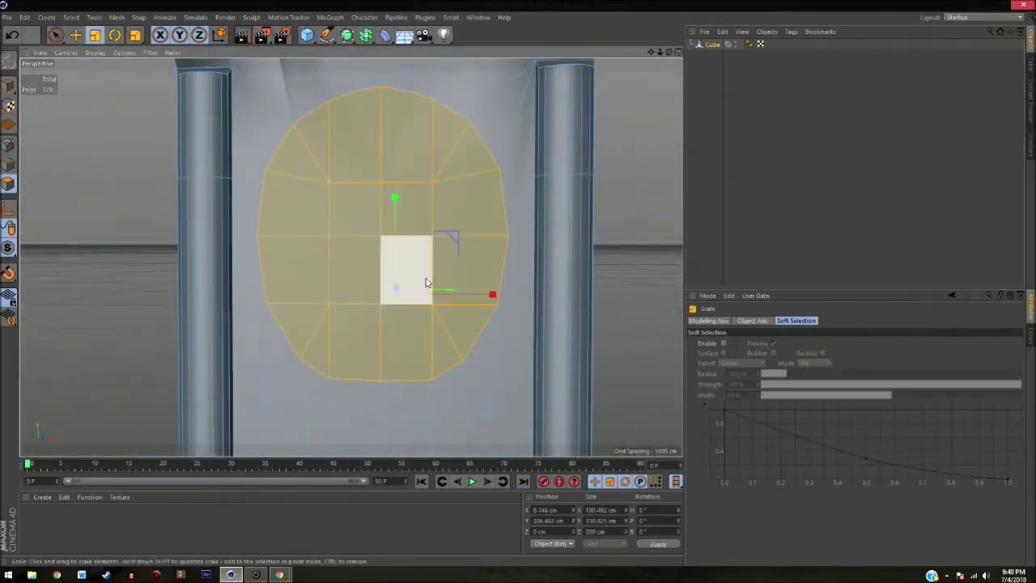
pyautogui.moveTo(654, 249)
pyautogui.keyDown('alt'); pyautogui.mouseDown()
pyautogui.moveTo(319, 167)
pyautogui.moveTo(414, 196)
pyautogui.mouseUp(); pyautogui.keyUp('alt')
# Apply Extrude Inner to the oval patch, leaving a narrow border around a smaller oval.
pyautogui.rightClick(324, 222)
pyautogui.click(360, 292)
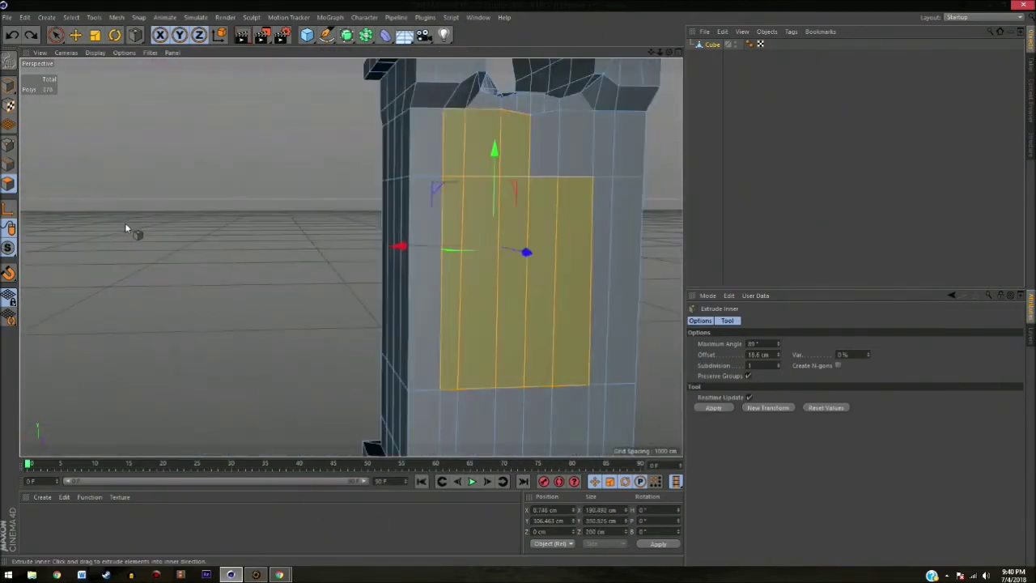
pyautogui.hotkey('ctrl', 'y')
pyautogui.hotkey('ctrl', 'y')
pyautogui.hotkey('ctrl', 'y')
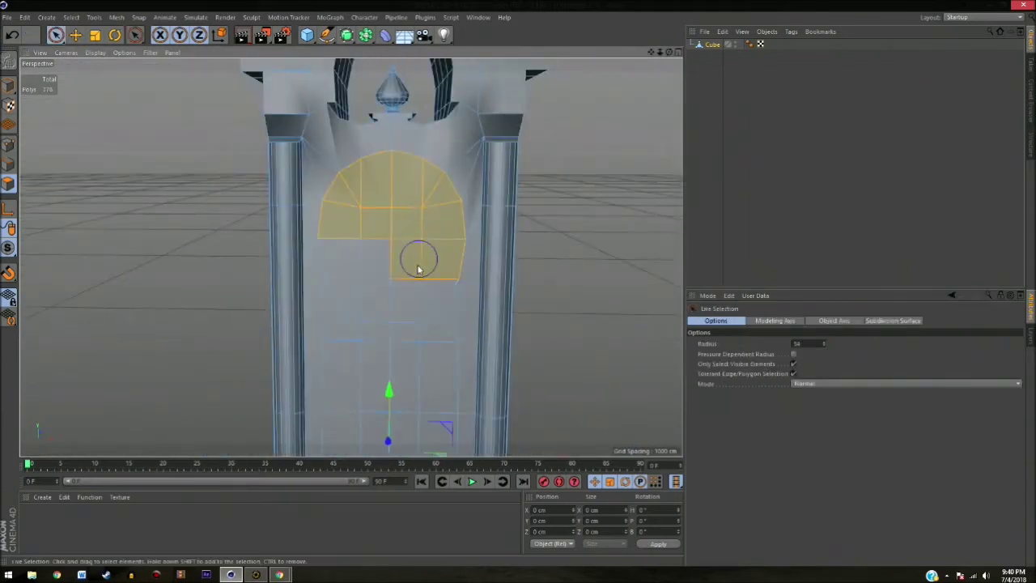
pyautogui.scroll(3, 456, 256)
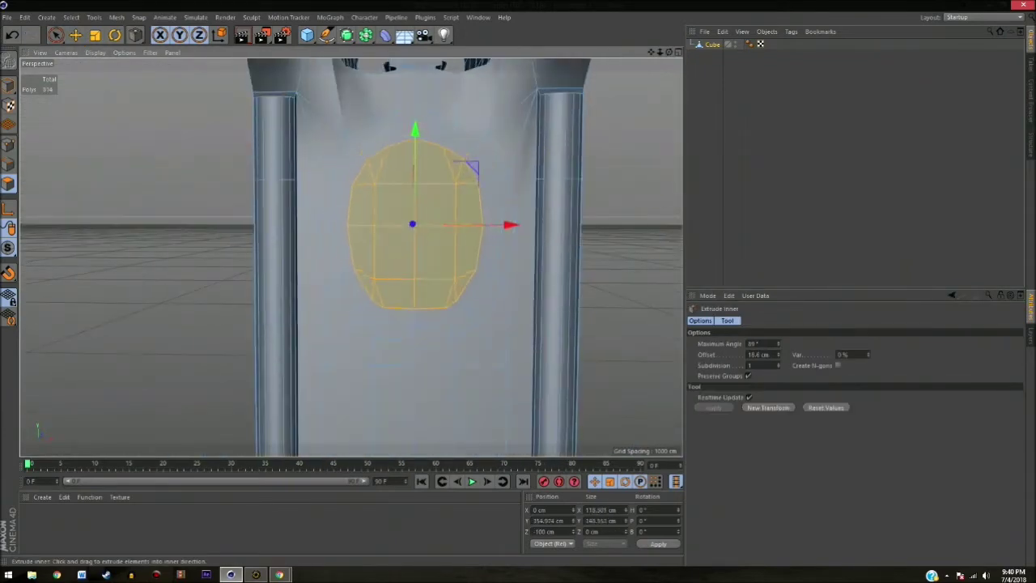
pyautogui.hotkey('ctrl', 'z')
pyautogui.hotkey('ctrl', 'z')
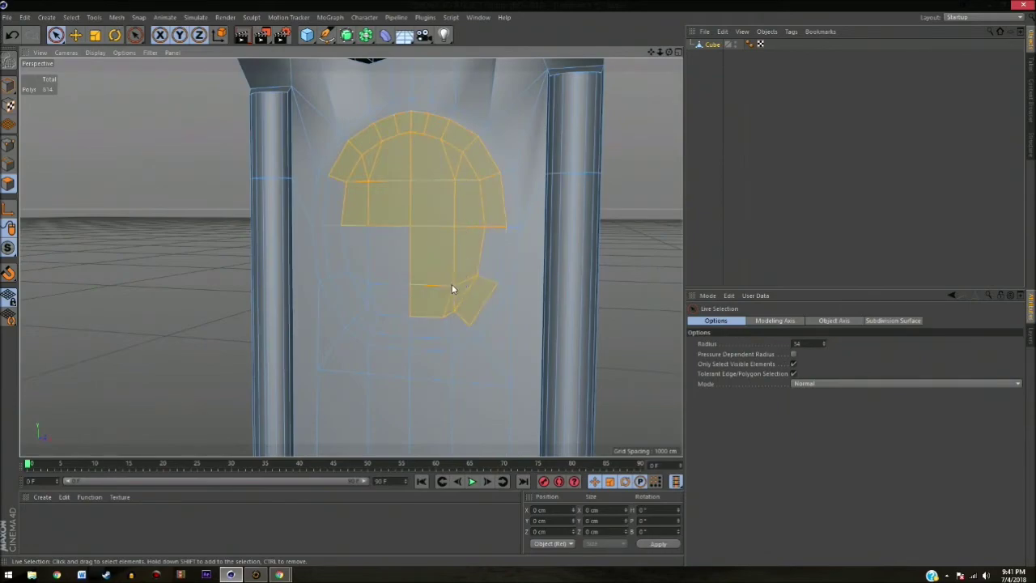
pyautogui.hotkey('ctrl', 'z')
pyautogui.hotkey('ctrl', 'z')
pyautogui.hotkey('ctrl', 'z')
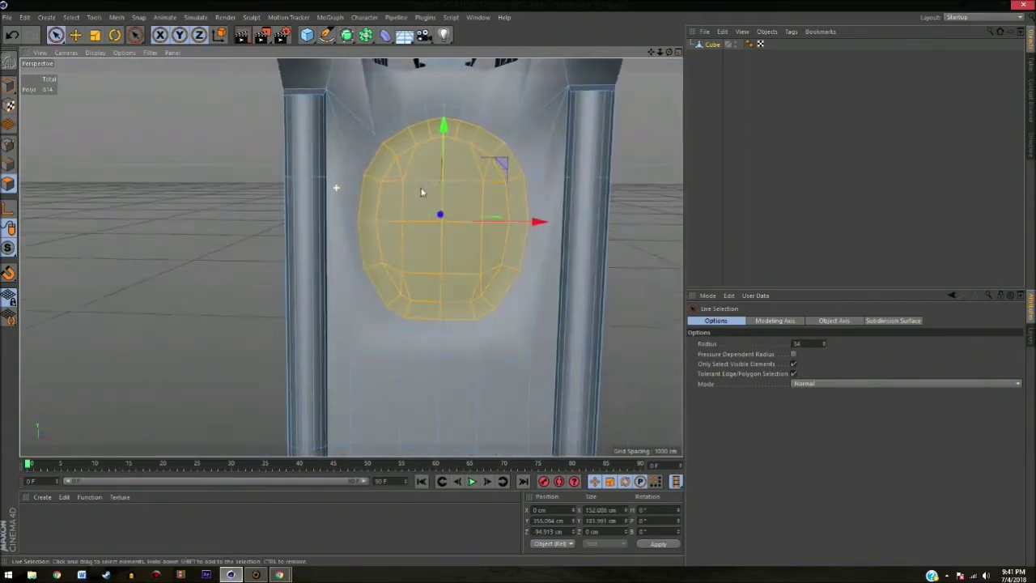
pyautogui.hotkey('ctrl', 'z')
pyautogui.hotkey('ctrl', 'shift', 'z')
pyautogui.hotkey('ctrl', 'shift', 'z')
pyautogui.hotkey('ctrl', 'shift', 'z')
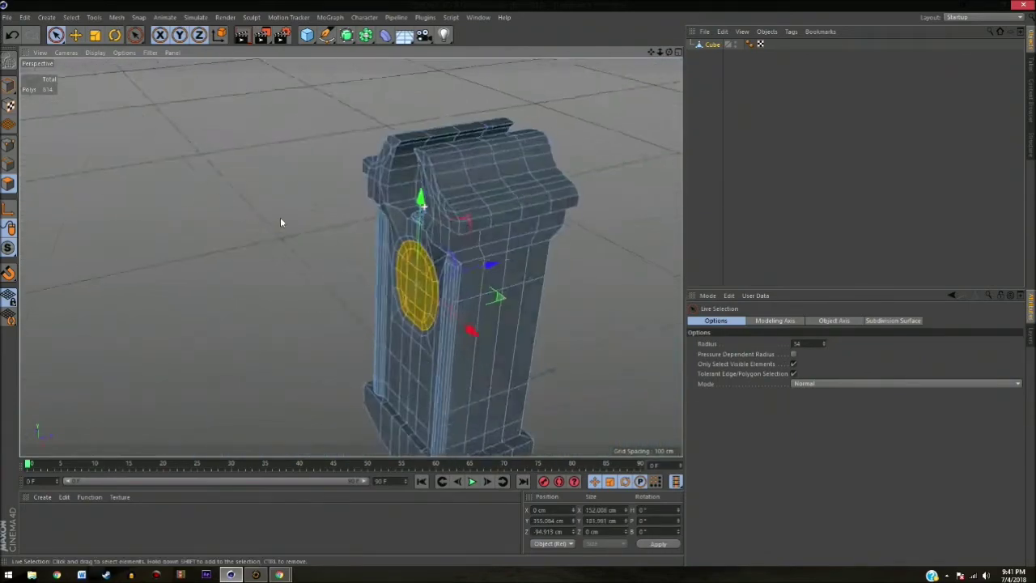
pyautogui.hotkey('ctrl', 'shift', 'z')
pyautogui.press('F5')
pyautogui.press('F3')
# In the Right view, scale the top block's points to about 47% and shift them about 40 cm.
pyautogui.press('i')
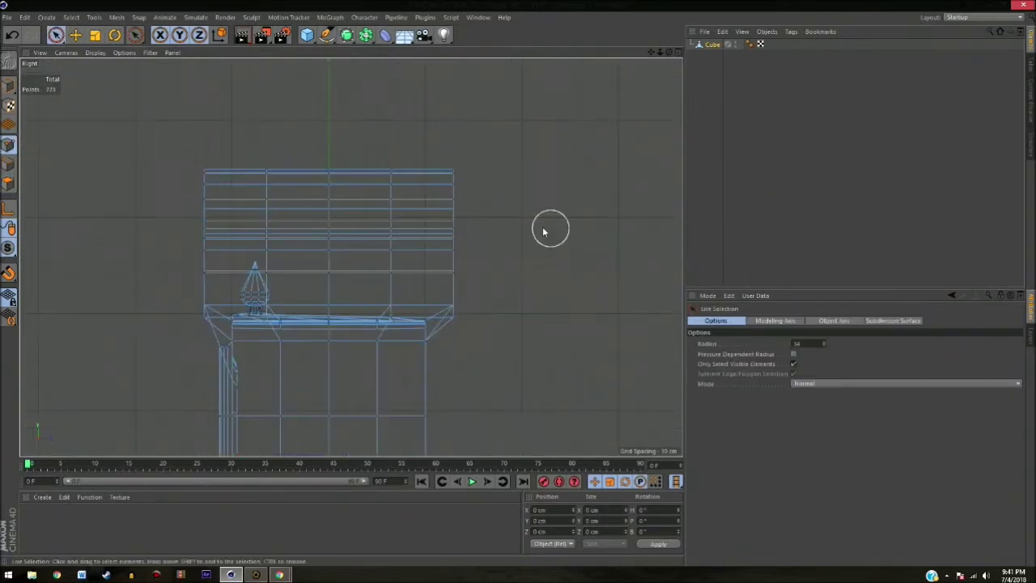
pyautogui.press('t')
pyautogui.moveTo(520, 226); pyautogui.dragTo(389, 245)
pyautogui.scroll(2, 389, 245)
pyautogui.press('9')
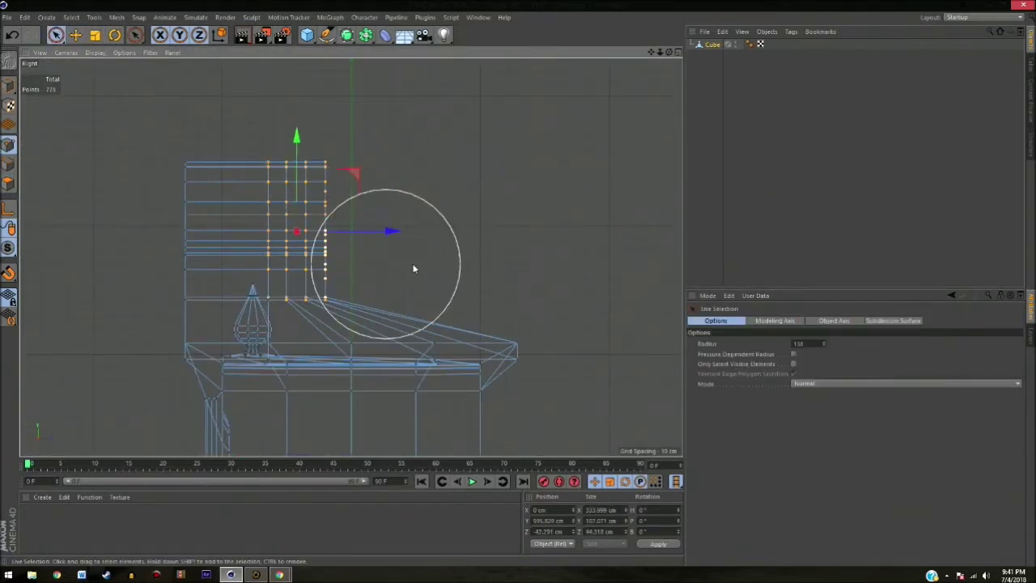
pyautogui.moveTo(391, 233); pyautogui.dragTo(340, 235)
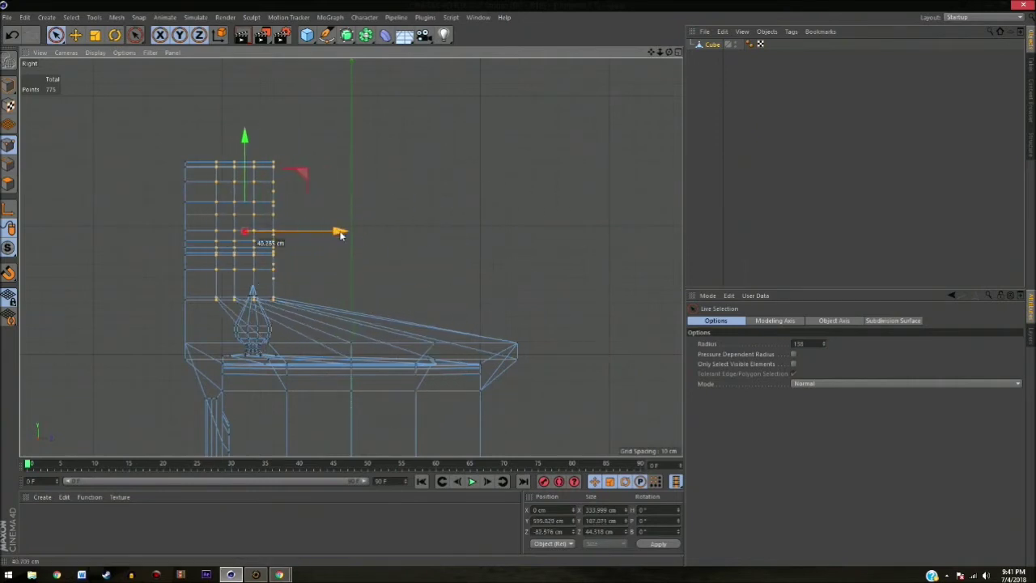
pyautogui.keyDown('alt'); pyautogui.moveTo(268, 301); pyautogui.dragTo(294, 253, button='middle'); pyautogui.keyUp('alt')
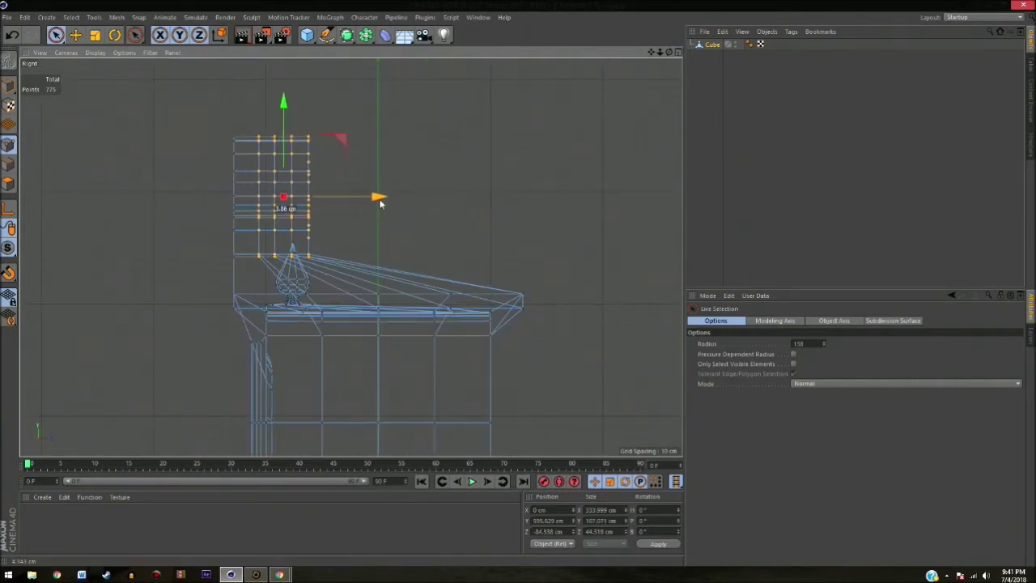
pyautogui.scroll(3, 419, 310)
# Move the bottom row of points about 11.6 cm to slope the top ledge, then inspect it.
pyautogui.press('e')
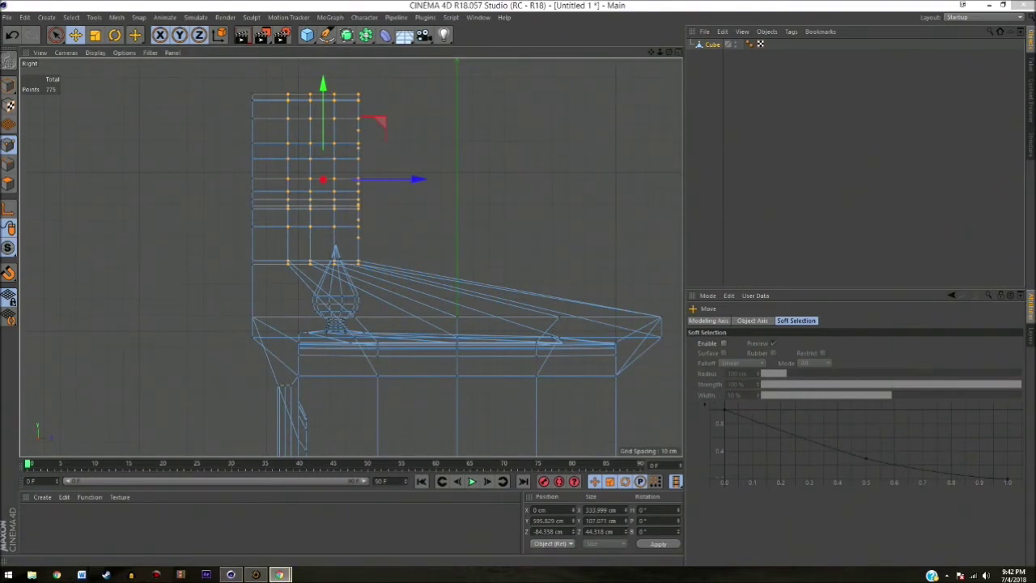
pyautogui.scroll(3, 296, 231)
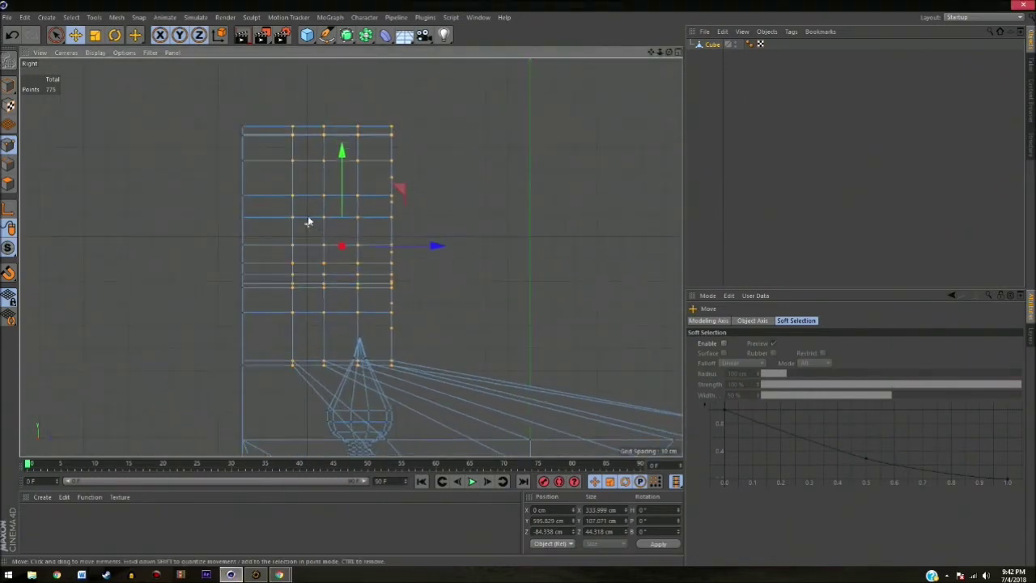
pyautogui.press('space')
pyautogui.scroll(-2, 440, 278)
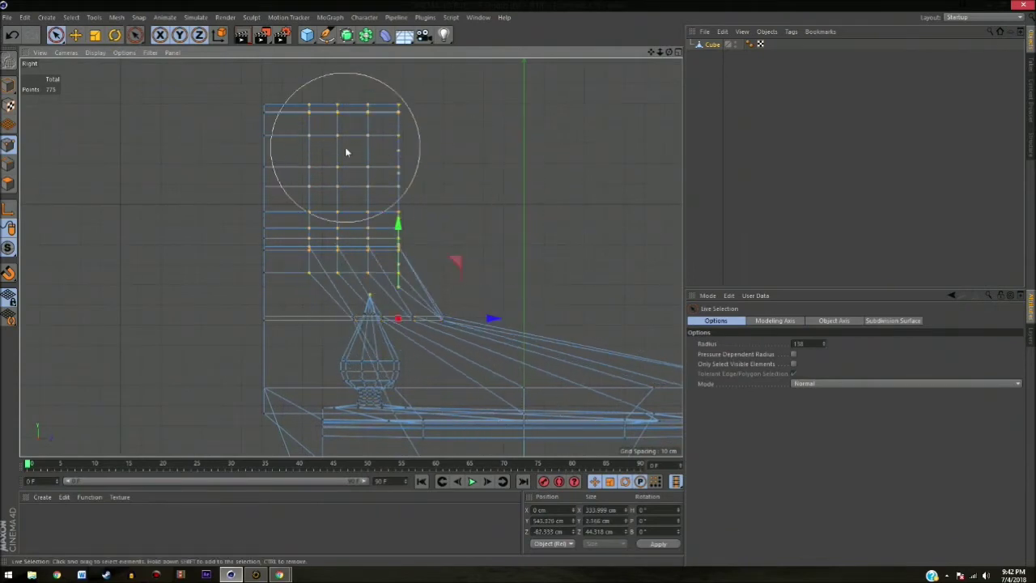
pyautogui.scroll(-3, 534, 332)
pyautogui.scroll(4, 377, 224)
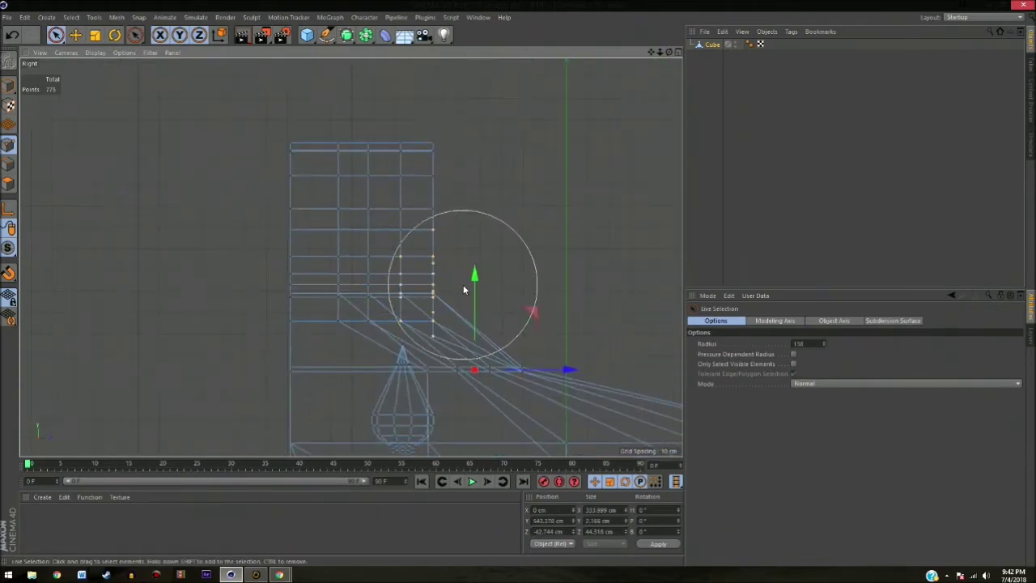
pyautogui.hotkey('ctrl', 'z')
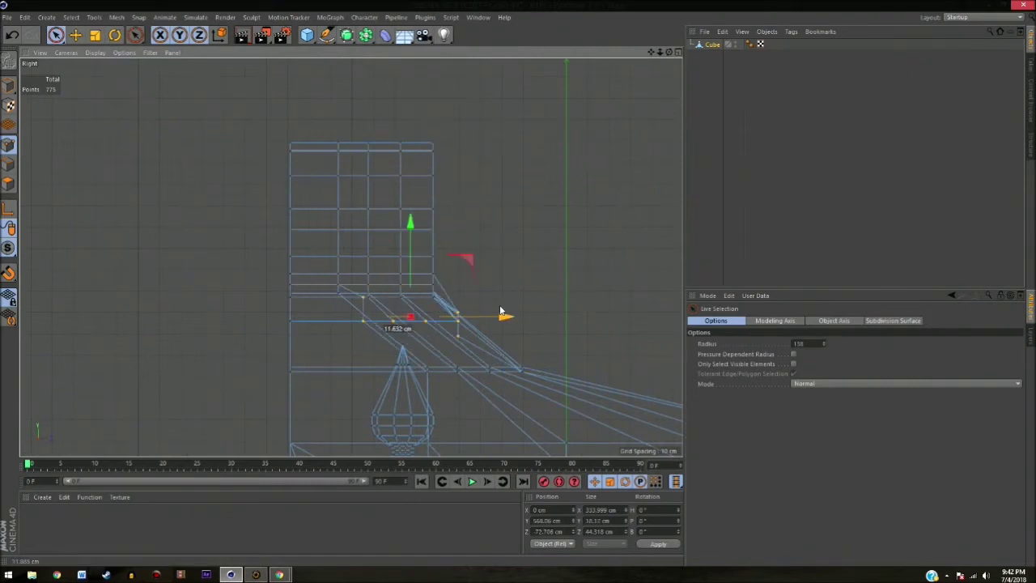
pyautogui.press('F1')
pyautogui.moveTo(454, 248)
pyautogui.keyDown('alt'); pyautogui.mouseDown()
pyautogui.moveTo(315, 167)
pyautogui.moveTo(579, 169)
pyautogui.mouseUp(); pyautogui.keyUp('alt')
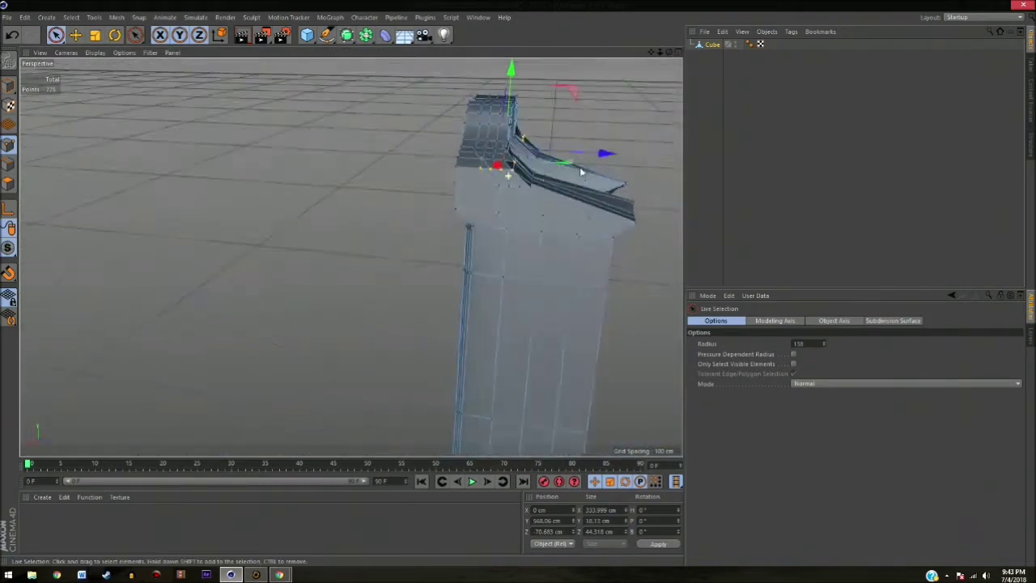
pyautogui.press('F3')
pyautogui.scroll(-2, 612, 169)
pyautogui.scroll(-3, 542, 274)
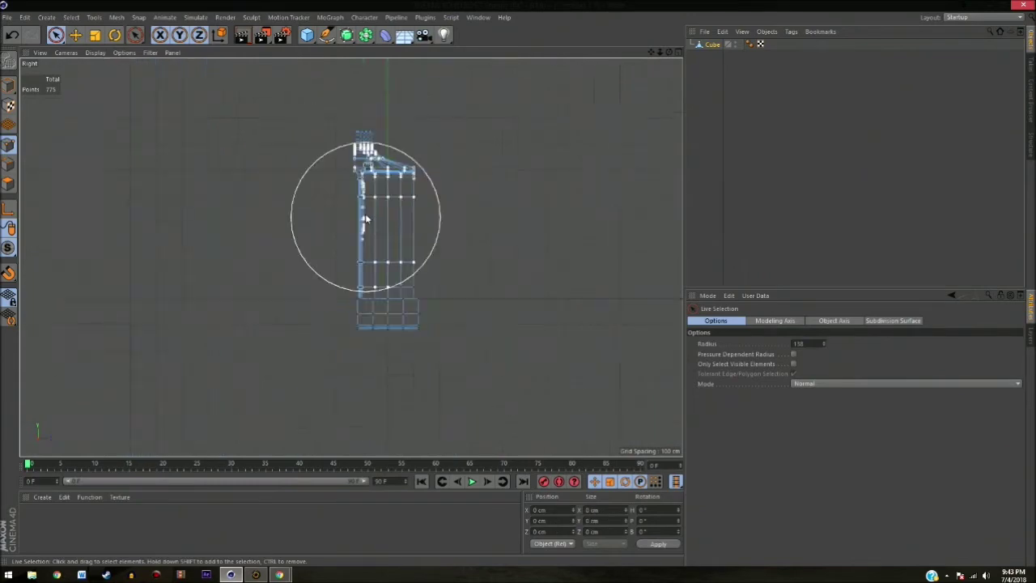
# In the Front view, select polygons on the monument's lower body.
pyautogui.press('F5')
pyautogui.press('F1')
pyautogui.keyDown('alt'); pyautogui.moveTo(348, 287); pyautogui.dragTo(382, 301); pyautogui.keyUp('alt')
pyautogui.scroll(2, 382, 301)
pyautogui.press('F5')
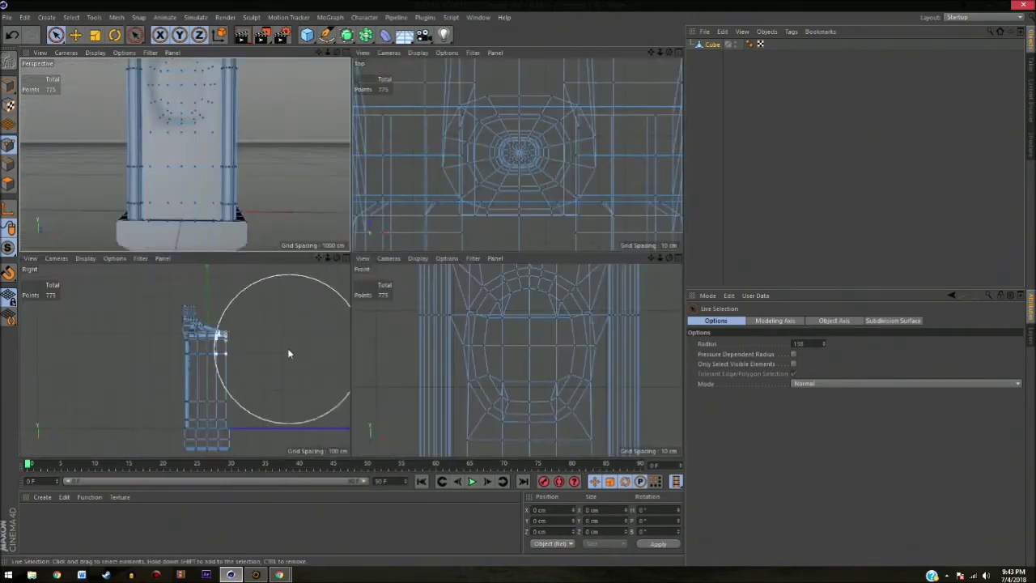
pyautogui.press('F4')
pyautogui.press('Return')
pyautogui.scroll(1, 376, 230)
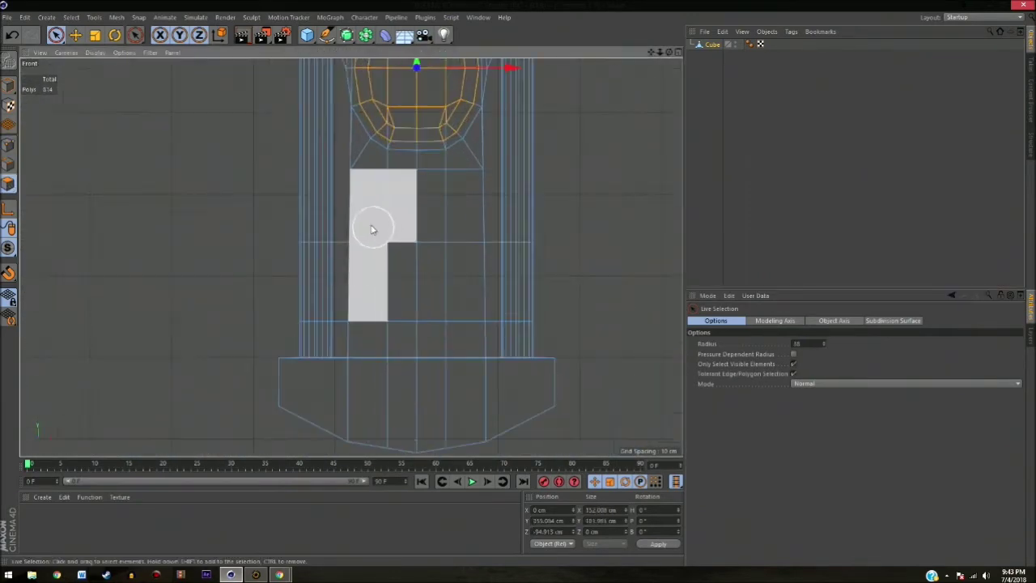
pyautogui.moveTo(370, 227); pyautogui.dragTo(405, 323)
pyautogui.moveTo(405, 324)
pyautogui.keyDown('alt'); pyautogui.mouseDown(button='middle')
pyautogui.moveTo(396, 341)
pyautogui.moveTo(393, 240)
pyautogui.mouseUp(button='middle'); pyautogui.keyUp('alt')
pyautogui.scroll(2, 393, 240)
# Push the selected lower-body polygons back about 12.4 cm.
pyautogui.press('Return')
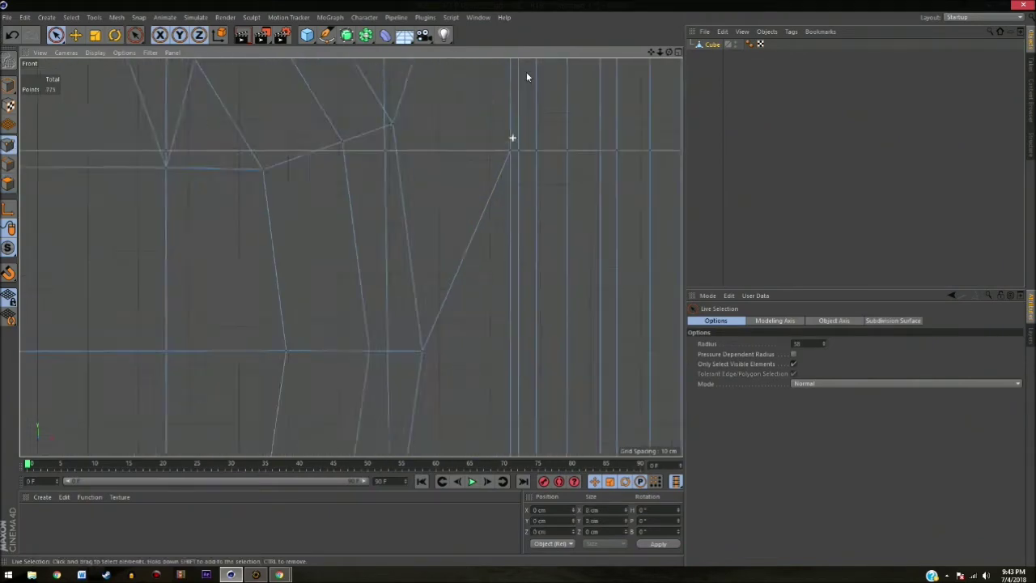
pyautogui.scroll(3, 396, 233)
pyautogui.scroll(-5, 389, 167)
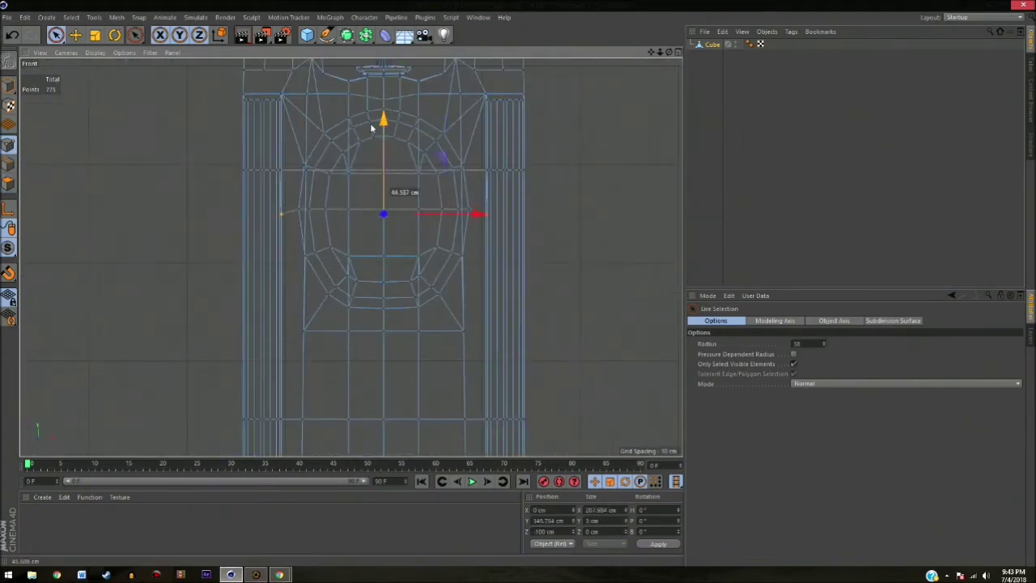
pyautogui.press('F1')
pyautogui.moveTo(224, 192)
pyautogui.mouseDown()
pyautogui.moveTo(407, 267)
pyautogui.moveTo(367, 168)
pyautogui.mouseUp()
pyautogui.press('t')
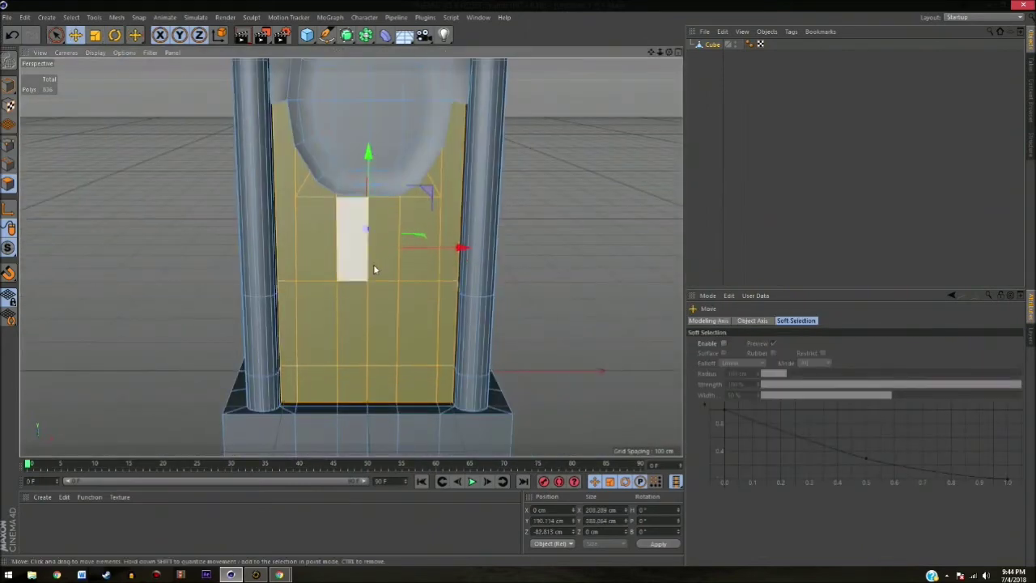
pyautogui.keyDown('alt'); pyautogui.moveTo(374, 266); pyautogui.dragTo(215, 173); pyautogui.keyUp('alt')
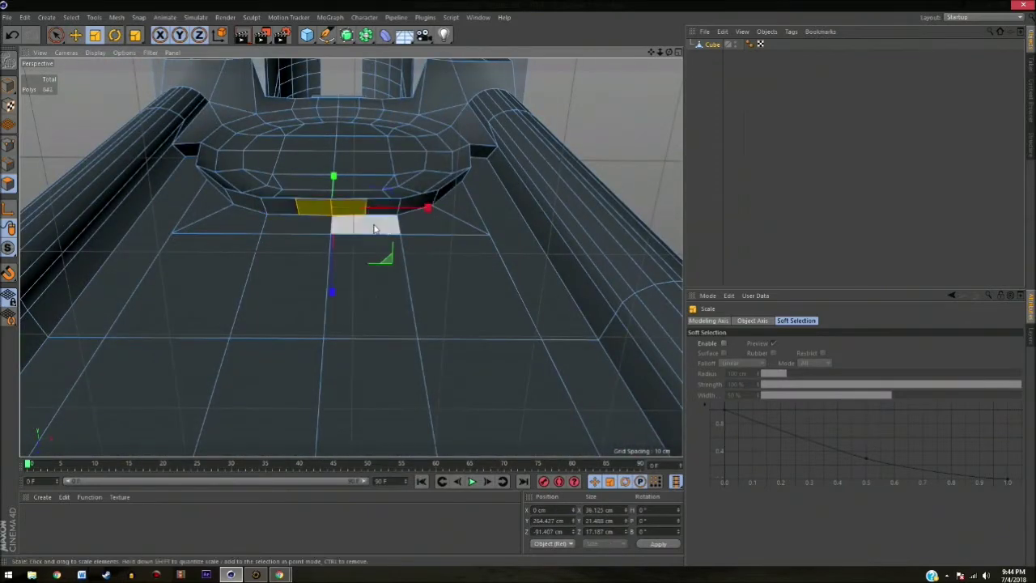
pyautogui.moveTo(375, 229)
pyautogui.keyDown('alt'); pyautogui.mouseDown()
pyautogui.moveTo(354, 234)
pyautogui.moveTo(348, 185)
pyautogui.mouseUp(); pyautogui.keyUp('alt')
# Select a polygon on the lower front panel and narrow it to about 34 cm wide.
pyautogui.click(380, 259)
pyautogui.press('t')
pyautogui.moveTo(438, 270); pyautogui.dragTo(401, 270)
pyautogui.moveTo(401, 270)
pyautogui.keyDown('alt'); pyautogui.mouseDown()
pyautogui.moveTo(195, 227)
pyautogui.moveTo(138, 277)
pyautogui.mouseUp(); pyautogui.keyUp('alt')
pyautogui.moveTo(425, 171)
pyautogui.keyDown('alt'); pyautogui.mouseDown()
pyautogui.moveTo(331, 170)
pyautogui.moveTo(370, 157)
pyautogui.moveTo(416, 178)
pyautogui.moveTo(433, 203)
pyautogui.moveTo(432, 145)
pyautogui.moveTo(381, 197)
pyautogui.mouseUp(); pyautogui.keyUp('alt')
pyautogui.scroll(5, 382, 196)
pyautogui.moveTo(394, 157)
pyautogui.keyDown('alt'); pyautogui.mouseDown()
pyautogui.moveTo(504, 181)
pyautogui.moveTo(529, 224)
pyautogui.moveTo(487, 188)
pyautogui.moveTo(482, 228)
pyautogui.moveTo(468, 190)
pyautogui.moveTo(428, 224)
pyautogui.moveTo(485, 219)
pyautogui.moveTo(462, 181)
pyautogui.moveTo(509, 350)
pyautogui.moveTo(416, 280)
pyautogui.moveTo(493, 285)
pyautogui.moveTo(495, 296)
pyautogui.moveTo(362, 218)
pyautogui.mouseUp(); pyautogui.keyUp('alt')
# Move the narrow strip down about 46 cm and select its two bottom points.
pyautogui.press('t')
pyautogui.press('e')
pyautogui.moveTo(378, 101); pyautogui.dragTo(376, 152)
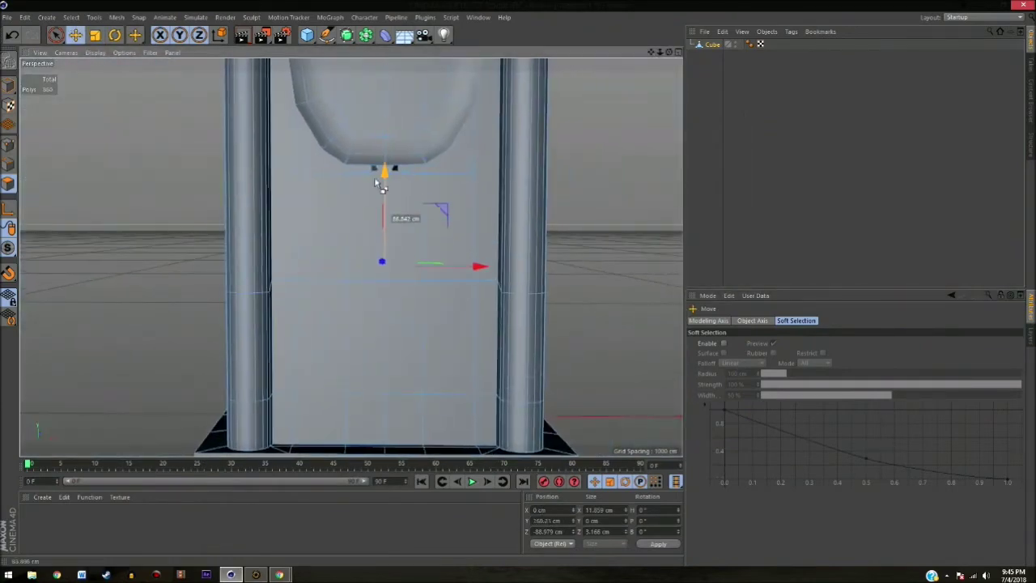
pyautogui.moveTo(306, 242)
pyautogui.keyDown('alt'); pyautogui.mouseDown()
pyautogui.moveTo(381, 248)
pyautogui.moveTo(504, 185)
pyautogui.moveTo(392, 97)
pyautogui.mouseUp(); pyautogui.keyUp('alt')
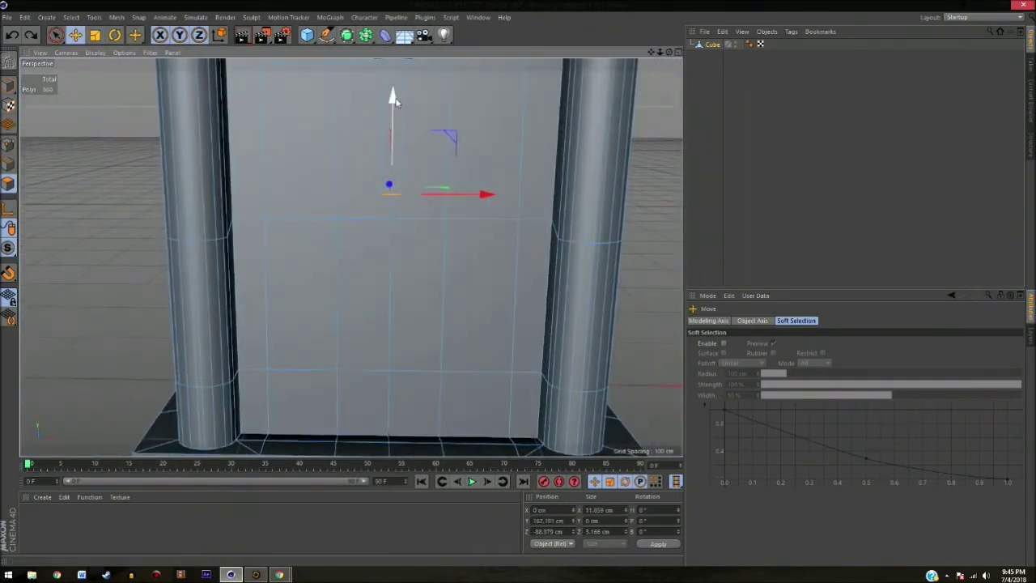
pyautogui.moveTo(372, 251)
pyautogui.keyDown('alt'); pyautogui.mouseDown()
pyautogui.moveTo(386, 394)
pyautogui.moveTo(185, 331)
pyautogui.moveTo(353, 396)
pyautogui.mouseUp(); pyautogui.keyUp('alt')
pyautogui.press('9')
pyautogui.click(385, 393)
pyautogui.moveTo(439, 370)
pyautogui.keyDown('alt'); pyautogui.mouseDown()
pyautogui.moveTo(456, 266)
pyautogui.moveTo(351, 465)
pyautogui.moveTo(430, 162)
pyautogui.moveTo(339, 214)
pyautogui.mouseUp(); pyautogui.keyUp('alt')
# Add a sphere, make it editable, place it on the front panel and shrink it to about 110 cm.
pyautogui.moveTo(307, 35); pyautogui.dragTo(520, 68)
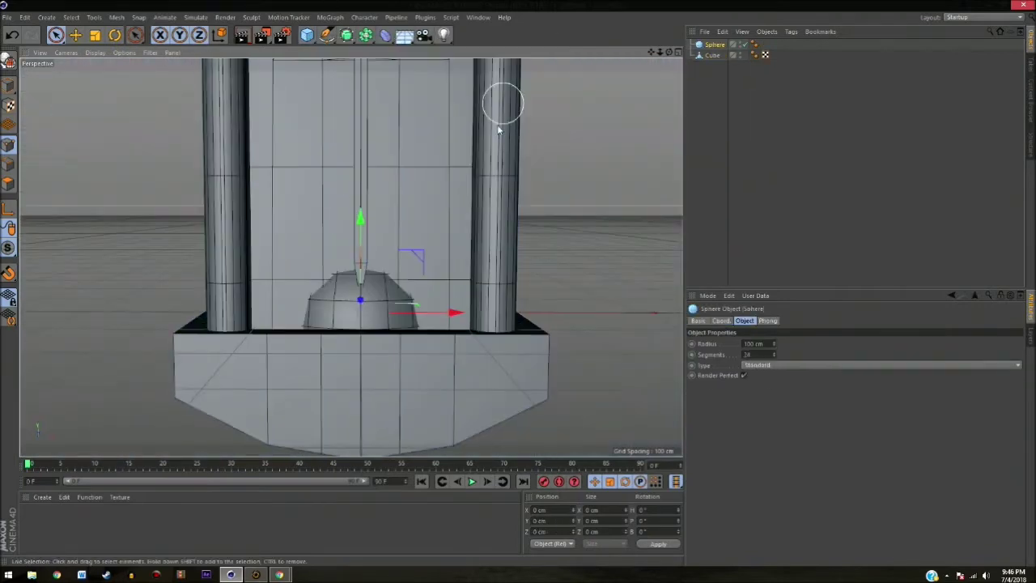
pyautogui.moveTo(353, 221)
pyautogui.keyDown('alt'); pyautogui.mouseDown()
pyautogui.moveTo(231, 234)
pyautogui.moveTo(209, 157)
pyautogui.moveTo(243, 240)
pyautogui.mouseUp(); pyautogui.keyUp('alt')
pyautogui.press('c')
pyautogui.press('e')
pyautogui.moveTo(229, 285)
pyautogui.keyDown('alt'); pyautogui.mouseDown()
pyautogui.moveTo(502, 257)
pyautogui.moveTo(555, 237)
pyautogui.moveTo(453, 359)
pyautogui.moveTo(492, 361)
pyautogui.moveTo(622, 220)
pyautogui.moveTo(467, 268)
pyautogui.moveTo(660, 278)
pyautogui.moveTo(514, 373)
pyautogui.mouseUp(); pyautogui.keyUp('alt')
pyautogui.press('t')
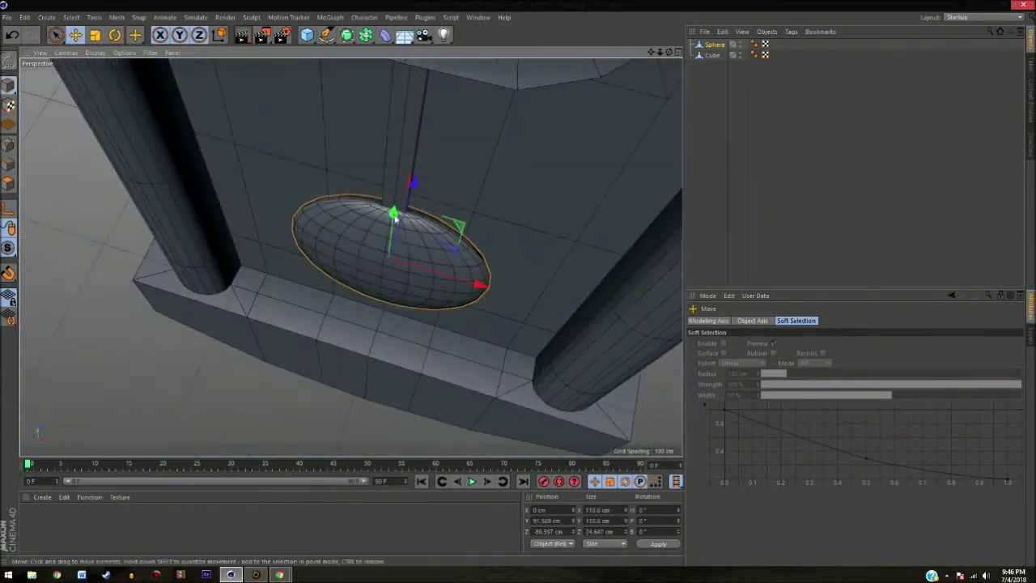
# Flatten the sphere's depth to about 7.68 cm so it becomes a disc-like pendulum bob.
pyautogui.moveTo(412, 198)
pyautogui.keyDown('alt'); pyautogui.mouseDown()
pyautogui.moveTo(247, 135)
pyautogui.moveTo(346, 342)
pyautogui.moveTo(325, 330)
pyautogui.mouseUp(); pyautogui.keyUp('alt')
pyautogui.press('t')
pyautogui.moveTo(433, 398)
pyautogui.mouseDown()
pyautogui.moveTo(416, 351)
pyautogui.moveTo(319, 266)
pyautogui.moveTo(412, 397)
pyautogui.moveTo(417, 299)
pyautogui.moveTo(460, 318)
pyautogui.mouseUp()
pyautogui.press('t')
pyautogui.scroll(5, 460, 318)
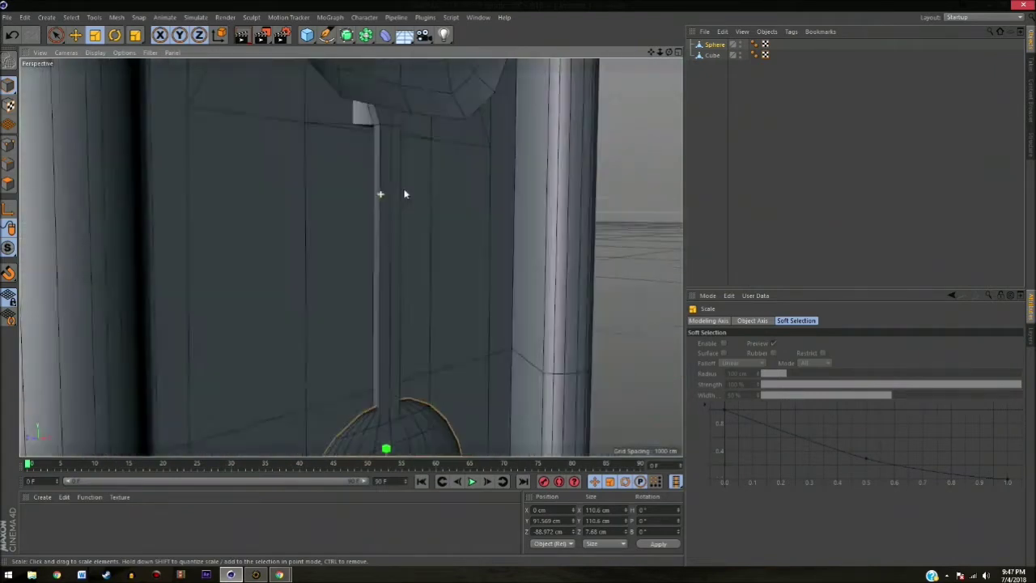
# Widen the Cube's thin rod strip sideways above the pendulum bob.
pyautogui.click(51, 188)
pyautogui.click(363, 254)
pyautogui.moveTo(51, 187)
pyautogui.keyDown('alt'); pyautogui.mouseDown()
pyautogui.moveTo(363, 254)
pyautogui.moveTo(394, 289)
pyautogui.mouseUp(); pyautogui.keyUp('alt')
pyautogui.click(394, 289)
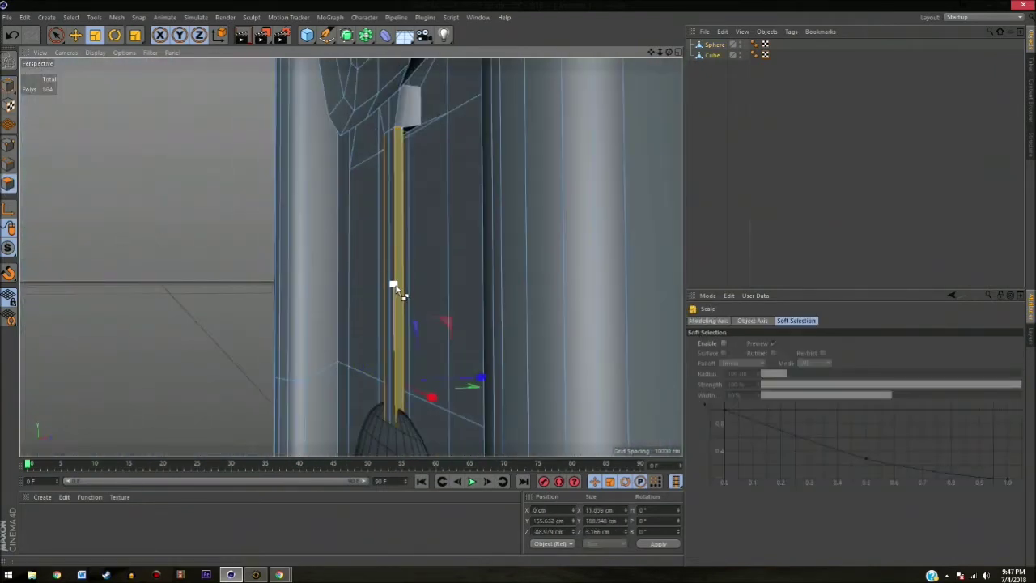
pyautogui.moveTo(386, 210)
pyautogui.keyDown('alt'); pyautogui.mouseDown()
pyautogui.moveTo(518, 240)
pyautogui.moveTo(271, 198)
pyautogui.mouseUp(); pyautogui.keyUp('alt')
pyautogui.press('t')
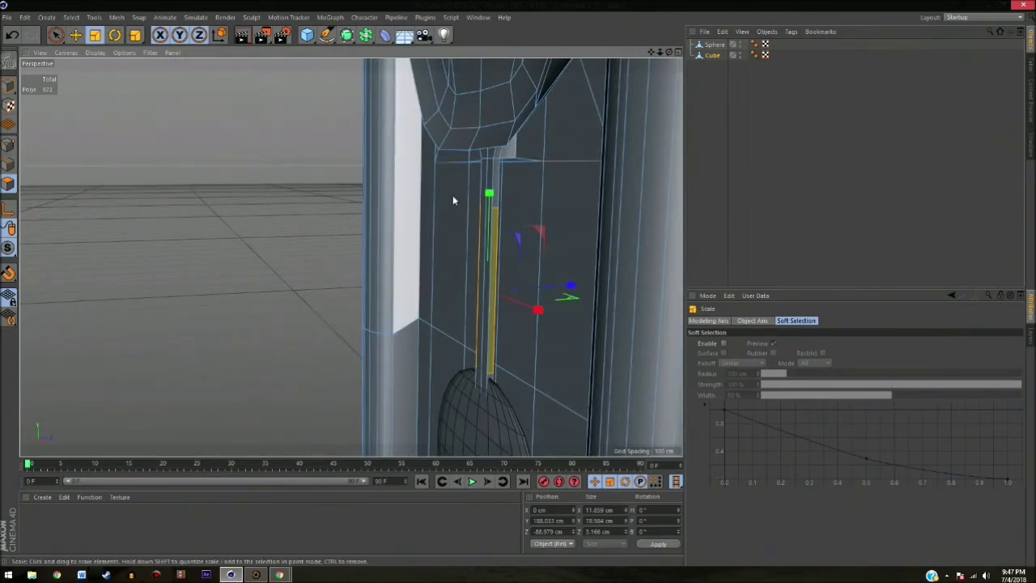
pyautogui.moveTo(457, 284)
pyautogui.keyDown('alt'); pyautogui.mouseDown()
pyautogui.moveTo(361, 299)
pyautogui.moveTo(669, 326)
pyautogui.mouseUp(); pyautogui.keyUp('alt')
pyautogui.press('t')
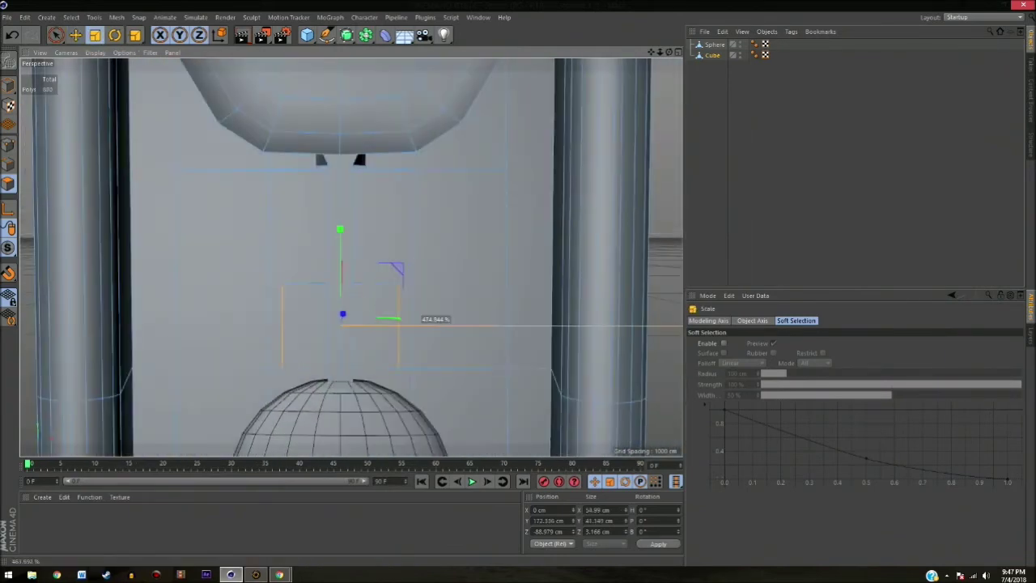
pyautogui.moveTo(521, 329)
pyautogui.keyDown('alt'); pyautogui.mouseDown()
pyautogui.moveTo(342, 297)
pyautogui.moveTo(377, 319)
pyautogui.moveTo(396, 138)
pyautogui.mouseUp(); pyautogui.keyUp('alt')
pyautogui.click(9, 85)
pyautogui.moveTo(440, 286)
pyautogui.keyDown('alt'); pyautogui.mouseDown()
pyautogui.moveTo(391, 231)
pyautogui.moveTo(71, 121)
pyautogui.mouseUp(); pyautogui.keyUp('alt')
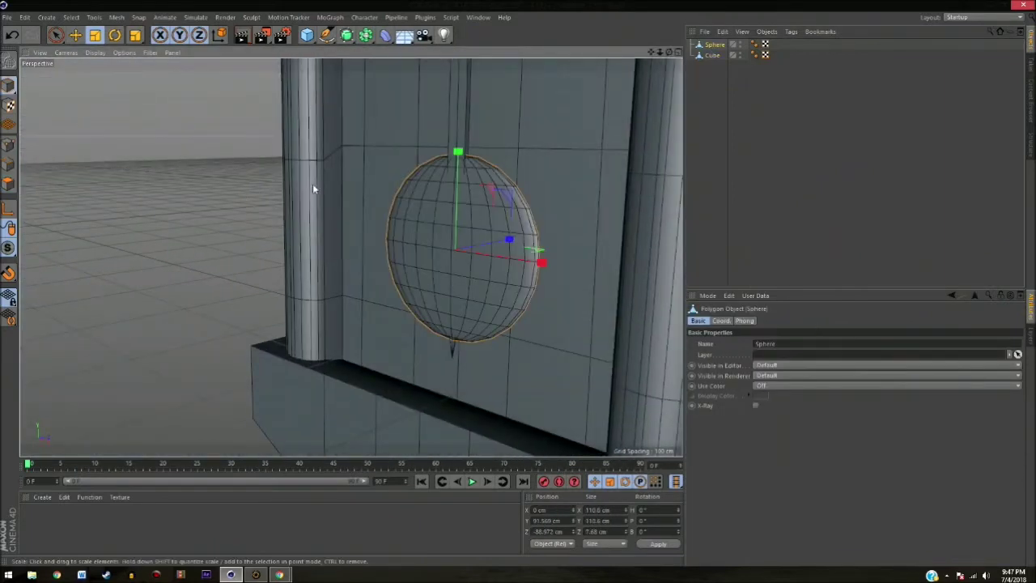
# Duplicate the sphere, shrink the copy to about half size and reposition it.
pyautogui.press('e')
pyautogui.moveTo(474, 243)
pyautogui.keyDown('ctrl'); pyautogui.mouseDown()
pyautogui.moveTo(174, 236)
pyautogui.moveTo(73, 314)
pyautogui.moveTo(242, 243)
pyautogui.moveTo(682, 228)
pyautogui.mouseUp(); pyautogui.keyUp('ctrl')
pyautogui.press('t')
pyautogui.moveTo(260, 206)
pyautogui.keyDown('alt'); pyautogui.mouseDown()
pyautogui.moveTo(102, 330)
pyautogui.moveTo(161, 252)
pyautogui.mouseUp(); pyautogui.keyUp('alt')
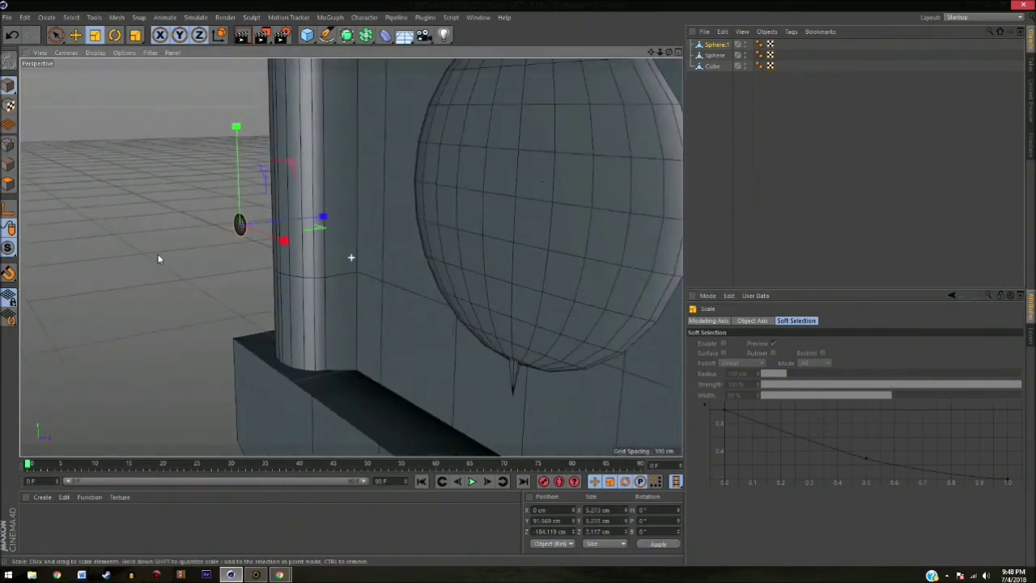
pyautogui.press('e')
pyautogui.moveTo(242, 226)
pyautogui.keyDown('alt'); pyautogui.mouseDown()
pyautogui.moveTo(538, 258)
pyautogui.moveTo(423, 308)
pyautogui.moveTo(521, 283)
pyautogui.mouseUp(); pyautogui.keyUp('alt')
# Turn the small sphere 90° onto its side and flatten it to about 2.8 cm thick.
pyautogui.press('r')
pyautogui.press('t')
pyautogui.moveTo(513, 235); pyautogui.dragTo(486, 243)
pyautogui.moveTo(486, 243)
pyautogui.keyDown('alt'); pyautogui.mouseDown()
pyautogui.moveTo(191, 324)
pyautogui.moveTo(350, 166)
pyautogui.moveTo(370, 300)
pyautogui.moveTo(393, 231)
pyautogui.moveTo(385, 206)
pyautogui.moveTo(392, 267)
pyautogui.moveTo(210, 310)
pyautogui.mouseUp(); pyautogui.keyUp('alt')
pyautogui.press('e')
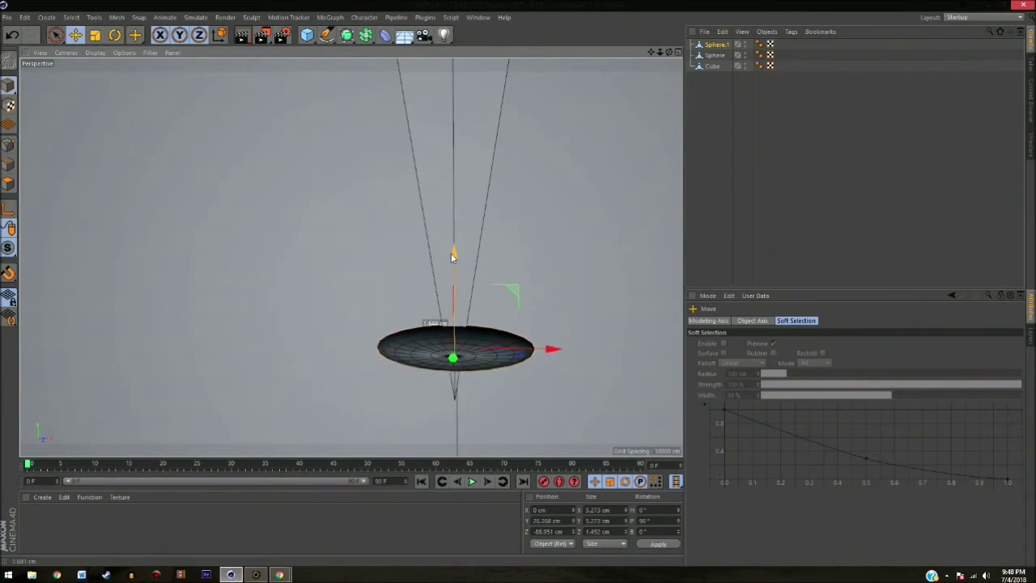
pyautogui.moveTo(451, 177)
pyautogui.keyDown('alt'); pyautogui.mouseDown()
pyautogui.moveTo(351, 256)
pyautogui.moveTo(242, 220)
pyautogui.moveTo(391, 120)
pyautogui.mouseUp(); pyautogui.keyUp('alt')
pyautogui.click(392, 120)
pyautogui.scroll(5, 391, 120)
# Select the polygons along both horn tops and melt them into single faces.
pyautogui.press('9')
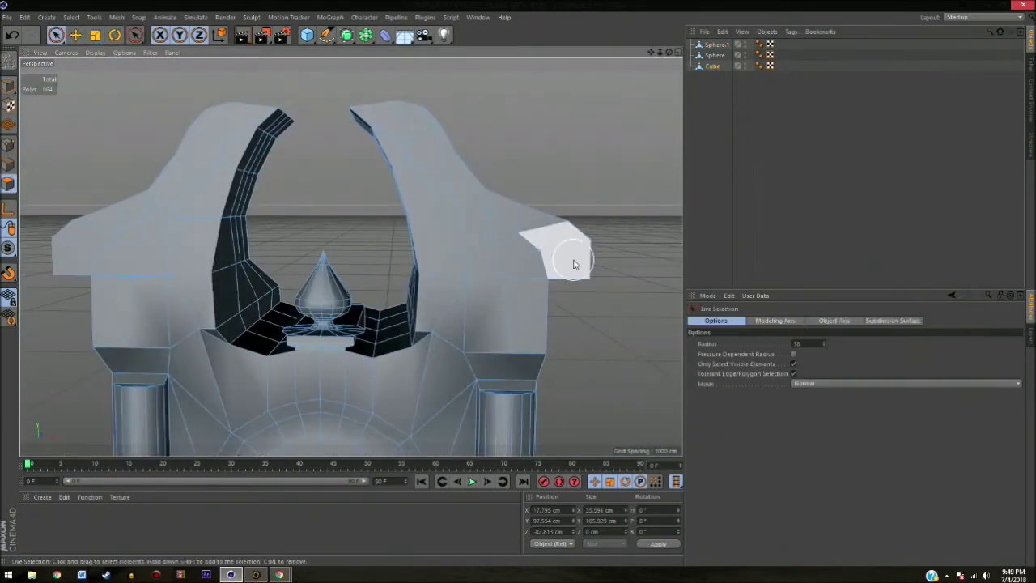
pyautogui.moveTo(142, 177)
pyautogui.keyDown('alt'); pyautogui.mouseDown()
pyautogui.moveTo(203, 208)
pyautogui.moveTo(347, 76)
pyautogui.mouseUp(); pyautogui.keyUp('alt')
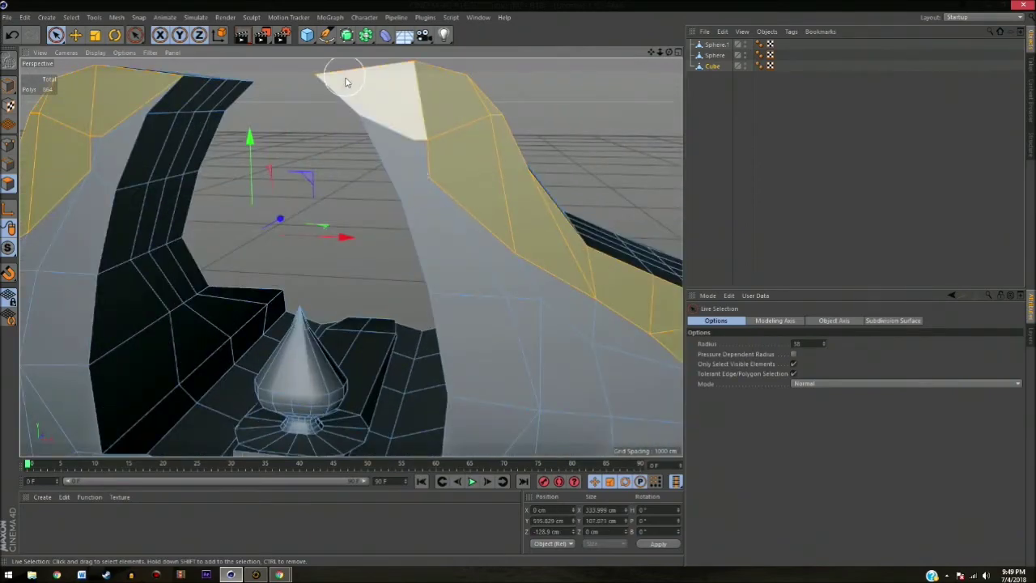
pyautogui.moveTo(543, 276)
pyautogui.keyDown('alt'); pyautogui.mouseDown()
pyautogui.moveTo(393, 129)
pyautogui.moveTo(393, 194)
pyautogui.mouseUp(); pyautogui.keyUp('alt')
pyautogui.rightClick(162, 111)
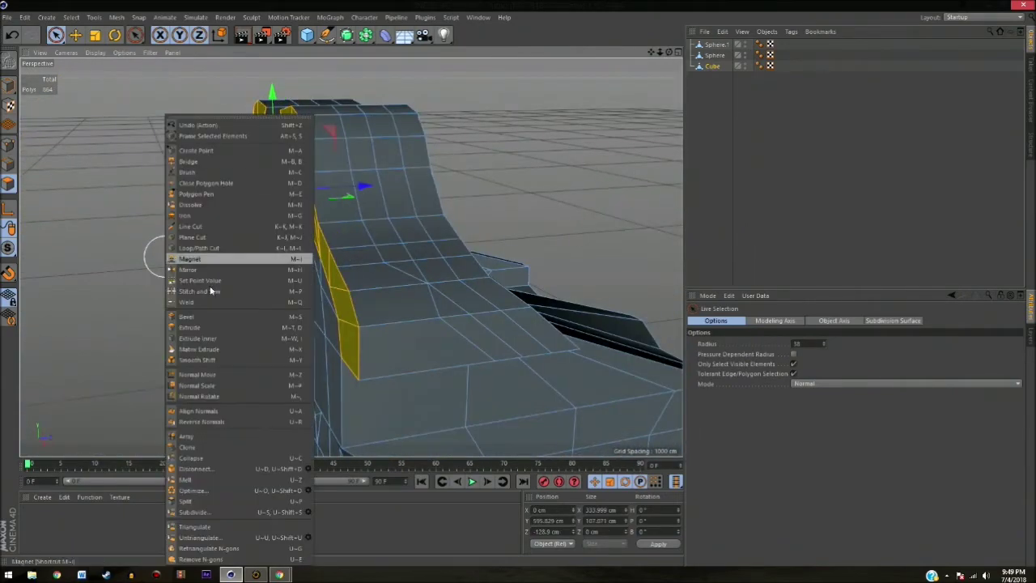
pyautogui.click(202, 316)
pyautogui.moveTo(418, 216)
pyautogui.keyDown('alt'); pyautogui.mouseDown()
pyautogui.moveTo(530, 171)
pyautogui.moveTo(255, 153)
pyautogui.moveTo(110, 200)
pyautogui.moveTo(508, 162)
pyautogui.moveTo(357, 128)
pyautogui.mouseUp(); pyautogui.keyUp('alt')
pyautogui.press('e')
pyautogui.keyDown('alt'); pyautogui.moveTo(356, 128); pyautogui.dragTo(433, 159, button='right'); pyautogui.keyUp('alt')
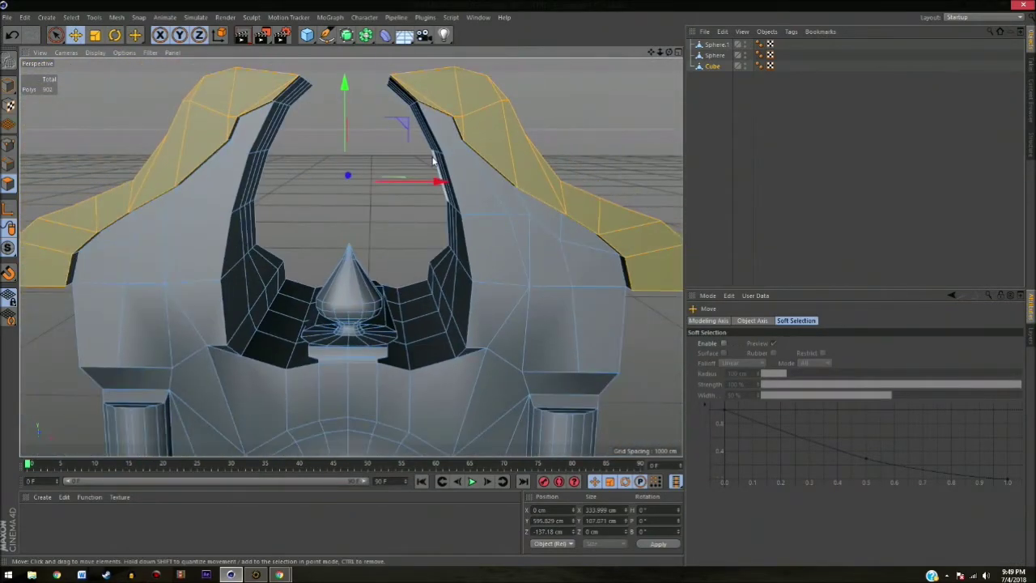
pyautogui.rightClick(547, 162)
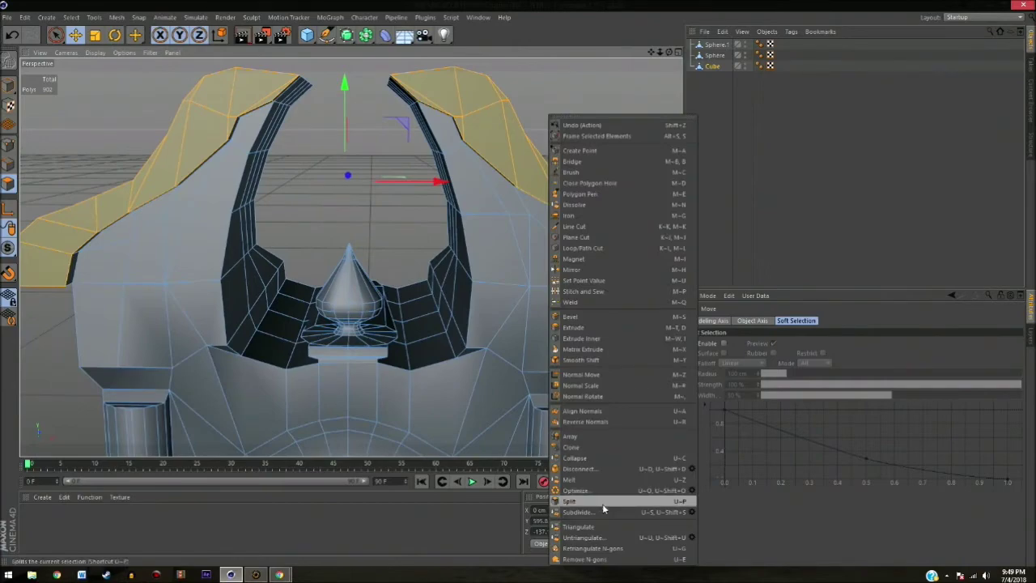
pyautogui.click(599, 487)
# Try a bevel on the horn-top faces, then undo it.
pyautogui.keyDown('alt'); pyautogui.moveTo(348, 202); pyautogui.dragTo(242, 188); pyautogui.keyUp('alt')
pyautogui.rightClick(242, 188)
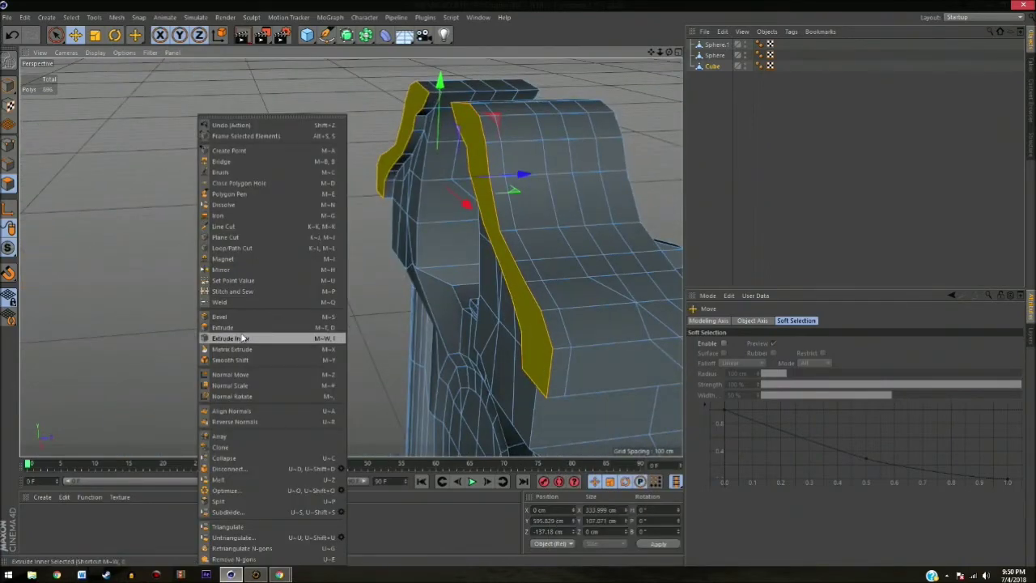
pyautogui.click(243, 317)
pyautogui.moveTo(348, 308)
pyautogui.mouseDown()
pyautogui.moveTo(378, 277)
pyautogui.moveTo(315, 114)
pyautogui.mouseUp()
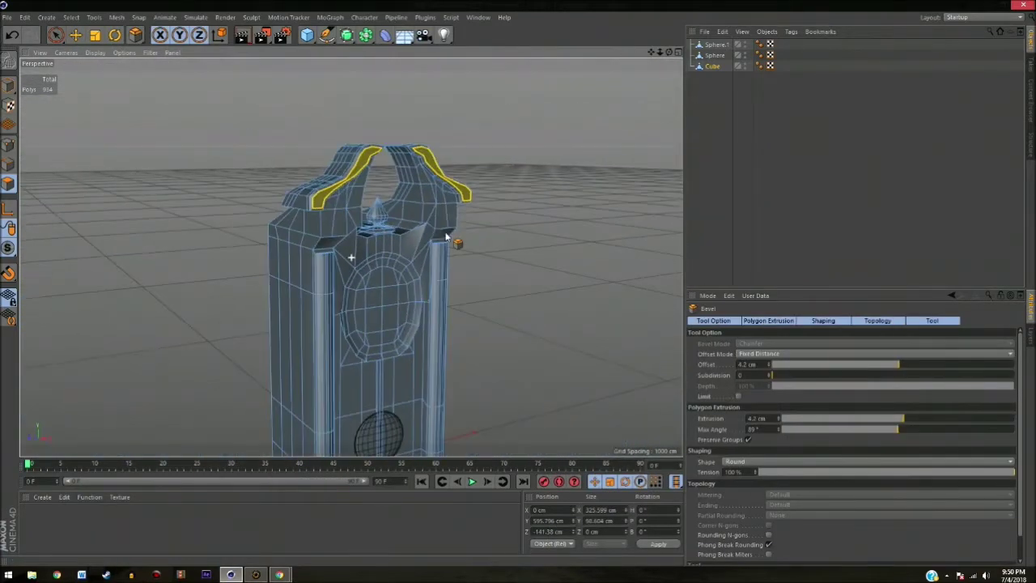
pyautogui.hotkey('ctrl', 'z')
pyautogui.press('space')
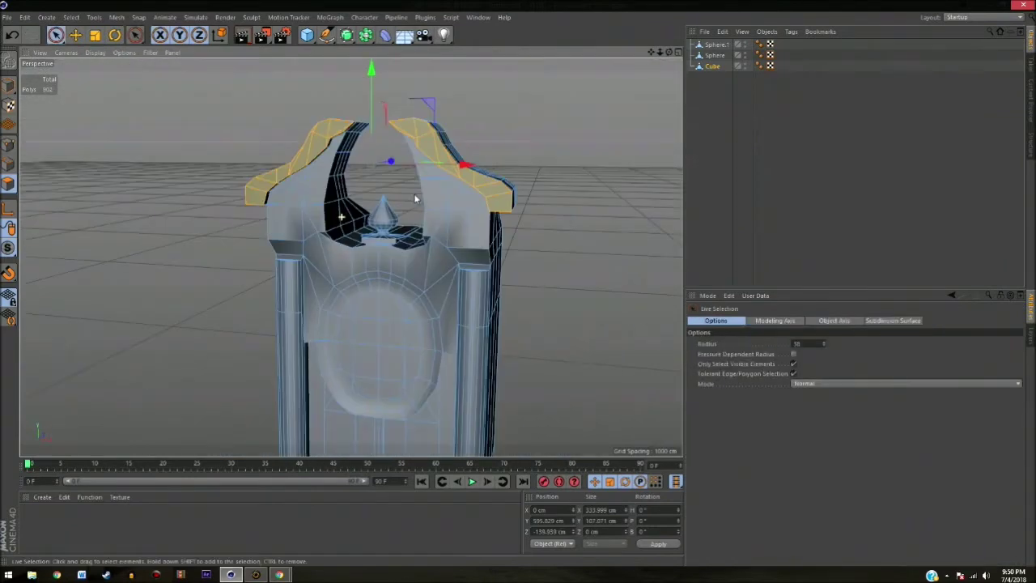
# Push the horn-top faces slightly back in depth along Z.
pyautogui.moveTo(315, 113)
pyautogui.keyDown('alt'); pyautogui.mouseDown()
pyautogui.moveTo(441, 122)
pyautogui.moveTo(520, 231)
pyautogui.mouseUp(); pyautogui.keyUp('alt')
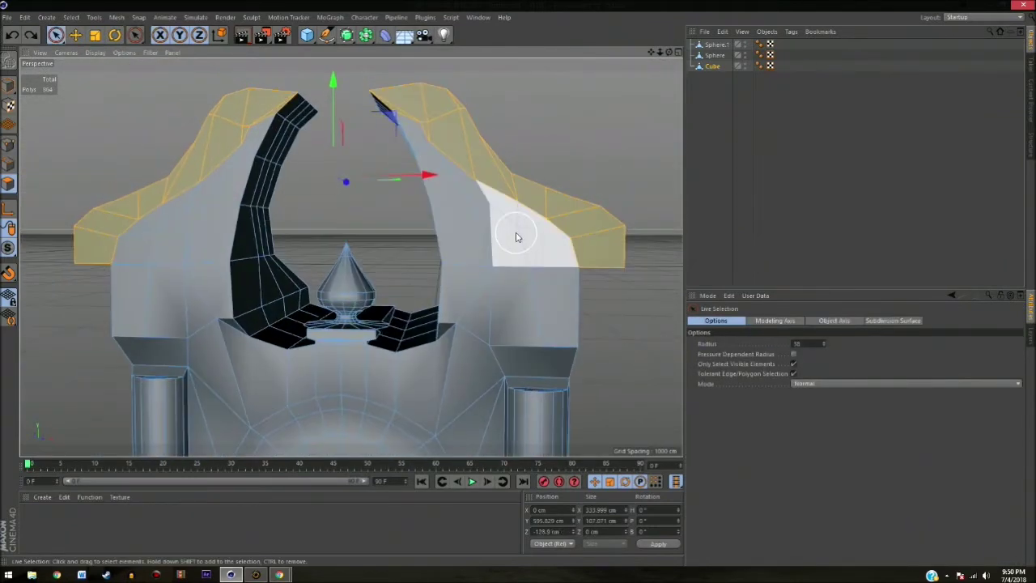
pyautogui.moveTo(238, 143)
pyautogui.keyDown('alt'); pyautogui.mouseDown()
pyautogui.moveTo(240, 261)
pyautogui.moveTo(456, 169)
pyautogui.moveTo(439, 173)
pyautogui.moveTo(448, 196)
pyautogui.mouseUp(); pyautogui.keyUp('alt')
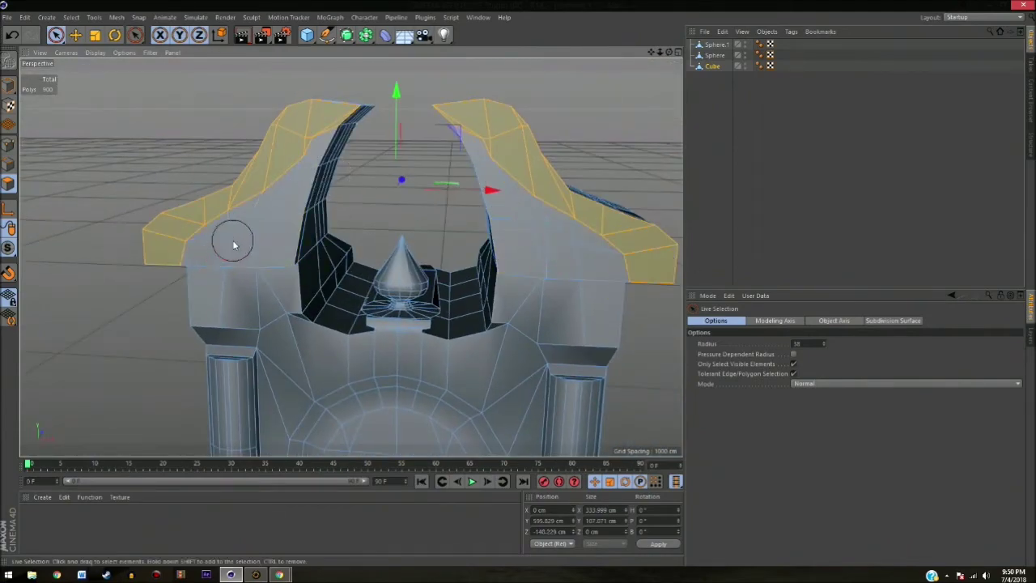
pyautogui.press('s')
pyautogui.moveTo(380, 196); pyautogui.dragTo(392, 203)
pyautogui.hotkey('ctrl', 'shift', 'z')
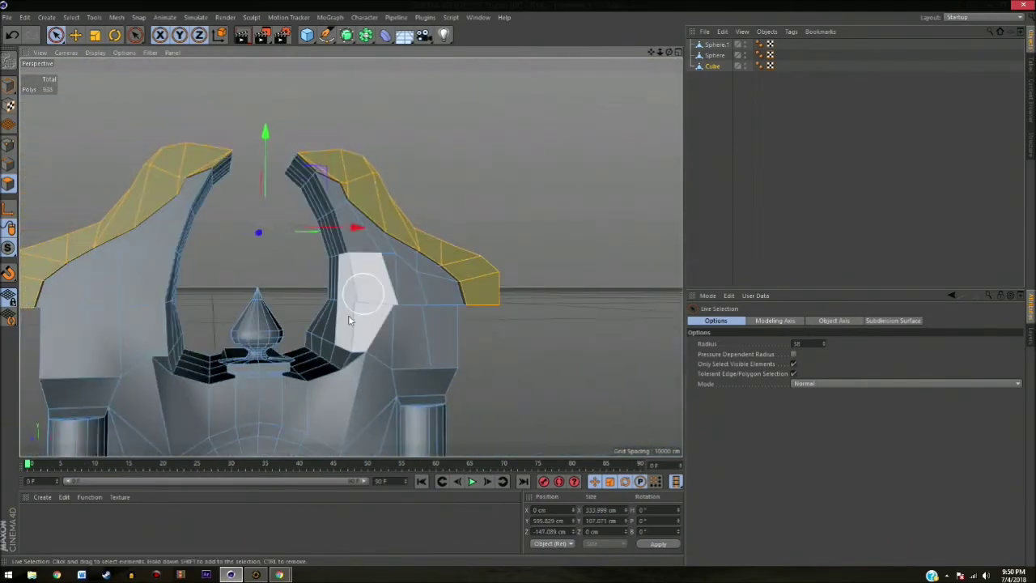
pyautogui.scroll(3, 348, 315)
pyautogui.scroll(3, 306, 276)
pyautogui.hotkey('ctrl', 'shift', 'z')
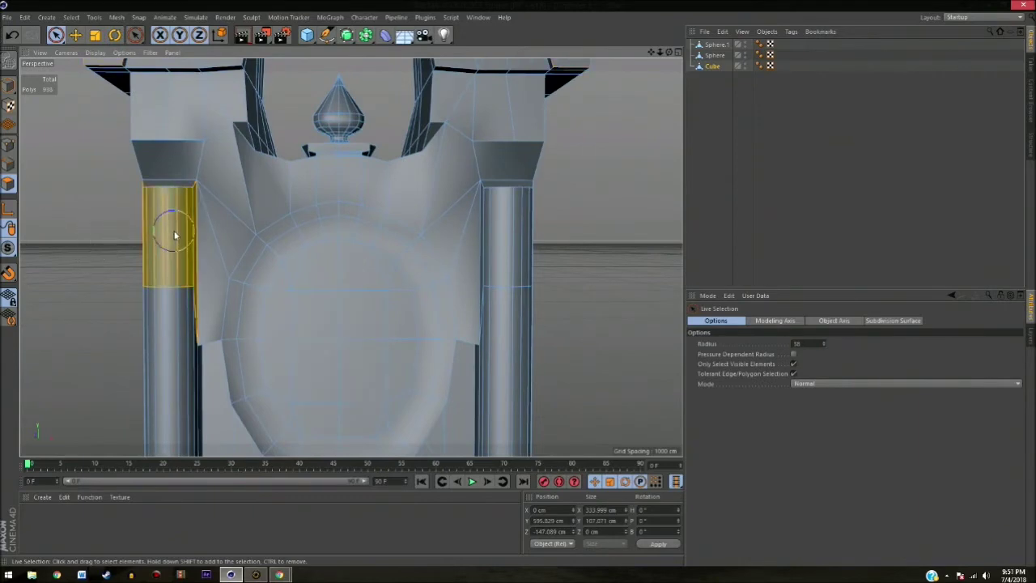
# In the Front view, knife-cut new lines near the tops of both pillars.
pyautogui.keyDown('shift'); pyautogui.click(507, 240); pyautogui.keyUp('shift')
pyautogui.press('F4')
pyautogui.press('m')
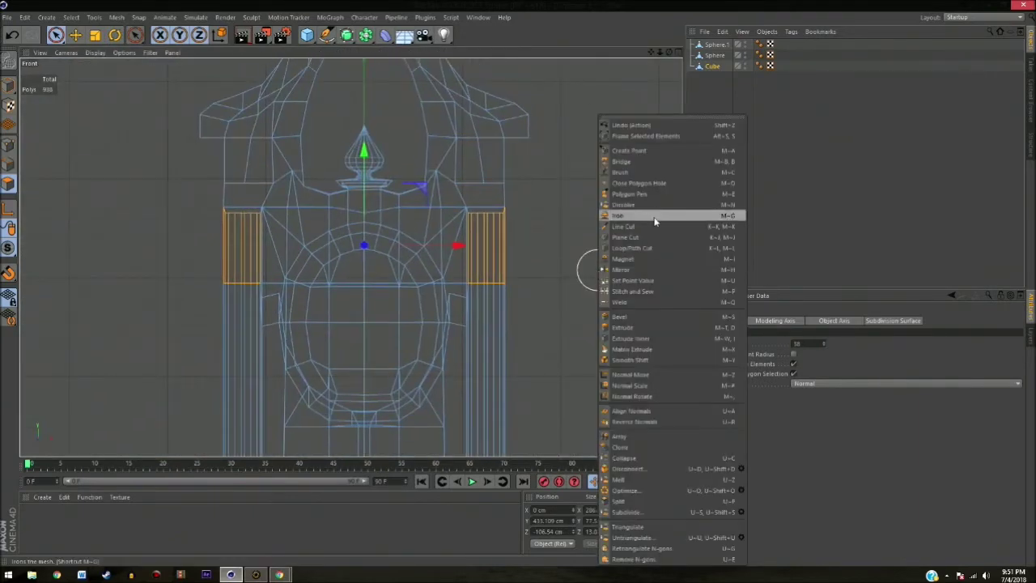
pyautogui.press('k')
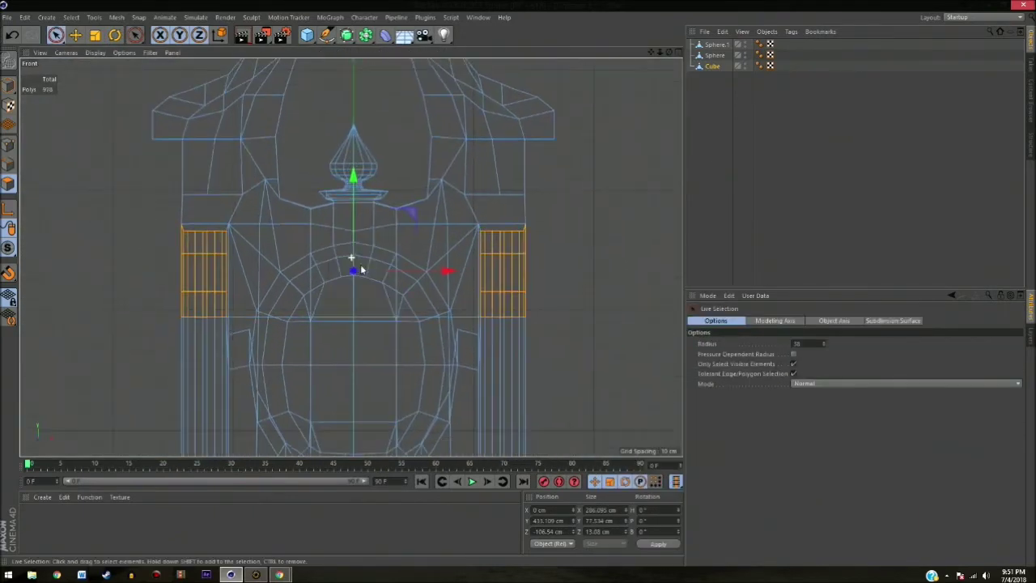
pyautogui.scroll(5, 534, 298)
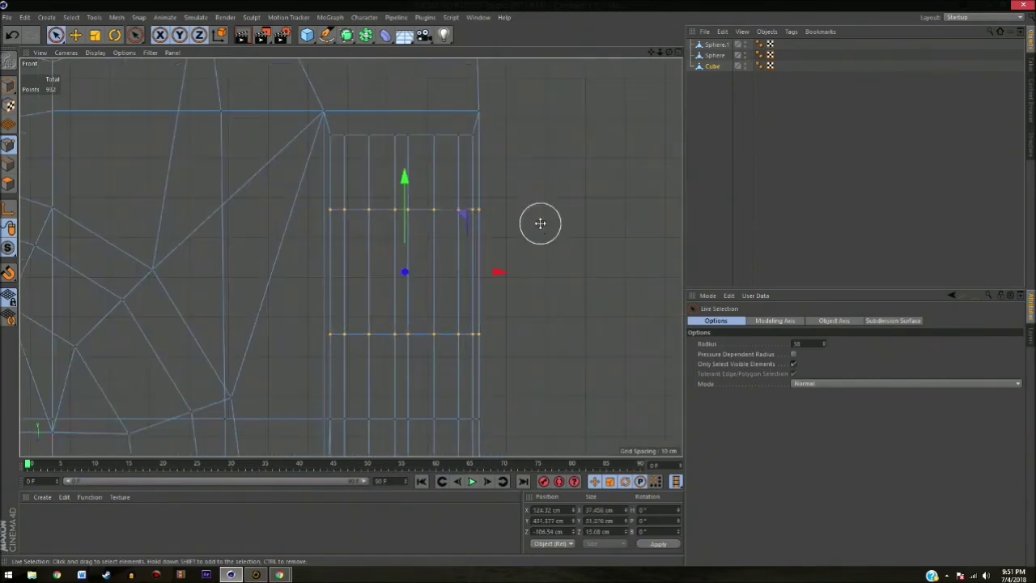
pyautogui.scroll(-8, 417, 323)
pyautogui.click(8, 184)
pyautogui.scroll(3, 517, 281)
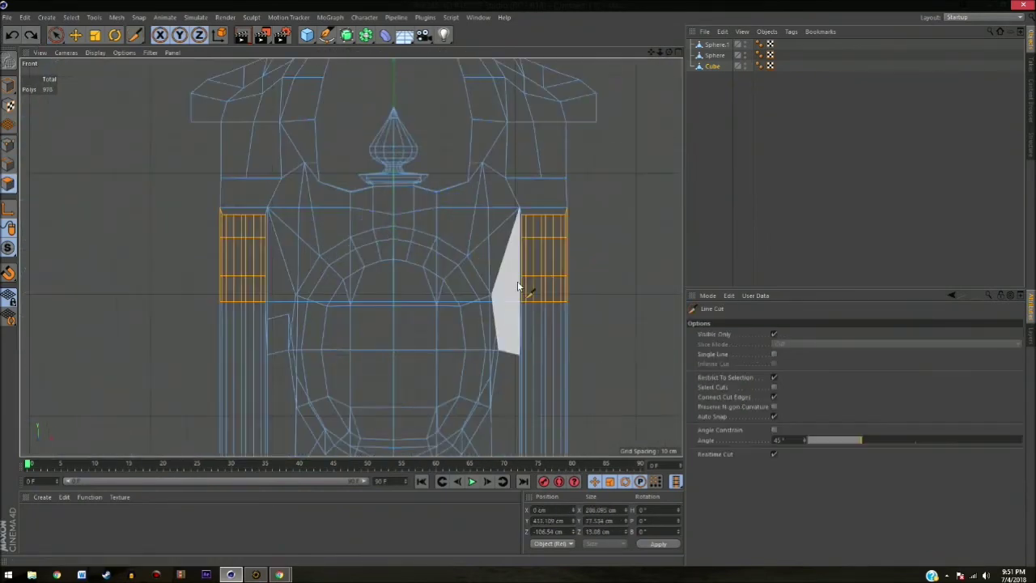
pyautogui.scroll(-1, 127, 254)
pyautogui.click(9, 146)
# Scale the matching capital point rows on the left and right pillars inward.
pyautogui.press('t')
pyautogui.click(496, 248)
pyautogui.click(195, 248)
pyautogui.click(497, 287)
pyautogui.click(195, 286)
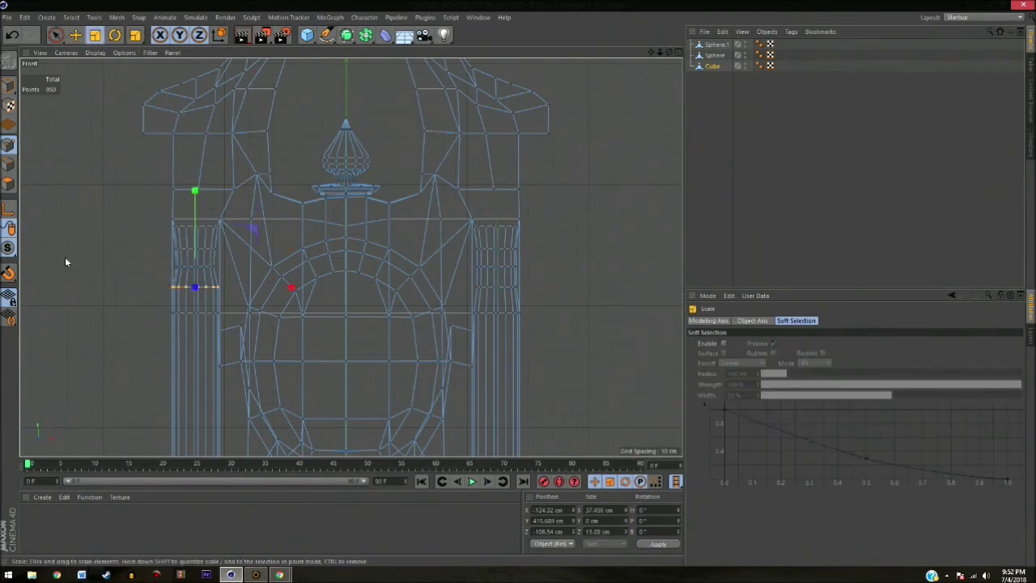
pyautogui.press('F1')
pyautogui.keyDown('alt'); pyautogui.moveTo(301, 267); pyautogui.dragTo(283, 259); pyautogui.keyUp('alt')
# Line Cut a new loop across the base in the front view.
pyautogui.scroll(5, 280, 257)
pyautogui.press('F4')
pyautogui.scroll(3, 425, 286)
pyautogui.press('9')
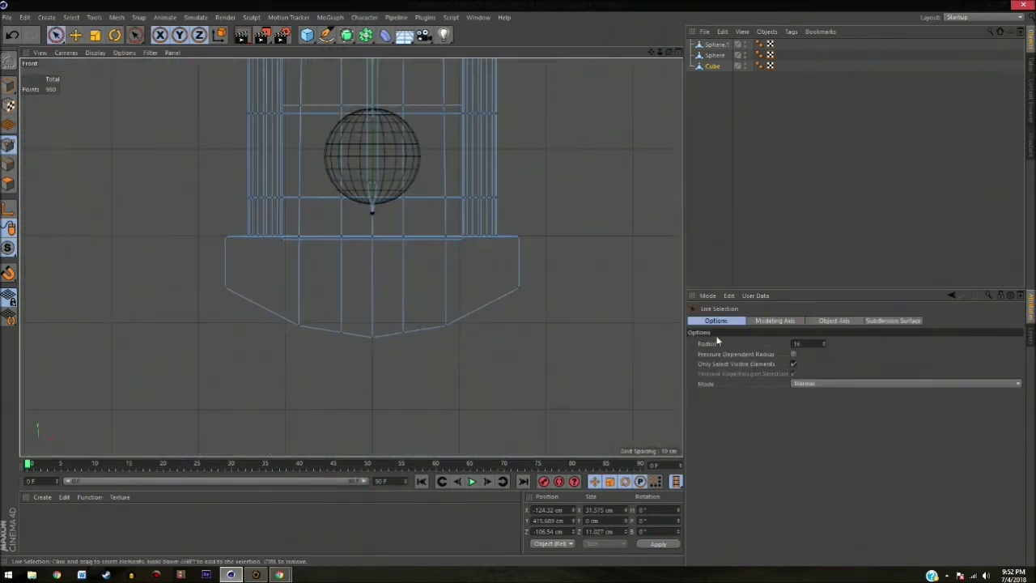
pyautogui.rightClick(529, 348)
pyautogui.press('k')
pyautogui.press('k')
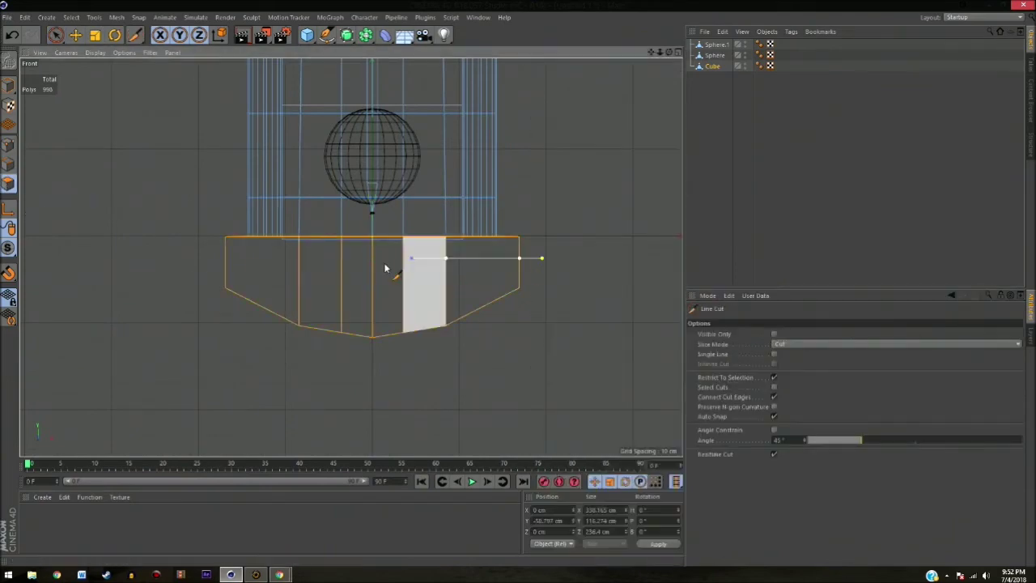
pyautogui.press('space')
# Check the new cut in perspective and clear the base polygon selection.
pyautogui.scroll(2, 271, 221)
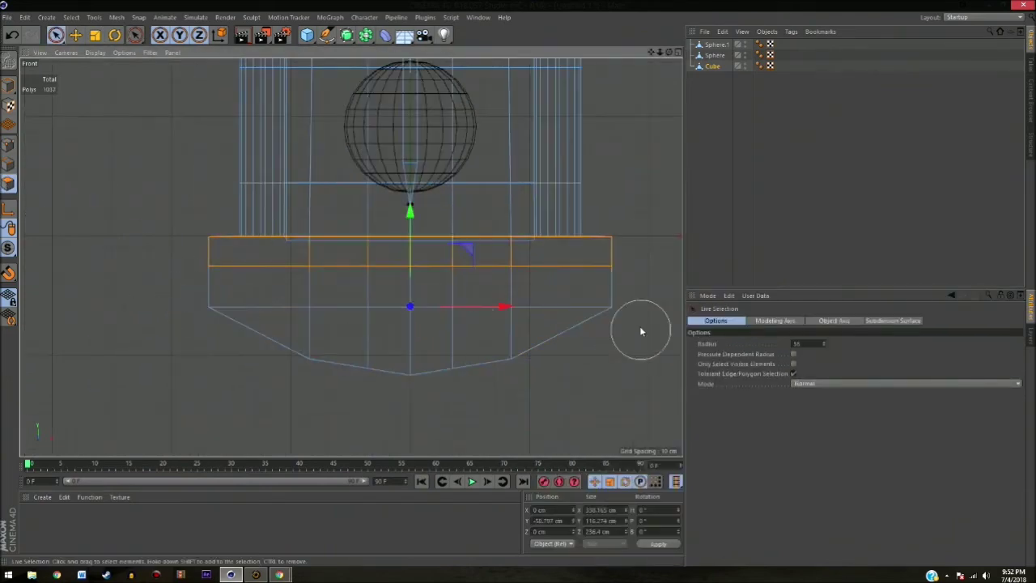
pyautogui.middleClick(633, 331)
pyautogui.middleClick(224, 166)
pyautogui.press('e')
pyautogui.moveTo(505, 253)
pyautogui.keyDown('alt'); pyautogui.mouseDown()
pyautogui.moveTo(308, 105)
pyautogui.moveTo(260, 182)
pyautogui.moveTo(371, 165)
pyautogui.mouseUp(); pyautogui.keyUp('alt')
pyautogui.middleClick(371, 165)
pyautogui.middleClick(493, 327)
pyautogui.rightClick(493, 327)
pyautogui.click(583, 228)
pyautogui.press('space')
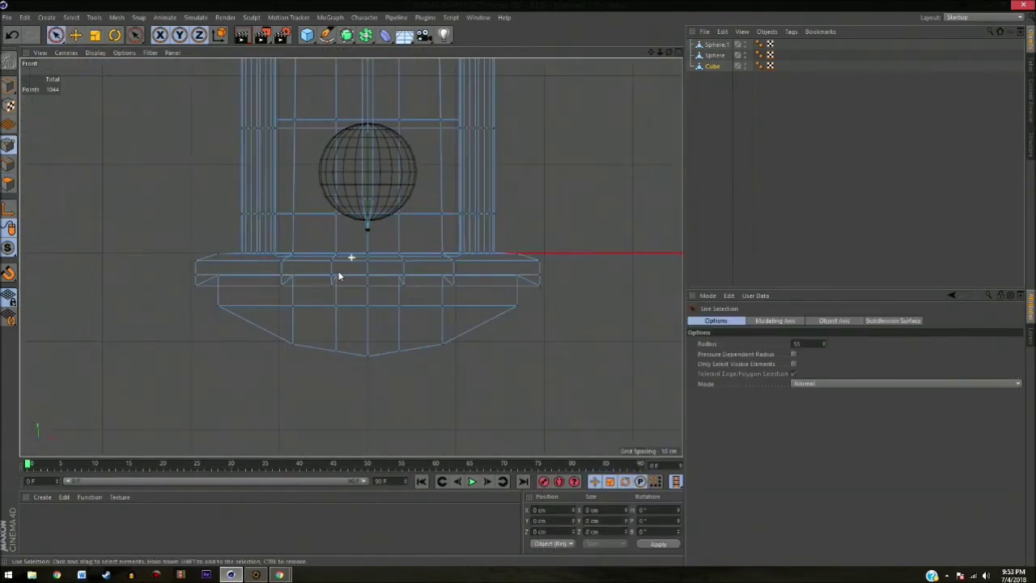
# Select the top row of points on the base ledge in the front view.
pyautogui.scroll(2, 338, 276)
pyautogui.press('F1')
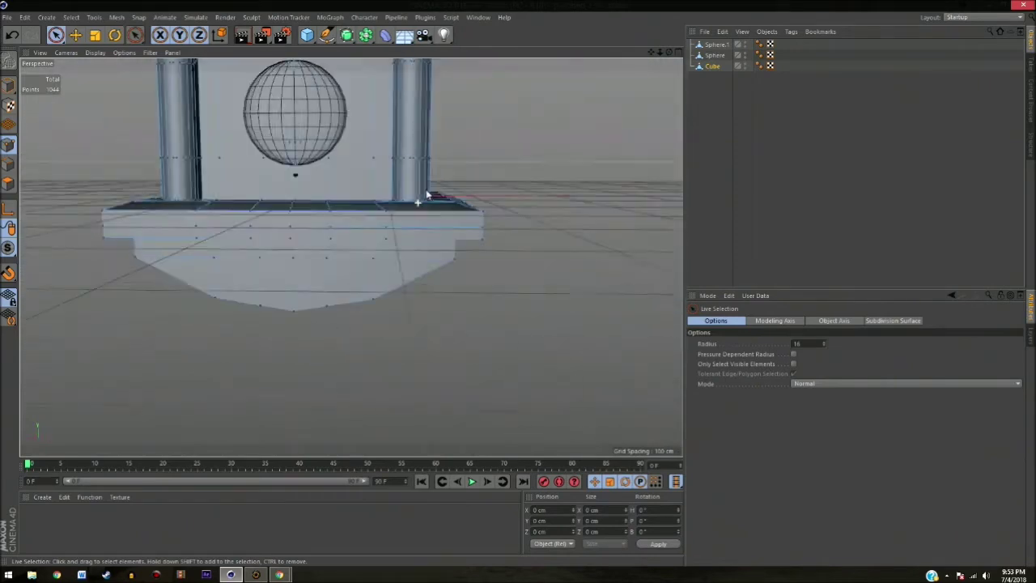
pyautogui.press('F5')
pyautogui.middleClick(433, 255)
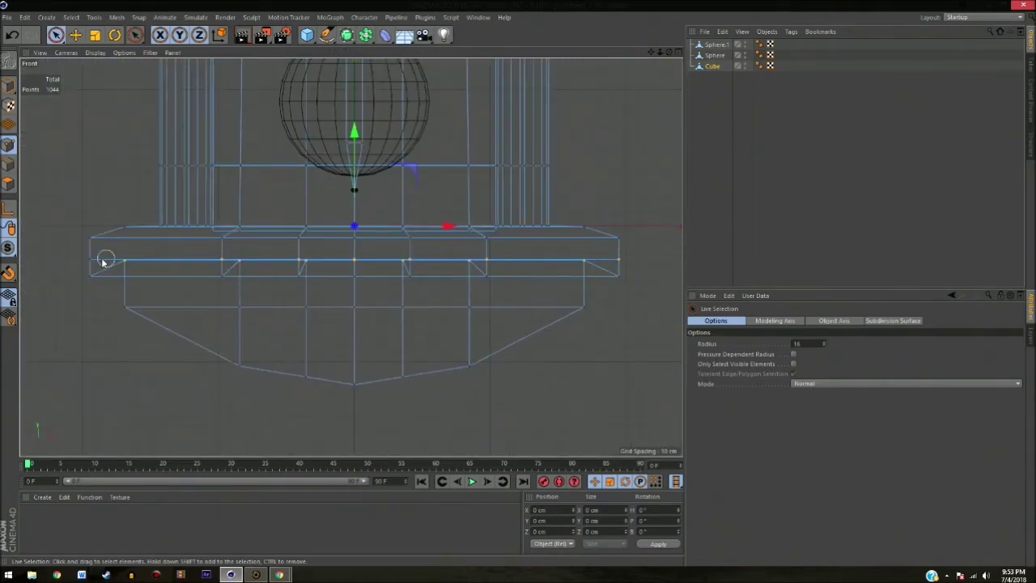
pyautogui.press('t')
pyautogui.press('F1')
pyautogui.moveTo(545, 361)
pyautogui.keyDown('alt'); pyautogui.mouseDown()
pyautogui.moveTo(478, 208)
pyautogui.moveTo(558, 247)
pyautogui.mouseUp(); pyautogui.keyUp('alt')
pyautogui.press('F5')
pyautogui.press('F4')
pyautogui.press('space')
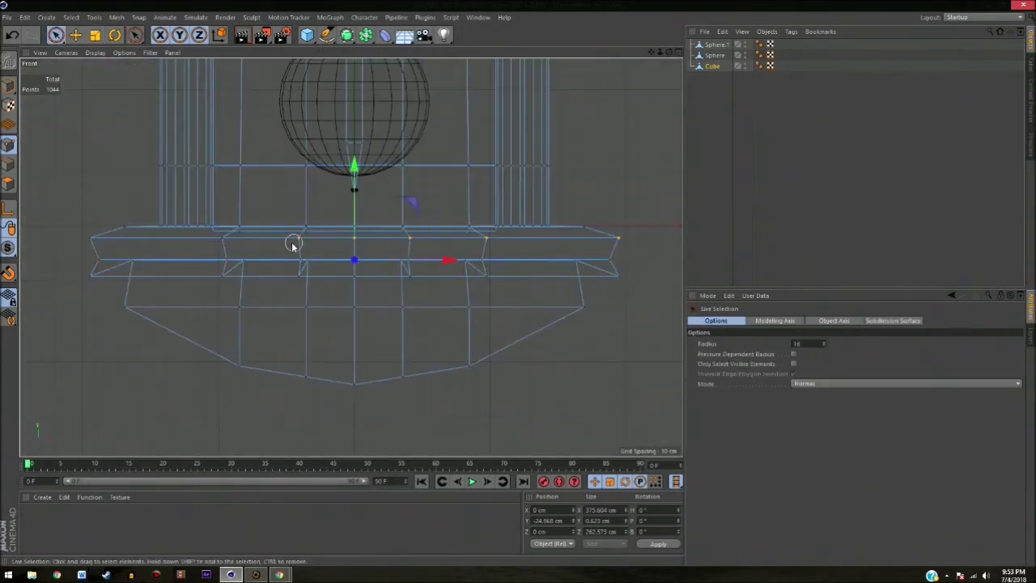
pyautogui.keyDown('shift'); pyautogui.moveTo(293, 245); pyautogui.dragTo(91, 239); pyautogui.keyUp('shift')
pyautogui.press('space')
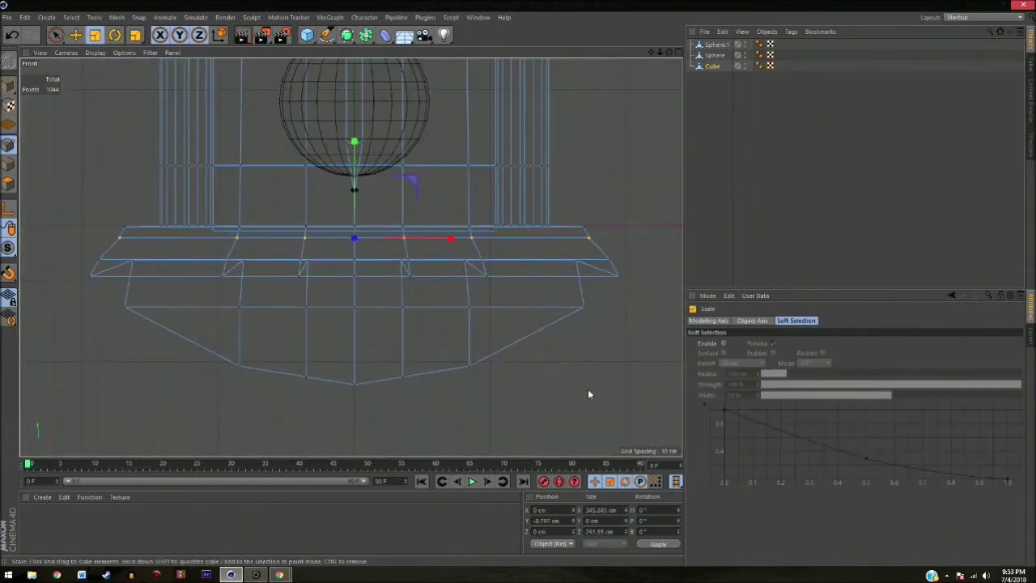
pyautogui.press('space')
# Scale the ledge's lower point row outward so it flares beyond the pillars.
pyautogui.moveTo(618, 277); pyautogui.dragTo(91, 277)
pyautogui.press('space')
pyautogui.moveTo(577, 384); pyautogui.dragTo(577, 384)
pyautogui.scroll(-3, 502, 332)
pyautogui.scroll(2, 444, 287)
pyautogui.press('space')
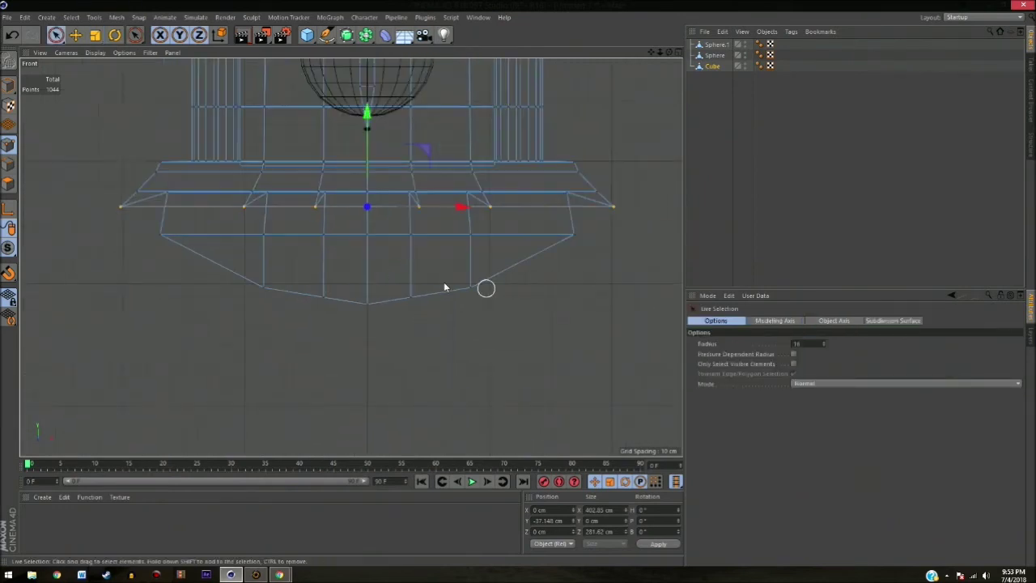
pyautogui.rightClick(252, 362)
# Select the lower base point loop, pull it downward, then raise the bottom slightly.
pyautogui.click(324, 359)
pyautogui.press('space')
pyautogui.press('u')
pyautogui.press('l')
pyautogui.press('space')
pyautogui.press('Return')
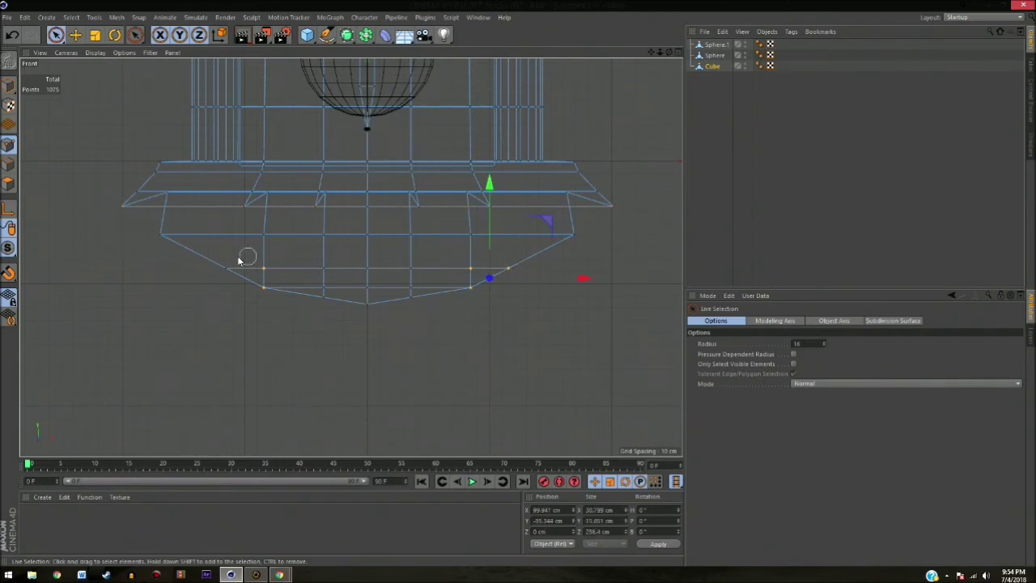
pyautogui.click(516, 256)
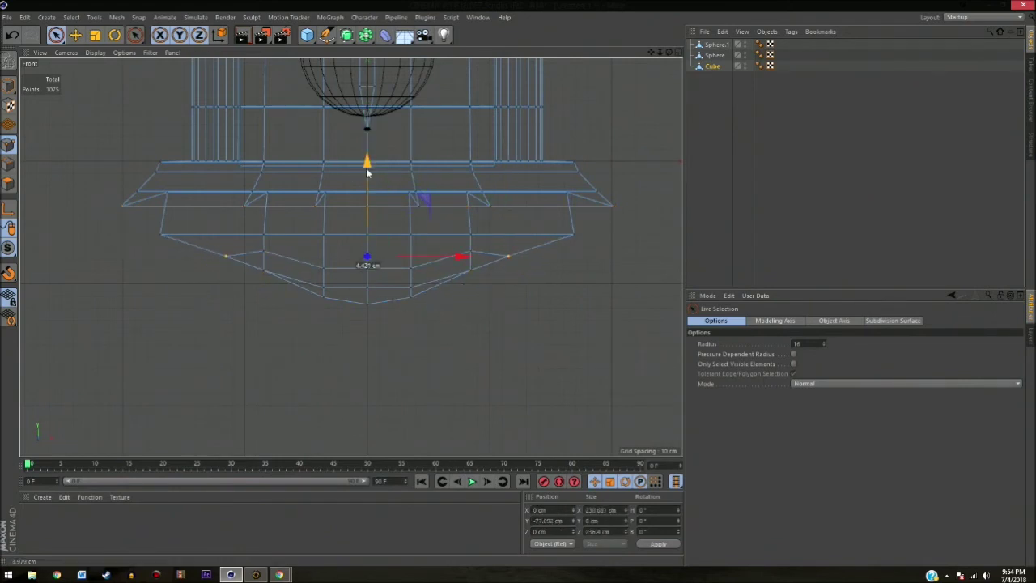
pyautogui.moveTo(348, 147); pyautogui.dragTo(356, 181)
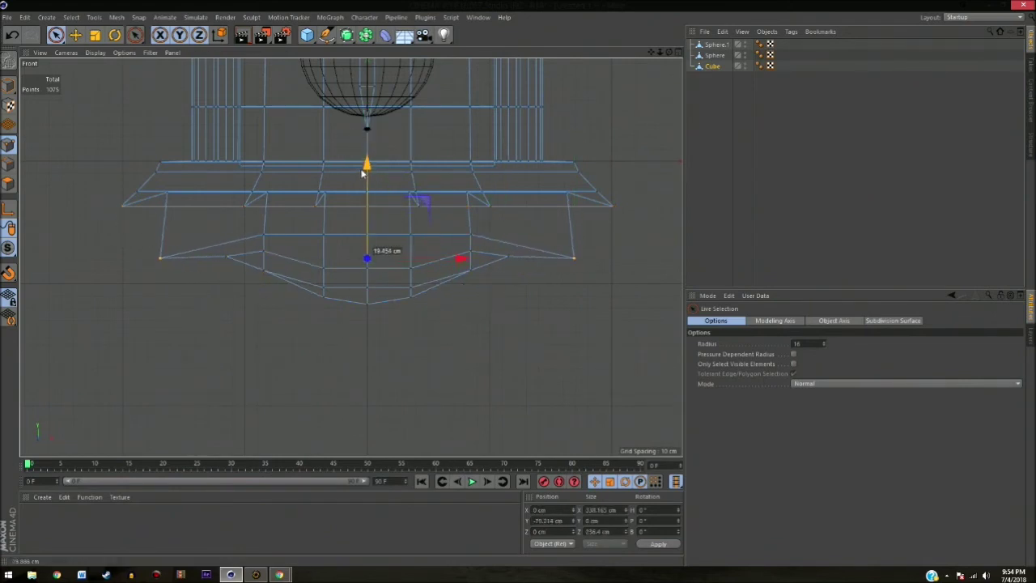
pyautogui.moveTo(367, 234); pyautogui.dragTo(367, 224)
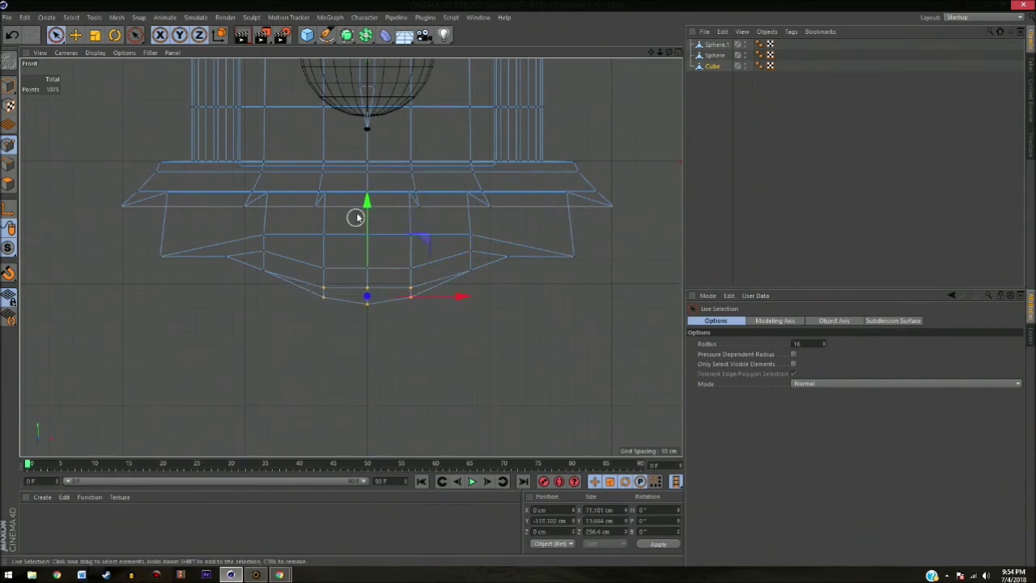
# Line Cut the lower base polygons and scale the selected points inward to about 90%.
pyautogui.press('Return')
pyautogui.rightClick(544, 258)
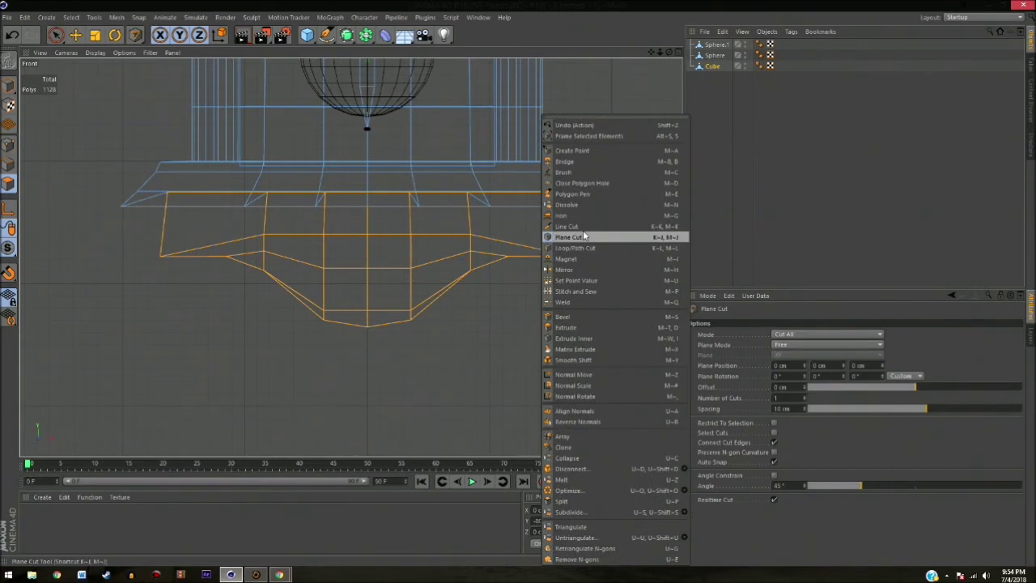
pyautogui.click(567, 227)
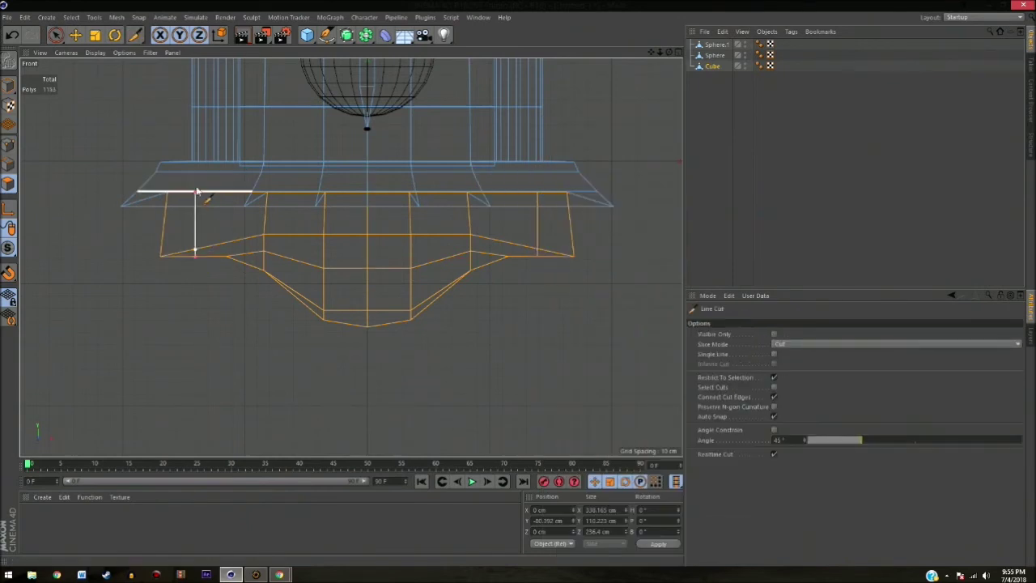
pyautogui.click(7, 146)
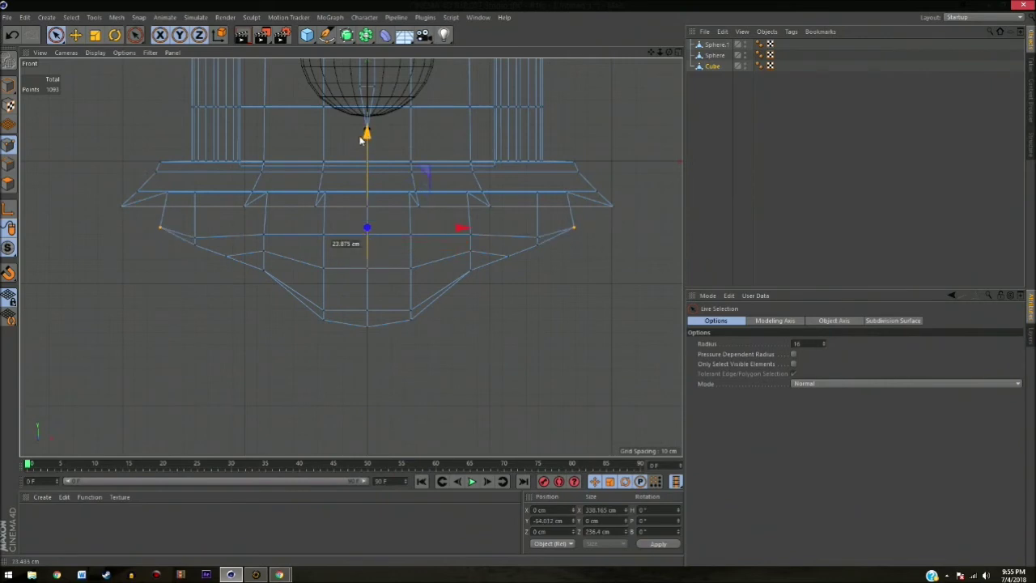
pyautogui.press('t')
pyautogui.moveTo(461, 228); pyautogui.dragTo(454, 229)
# Raise two lower base points about 15 cm to taper the tier.
pyautogui.press('9')
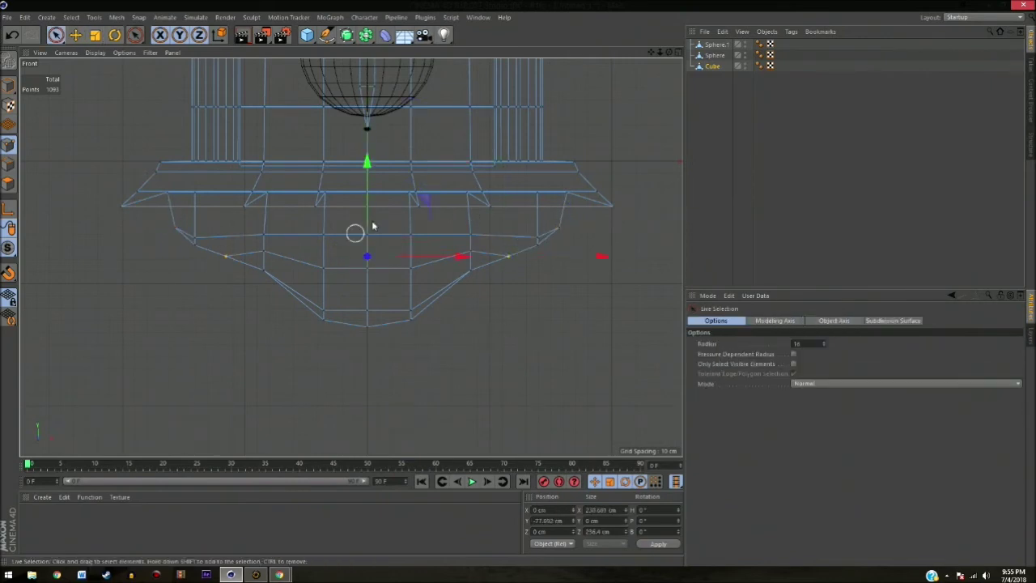
pyautogui.keyDown('shift'); pyautogui.click(323, 324); pyautogui.keyUp('shift')
pyautogui.moveTo(367, 235)
pyautogui.mouseDown()
pyautogui.moveTo(366, 215)
pyautogui.moveTo(129, 236)
pyautogui.moveTo(252, 249)
pyautogui.moveTo(409, 95)
pyautogui.mouseUp()
pyautogui.press('F1')
pyautogui.scroll(-5, 130, 236)
pyautogui.scroll(3, 361, 153)
pyautogui.press('F4')
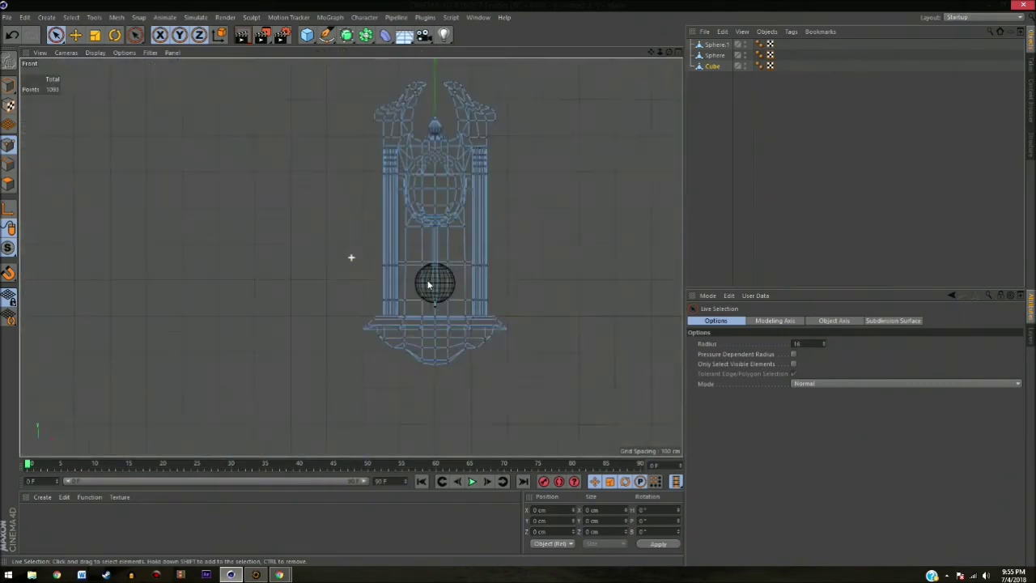
# Scale the shoulder points under the horned top to about 108% in X.
pyautogui.scroll(5, 181, 269)
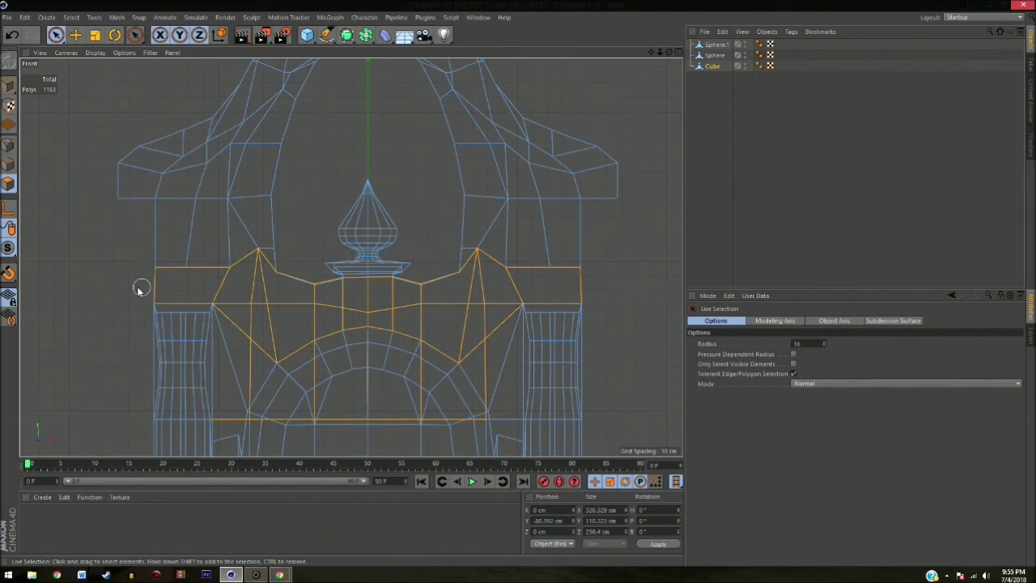
pyautogui.press('t')
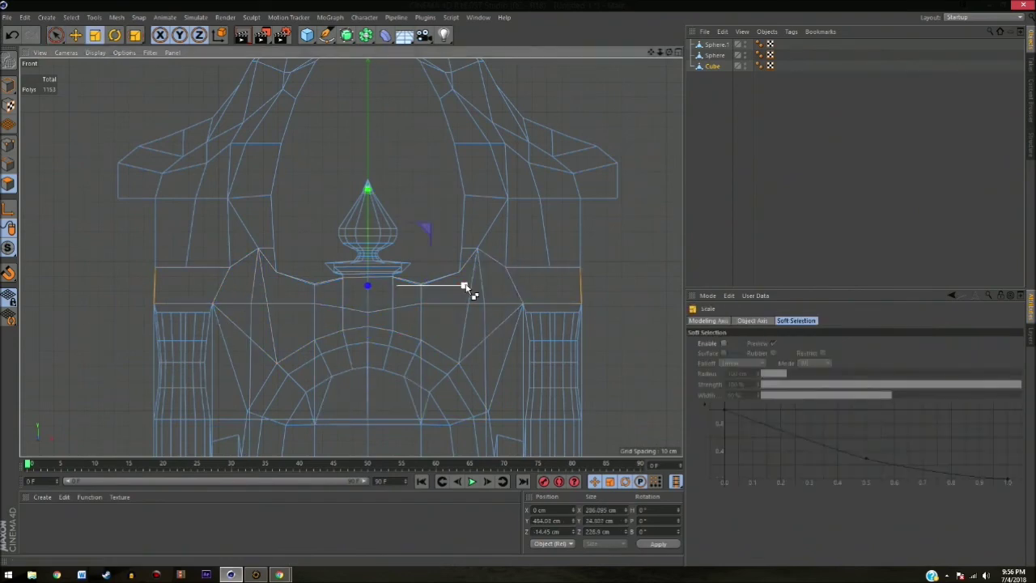
pyautogui.click(10, 144)
pyautogui.press('space')
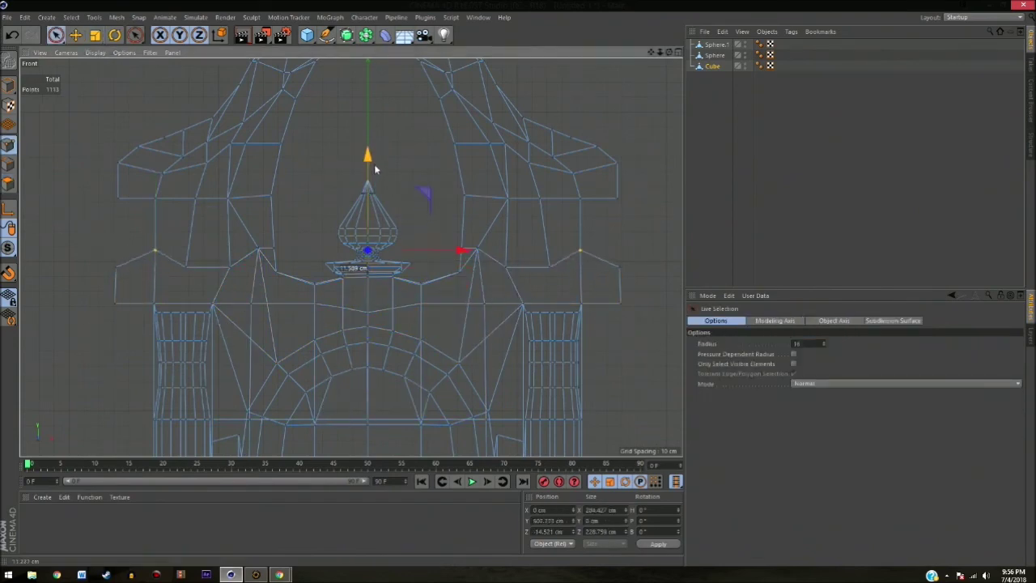
pyautogui.press('t')
pyautogui.moveTo(461, 251); pyautogui.dragTo(472, 251)
# Select both outer points at the shoulder's base and scale them outward.
pyautogui.click(619, 267)
pyautogui.keyDown('shift'); pyautogui.click(116, 267); pyautogui.keyUp('shift')
pyautogui.press('t')
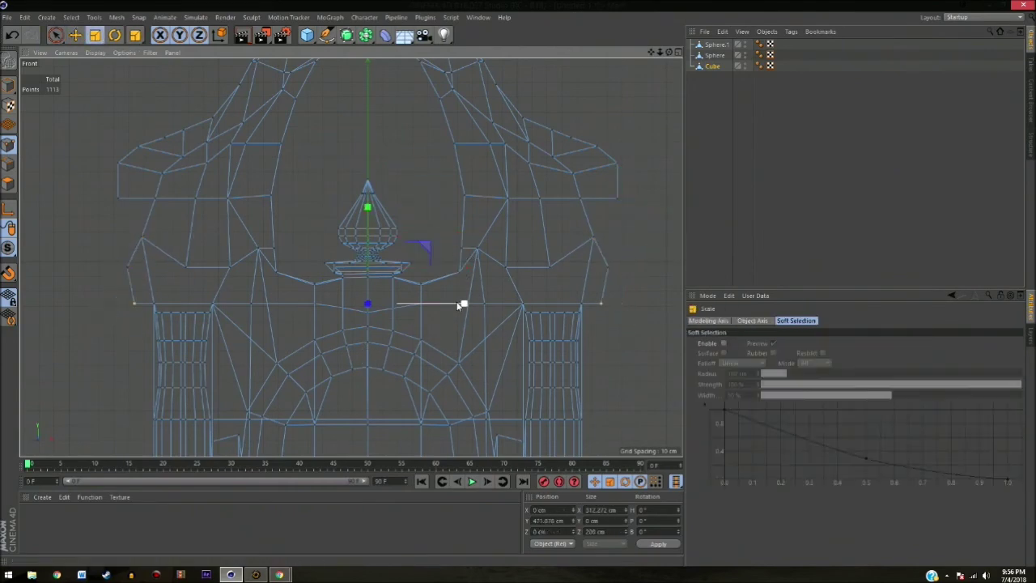
# In the Right view, shift the selected roof edge points forward along Z.
pyautogui.press('e')
pyautogui.middleClick(210, 145)
pyautogui.middleClick(211, 146)
pyautogui.moveTo(132, 153)
pyautogui.keyDown('alt'); pyautogui.mouseDown()
pyautogui.moveTo(218, 133)
pyautogui.moveTo(113, 158)
pyautogui.mouseUp(); pyautogui.keyUp('alt')
pyautogui.middleClick(113, 157)
pyautogui.middleClick(247, 319)
pyautogui.press('9')
pyautogui.scroll(5, 494, 198)
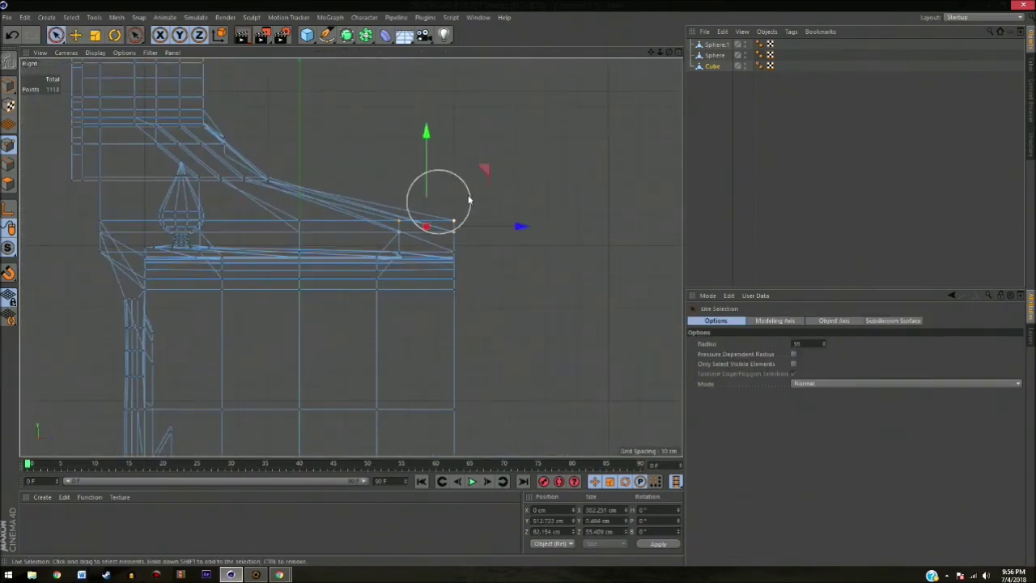
pyautogui.moveTo(462, 229); pyautogui.dragTo(504, 229)
# Return to an enlarged Perspective view zoomed in on the top.
pyautogui.middleClick(454, 180)
pyautogui.middleClick(266, 181)
pyautogui.scroll(5, 412, 176)
pyautogui.scroll(5, 464, 192)
pyautogui.press('e')
pyautogui.rightClick(234, 185)
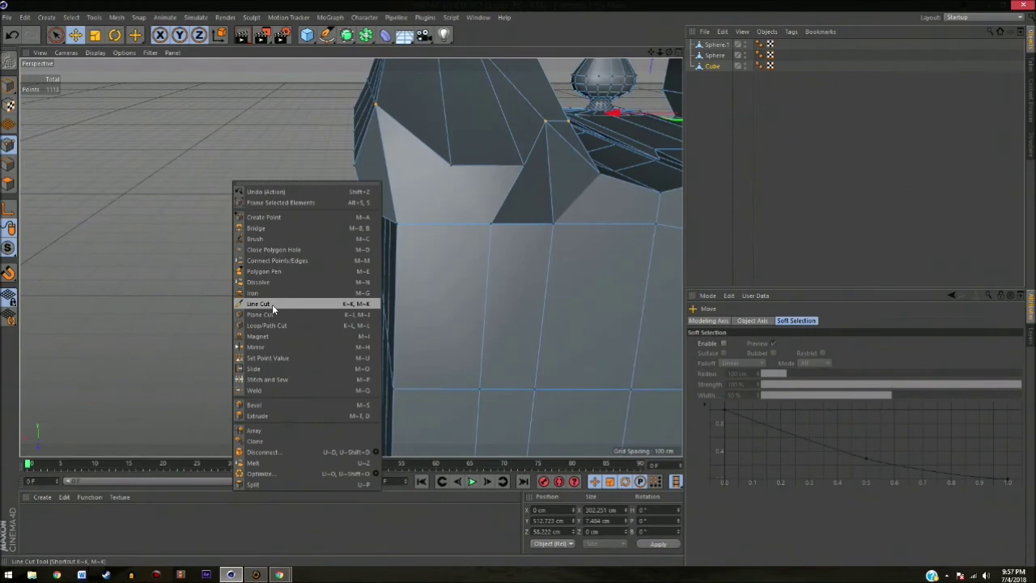
# Cut a new edge line across the shoulder polygons with Line Cut.
pyautogui.click(272, 304)
pyautogui.press('9')
pyautogui.keyDown('alt'); pyautogui.moveTo(352, 168); pyautogui.dragTo(380, 254); pyautogui.keyUp('alt')
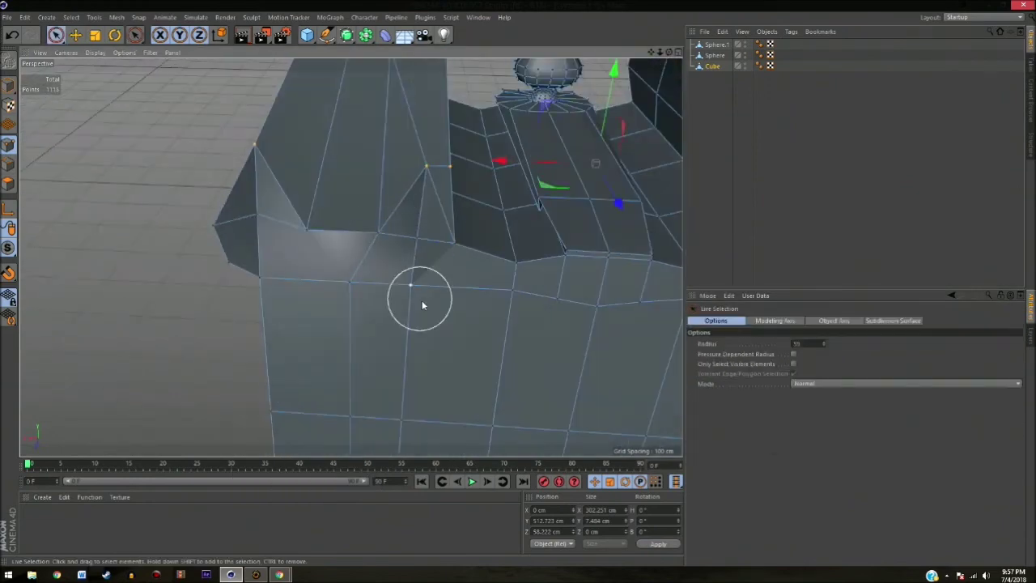
pyautogui.press('space')
pyautogui.click(307, 230)
pyautogui.keyDown('alt'); pyautogui.moveTo(351, 286); pyautogui.dragTo(331, 259); pyautogui.keyUp('alt')
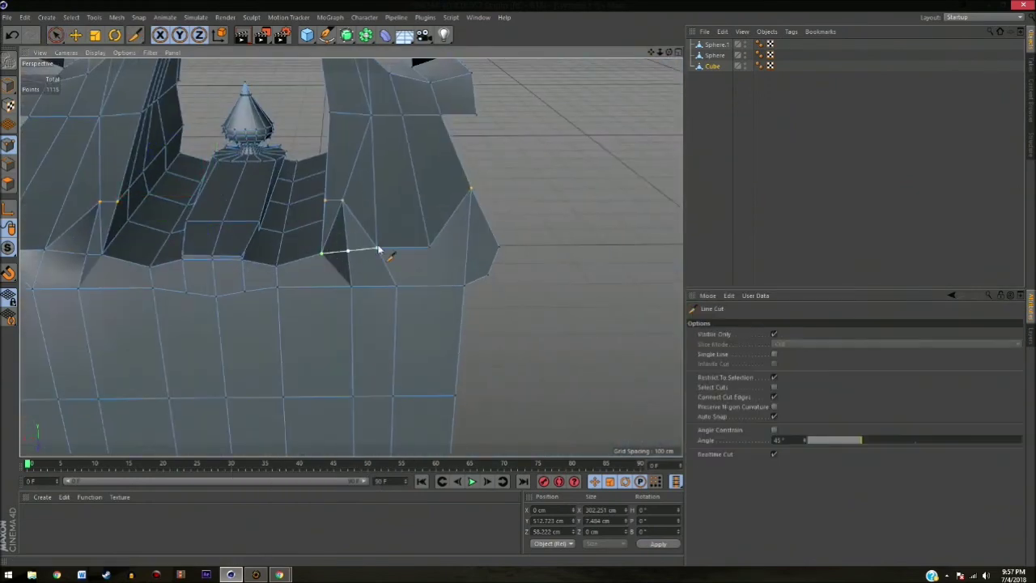
pyautogui.click(378, 249)
pyautogui.press('space')
pyautogui.moveTo(370, 343)
pyautogui.keyDown('alt'); pyautogui.mouseDown()
pyautogui.moveTo(243, 332)
pyautogui.moveTo(281, 225)
pyautogui.mouseUp(); pyautogui.keyUp('alt')
# Nudge the cut's corner points sideways about 1.7 cm along X.
pyautogui.press('e')
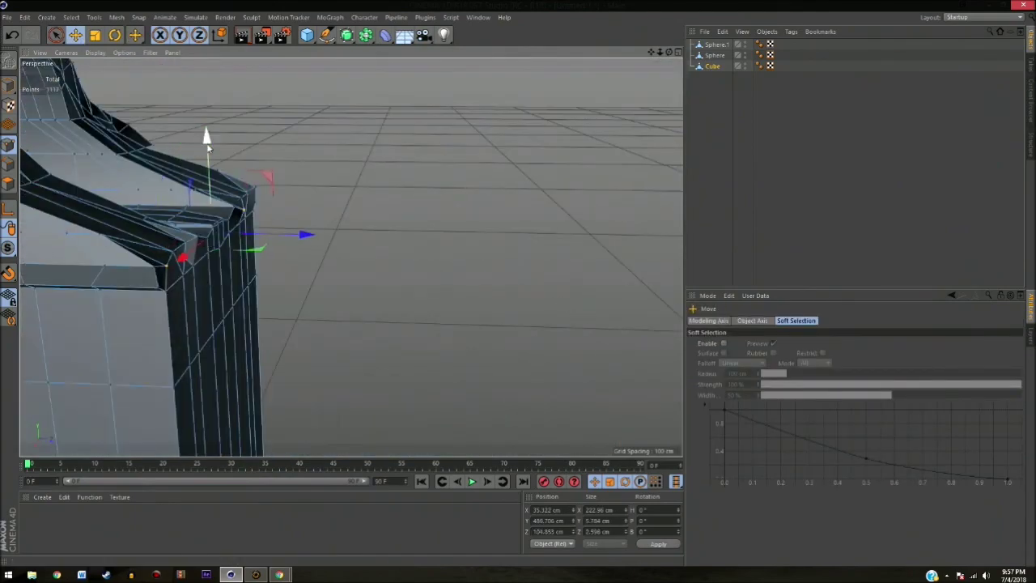
pyautogui.moveTo(203, 141)
pyautogui.keyDown('alt'); pyautogui.mouseDown()
pyautogui.moveTo(41, 238)
pyautogui.moveTo(32, 222)
pyautogui.moveTo(270, 224)
pyautogui.moveTo(154, 245)
pyautogui.moveTo(119, 175)
pyautogui.moveTo(172, 174)
pyautogui.mouseUp(); pyautogui.keyUp('alt')
pyautogui.moveTo(172, 174); pyautogui.dragTo(167, 176)
pyautogui.moveTo(231, 63)
pyautogui.keyDown('alt'); pyautogui.mouseDown()
pyautogui.moveTo(282, 81)
pyautogui.moveTo(306, 212)
pyautogui.mouseUp(); pyautogui.keyUp('alt')
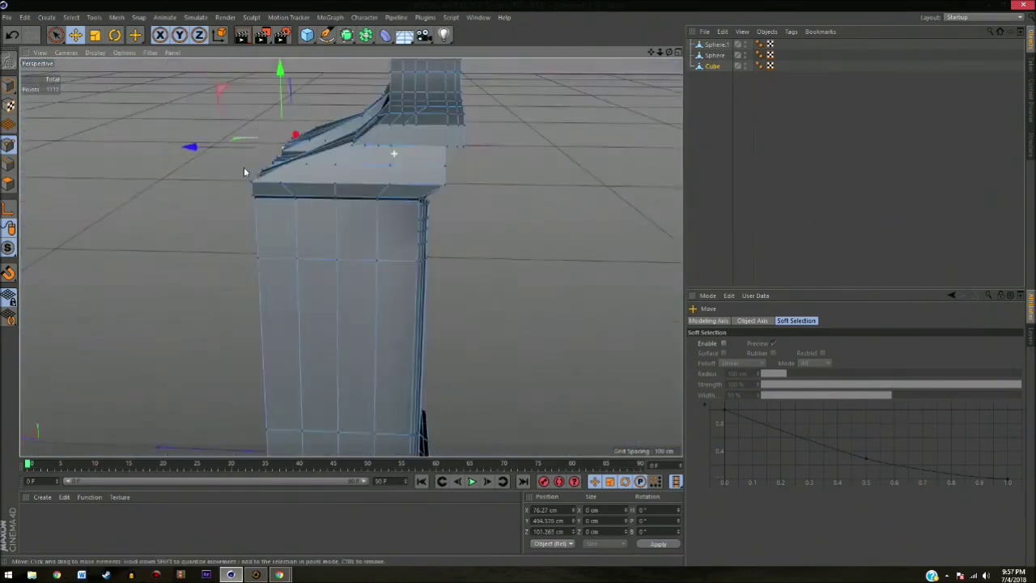